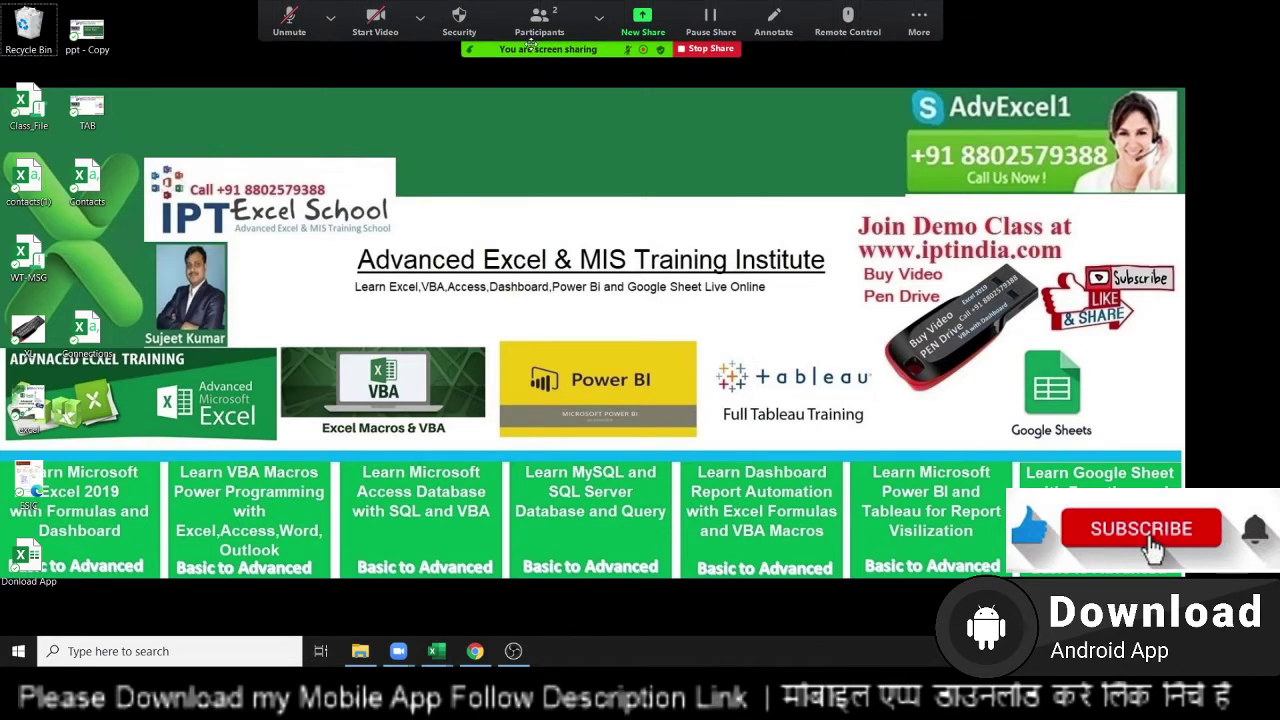
Review the Zoom participant list, unmute the microphone, and glance at the More menu.
left_click(537, 20)
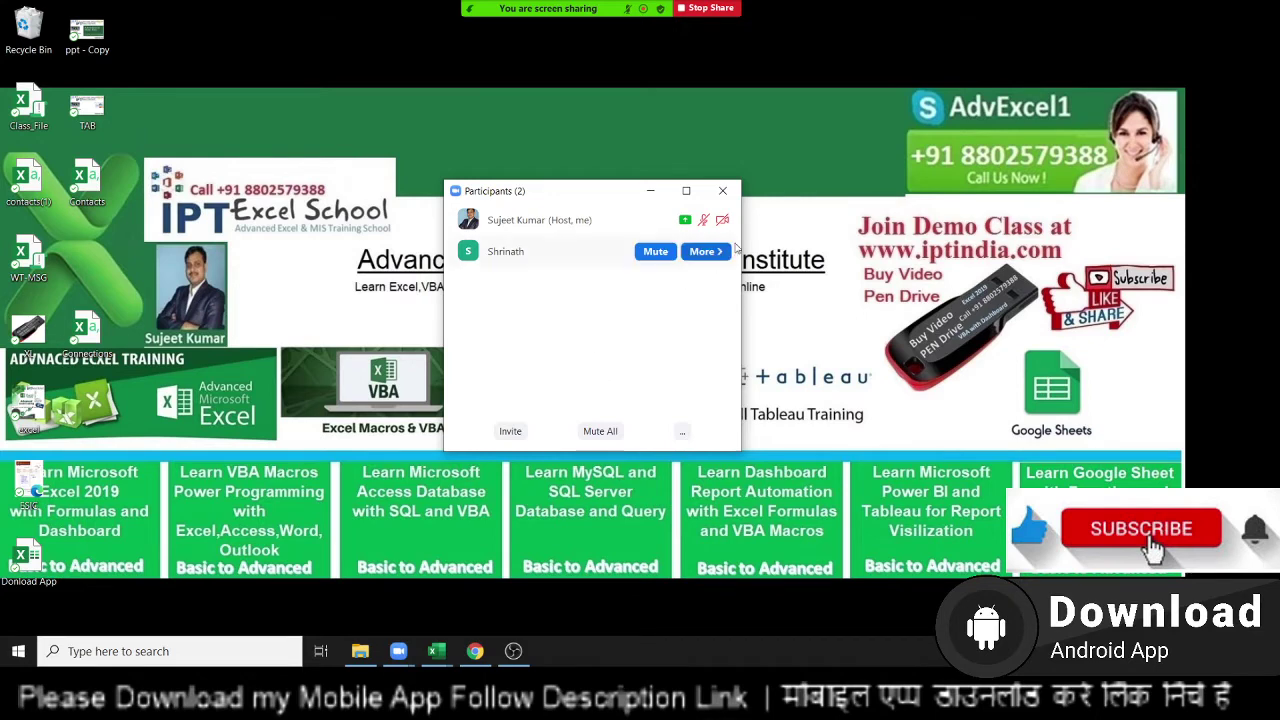
left_click(722, 190)
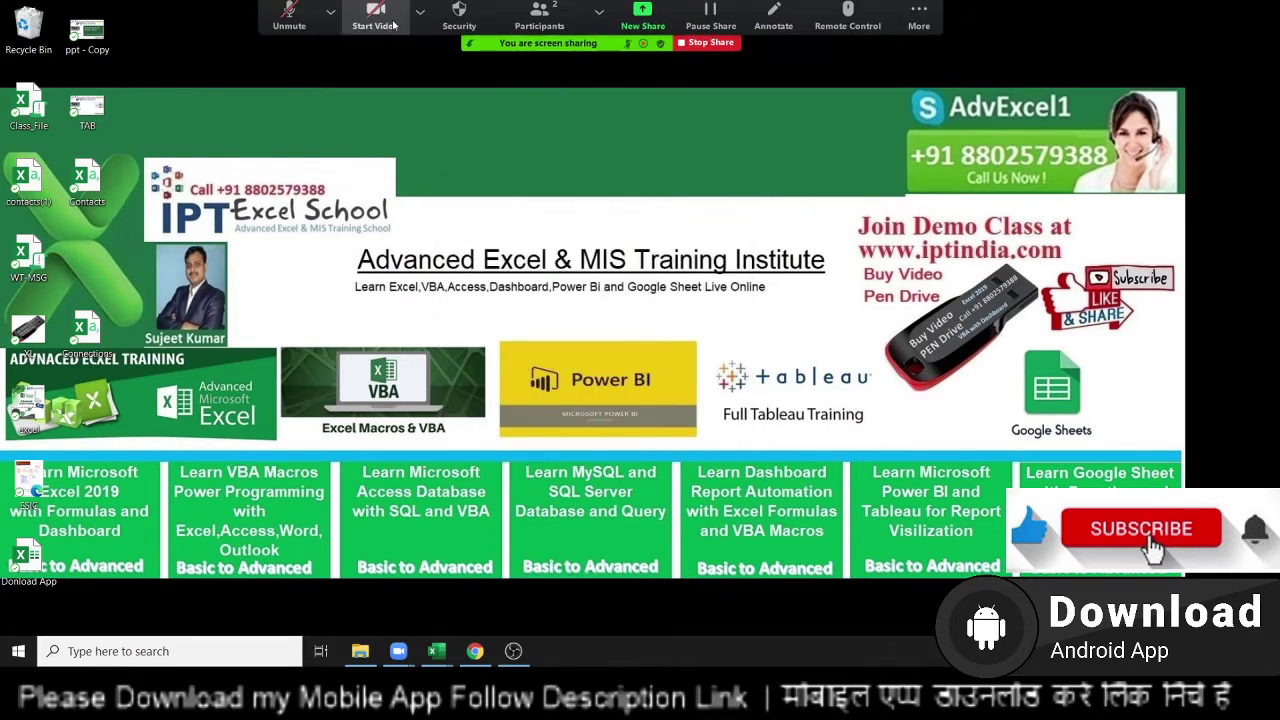
left_click(330, 17)
left_click(299, 33)
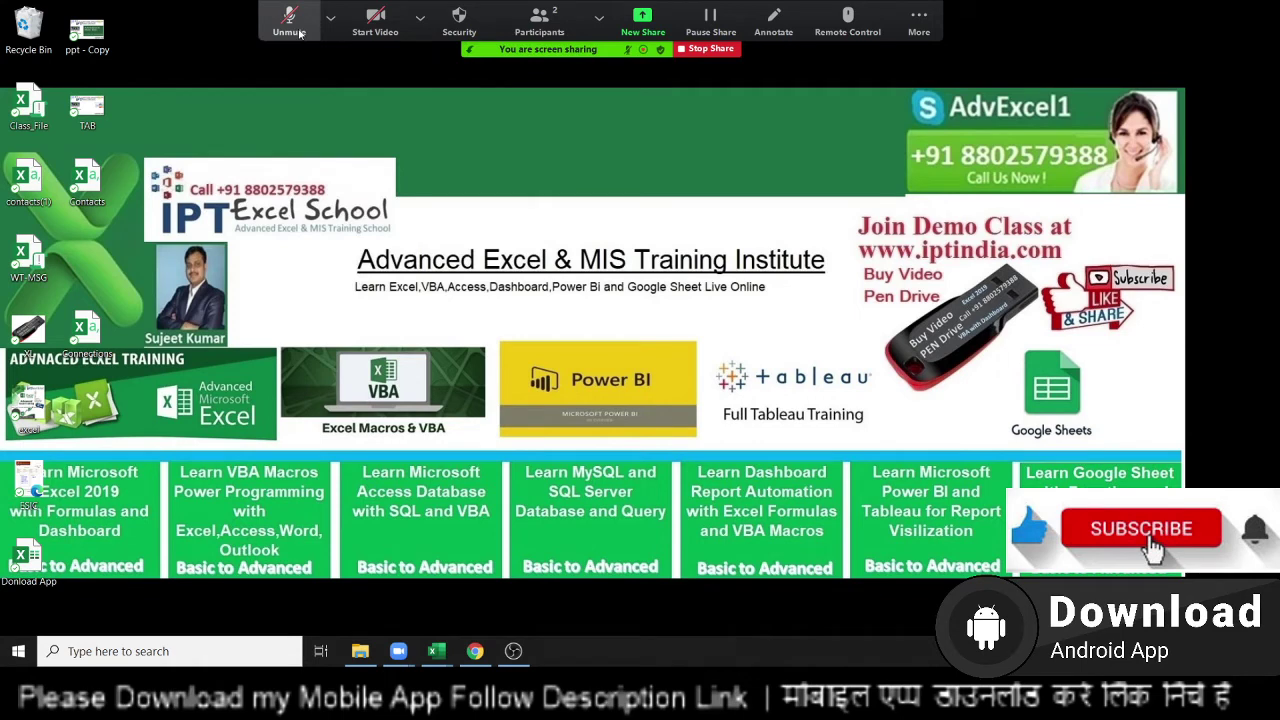
left_click(292, 25)
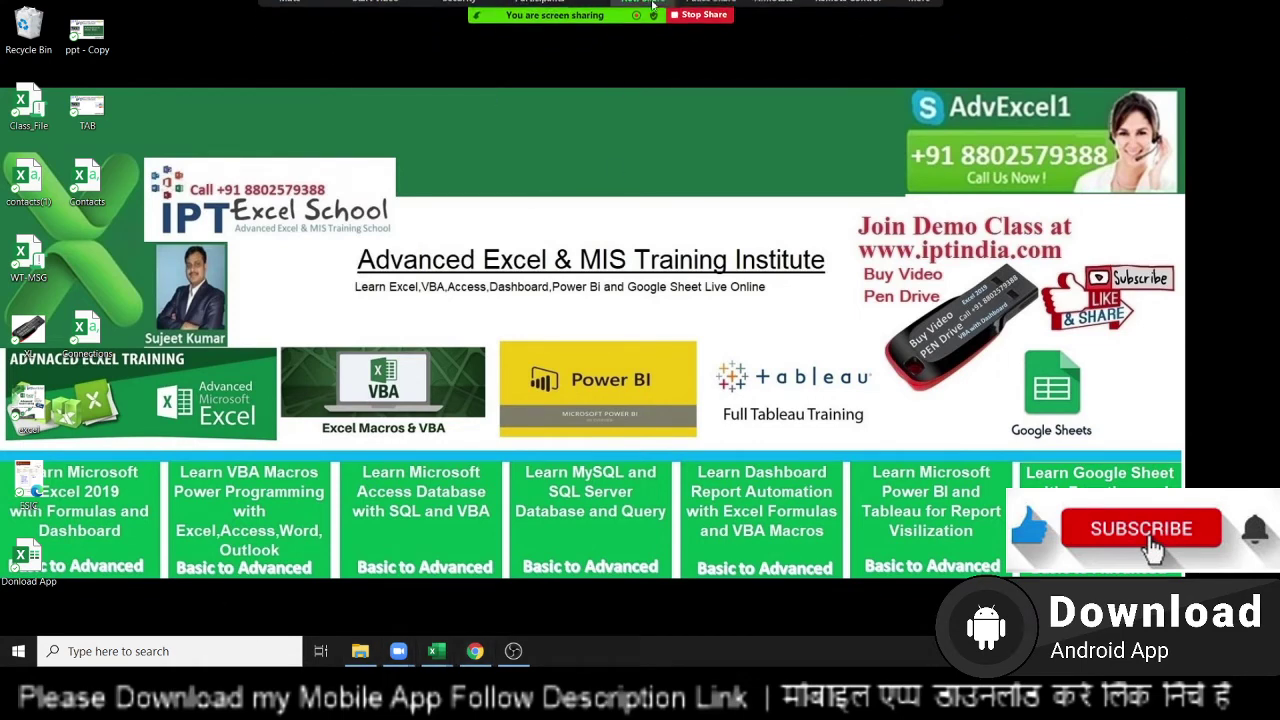
left_click(918, 12)
left_click(953, 91)
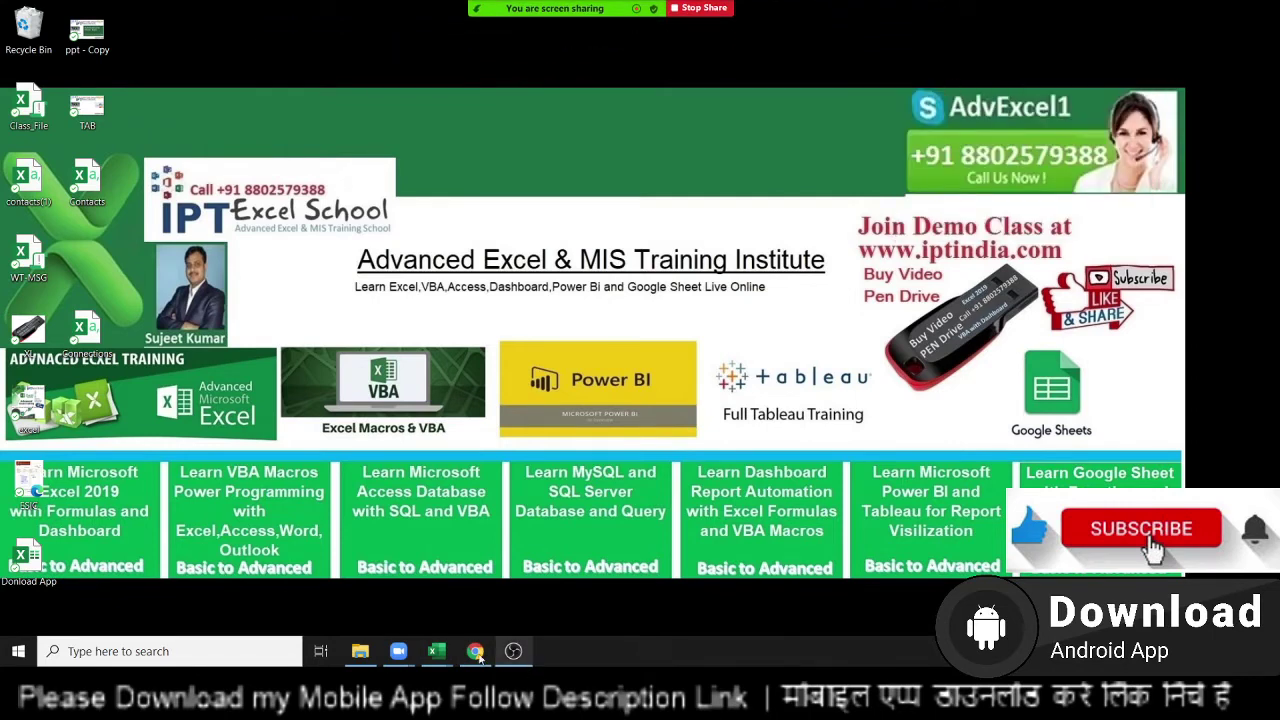
Bring the DataP workbook to the front and pin the Home ribbon open.
mouse_move(435, 651)
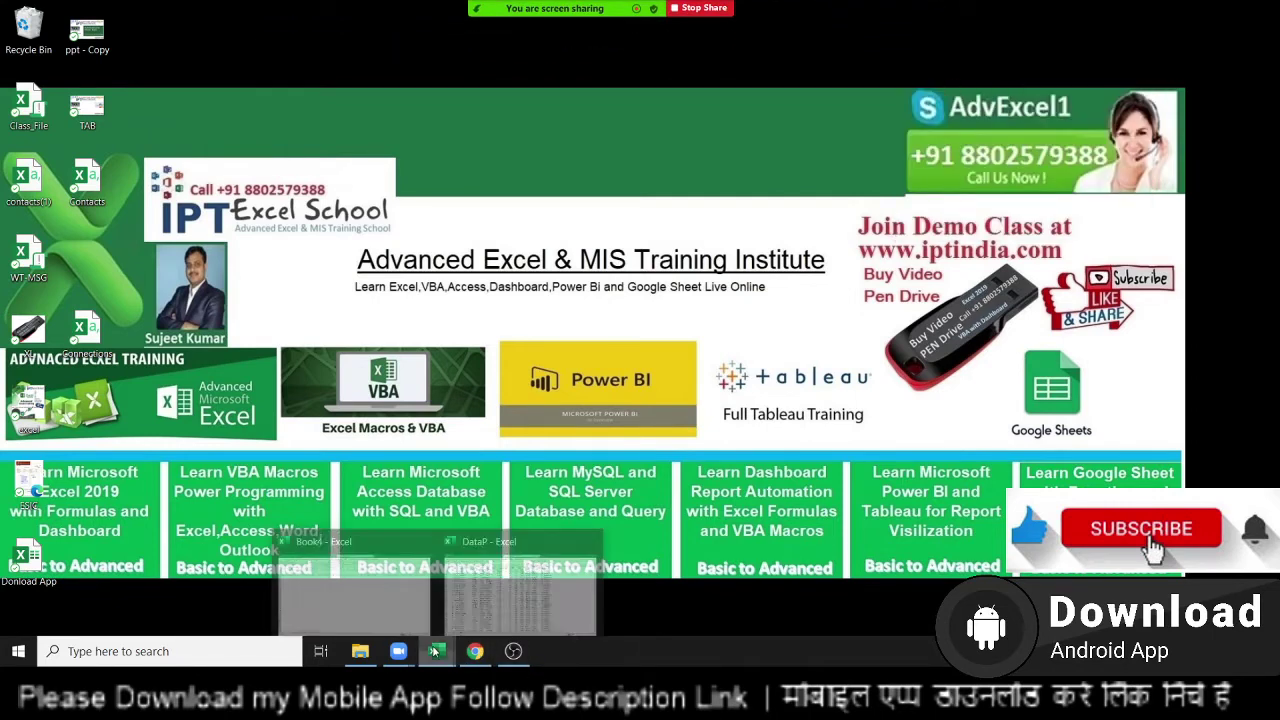
left_click(491, 607)
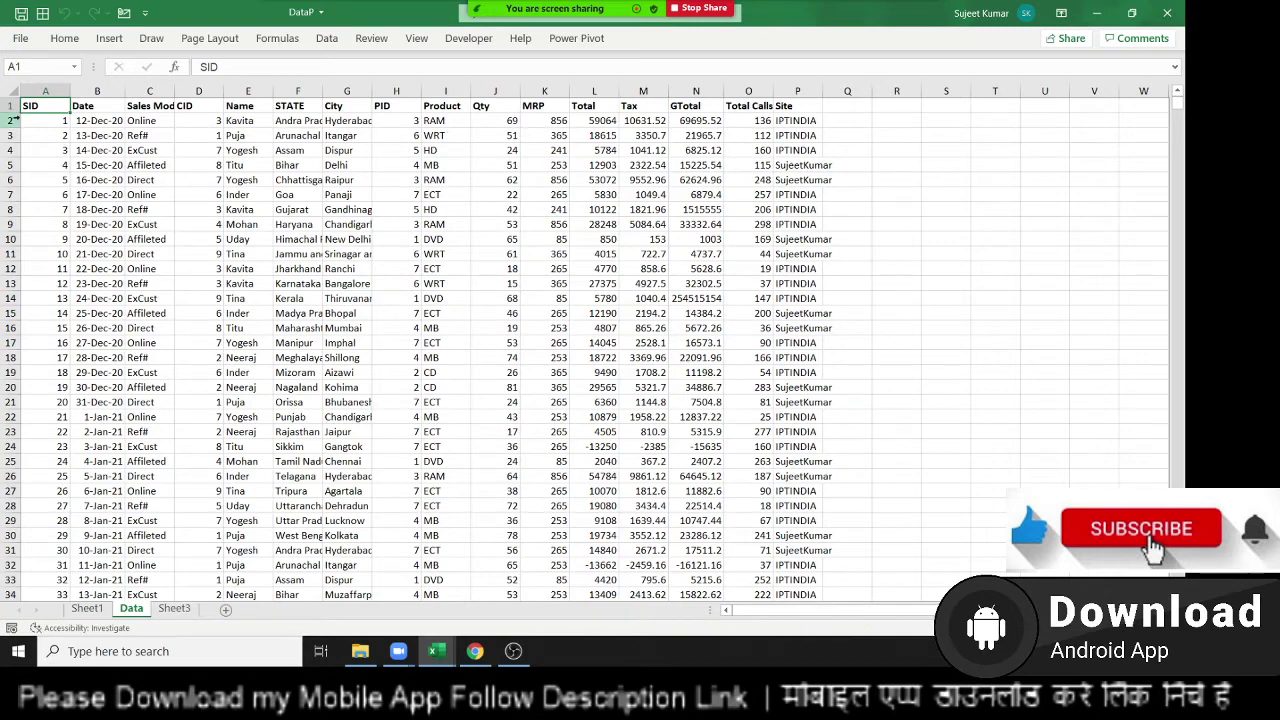
double_click(78, 42)
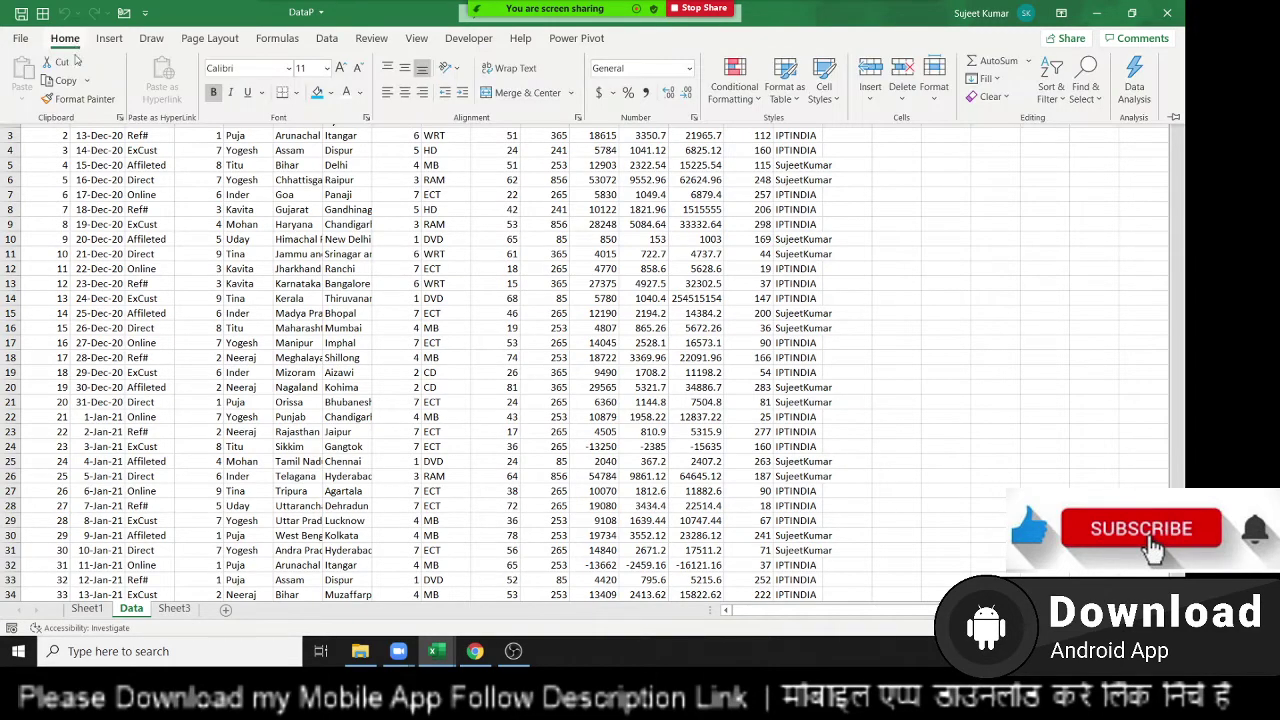
Check the date number format of cell B7 in Format Cells.
left_click(100, 270)
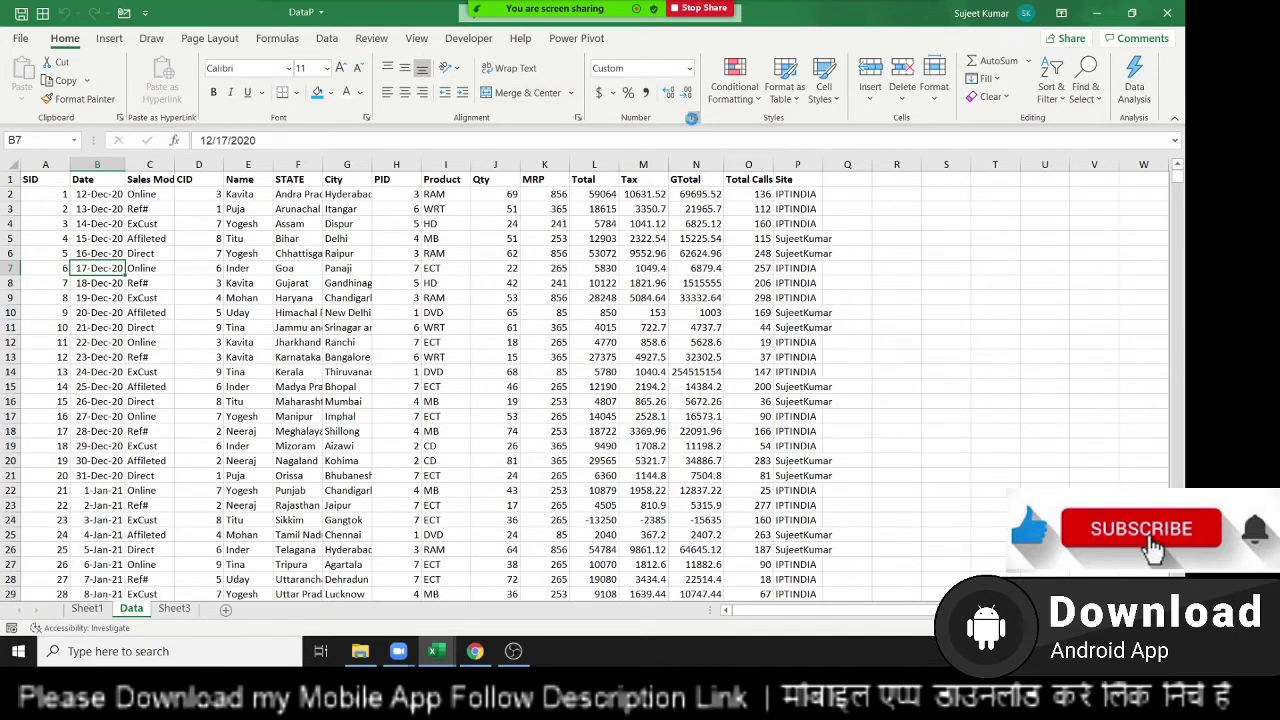
key("ctrl+1")
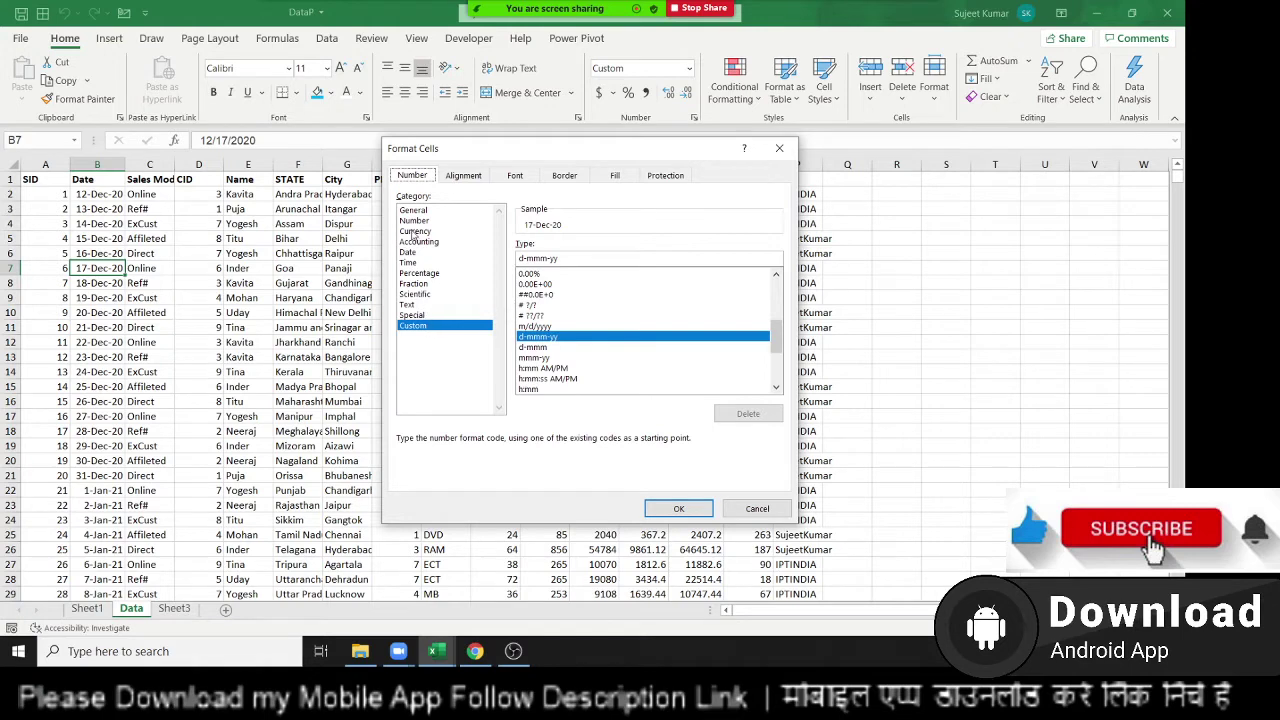
left_click(775, 155)
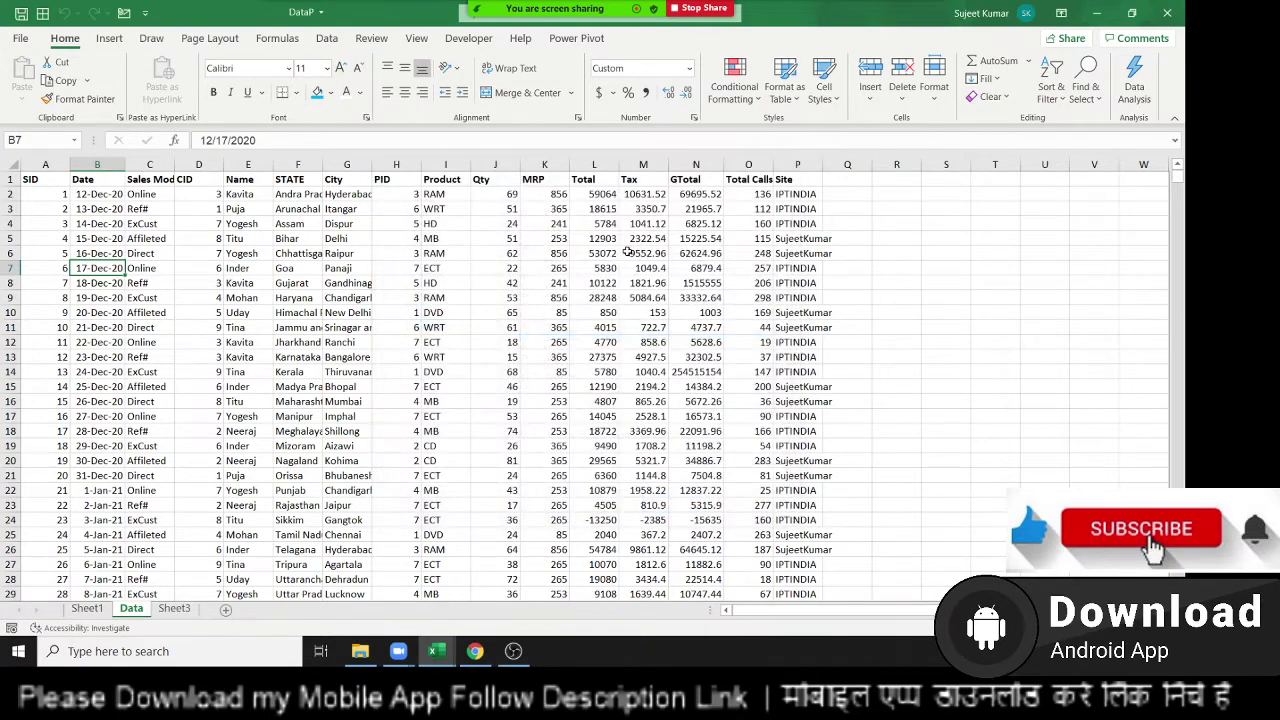
Practise selecting ranges: D6:K15, rows 4–10, E7:F9 and rows 7–9.
left_click_drag(210, 253, 560, 386)
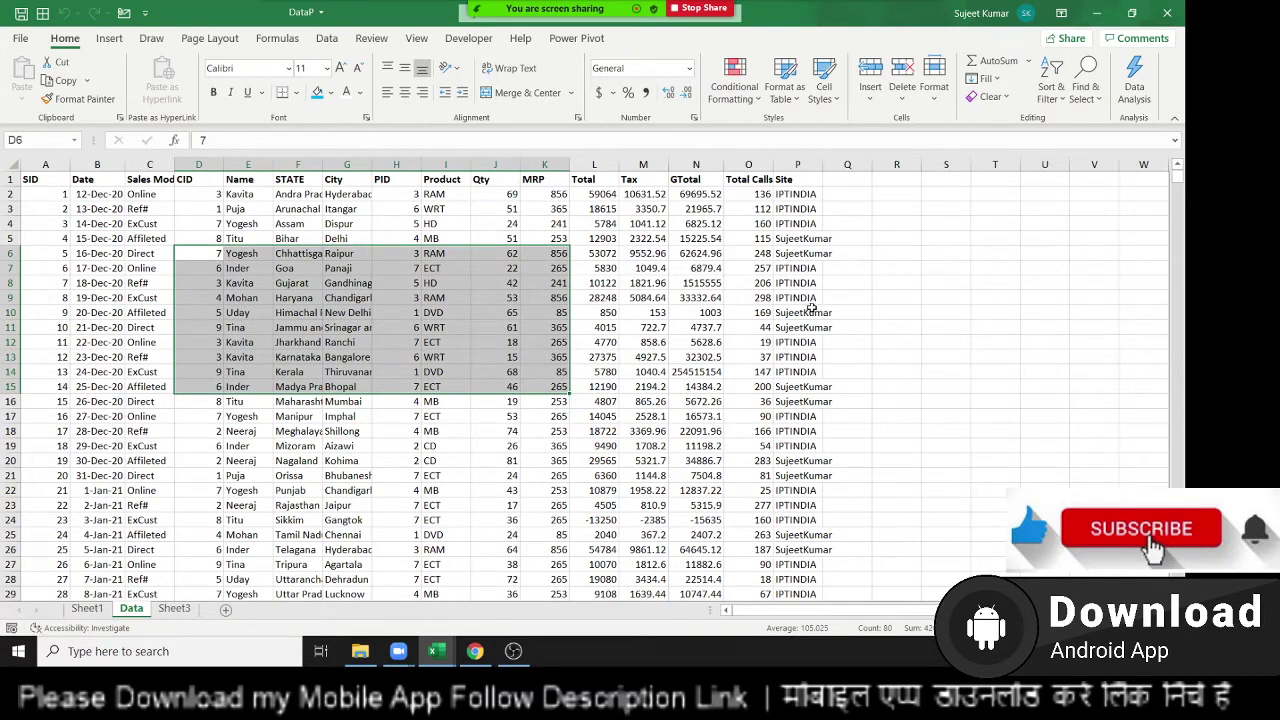
mouse_move(808, 312)
left_mouse_down()
mouse_move(276, 226)
mouse_move(52, 228)
left_mouse_up()
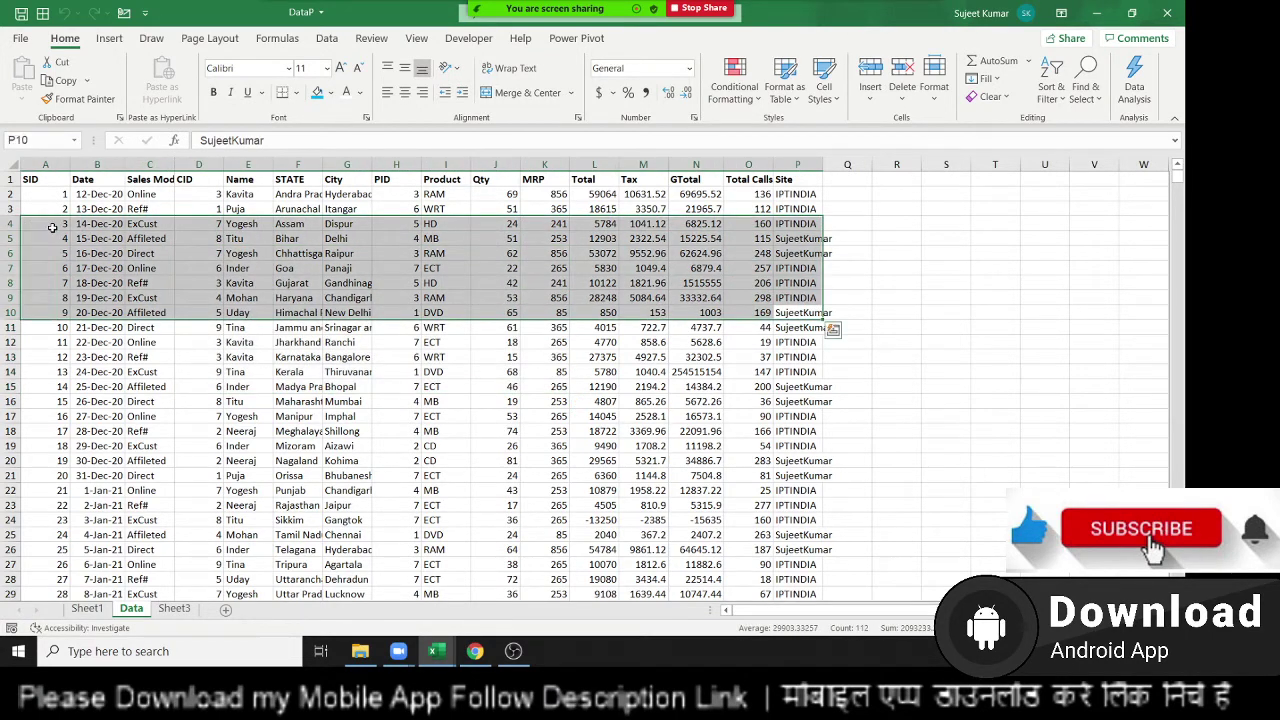
left_click(250, 274)
left_click_drag(252, 274, 282, 299)
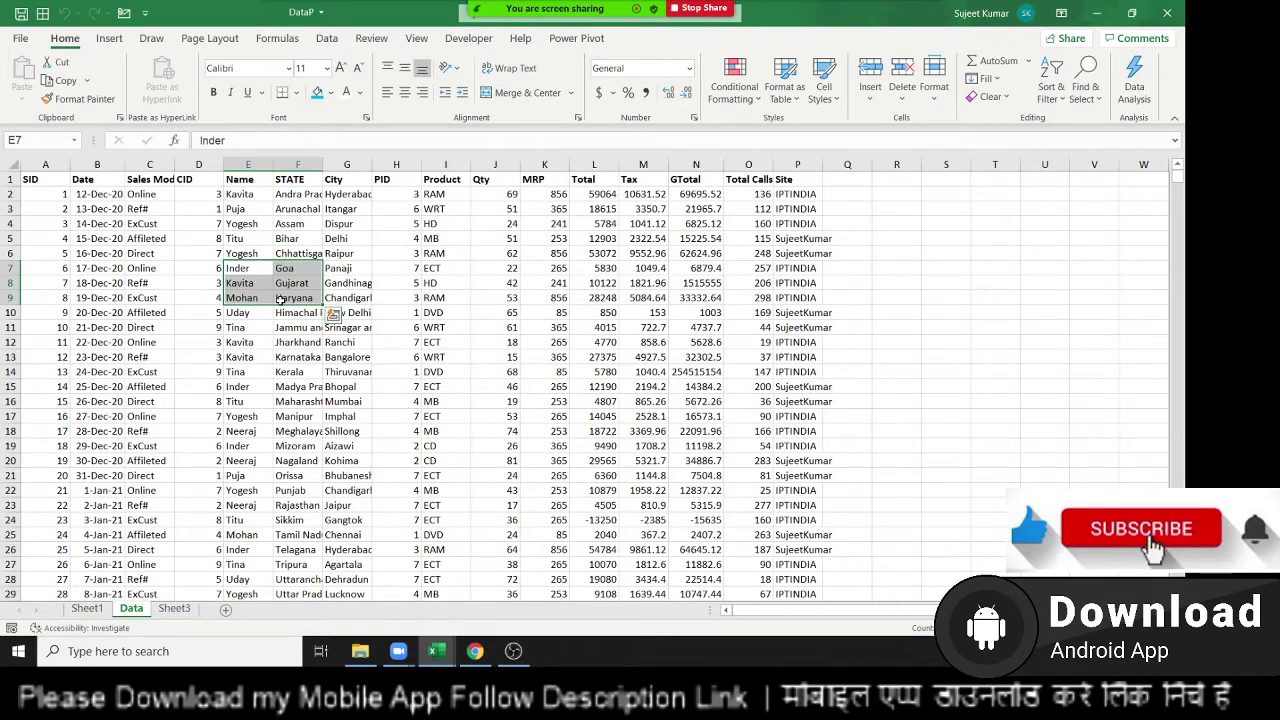
mouse_move(60, 270)
left_mouse_down()
mouse_move(643, 296)
mouse_move(775, 268)
left_mouse_up()
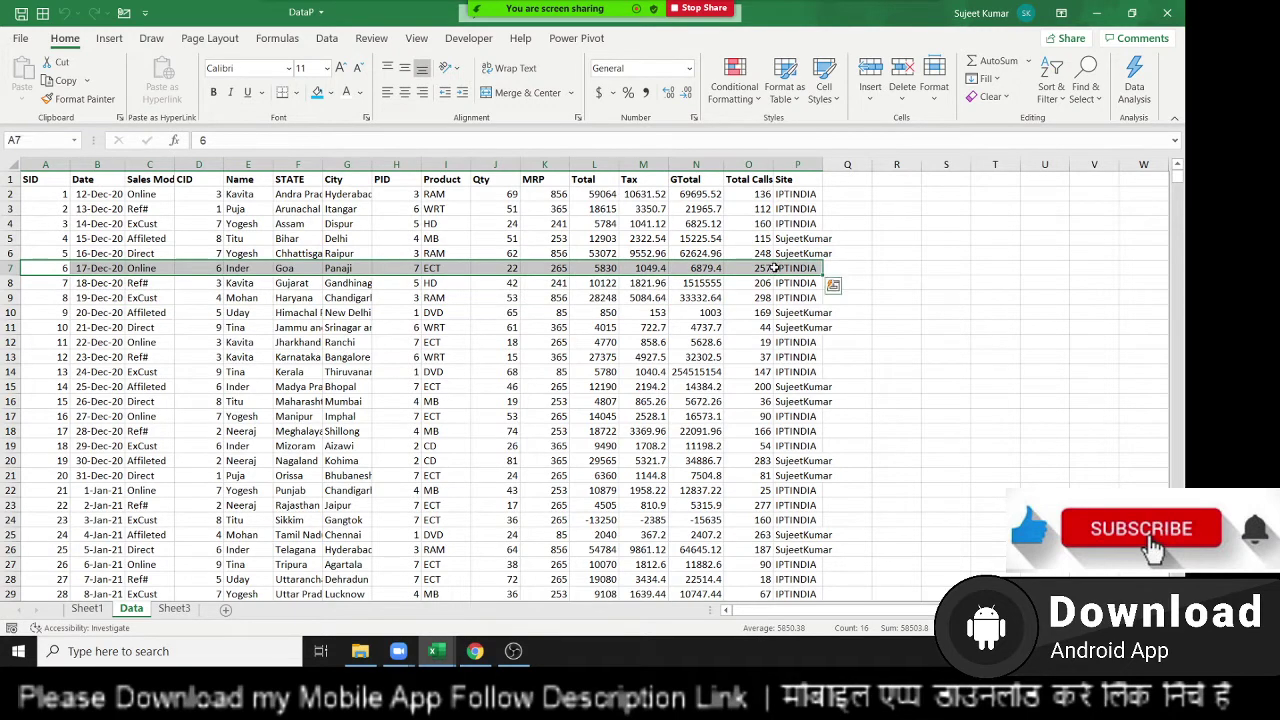
Select single cells I13, J8, J2, J3, J6 and J5, and the Qty column.
left_click(466, 358)
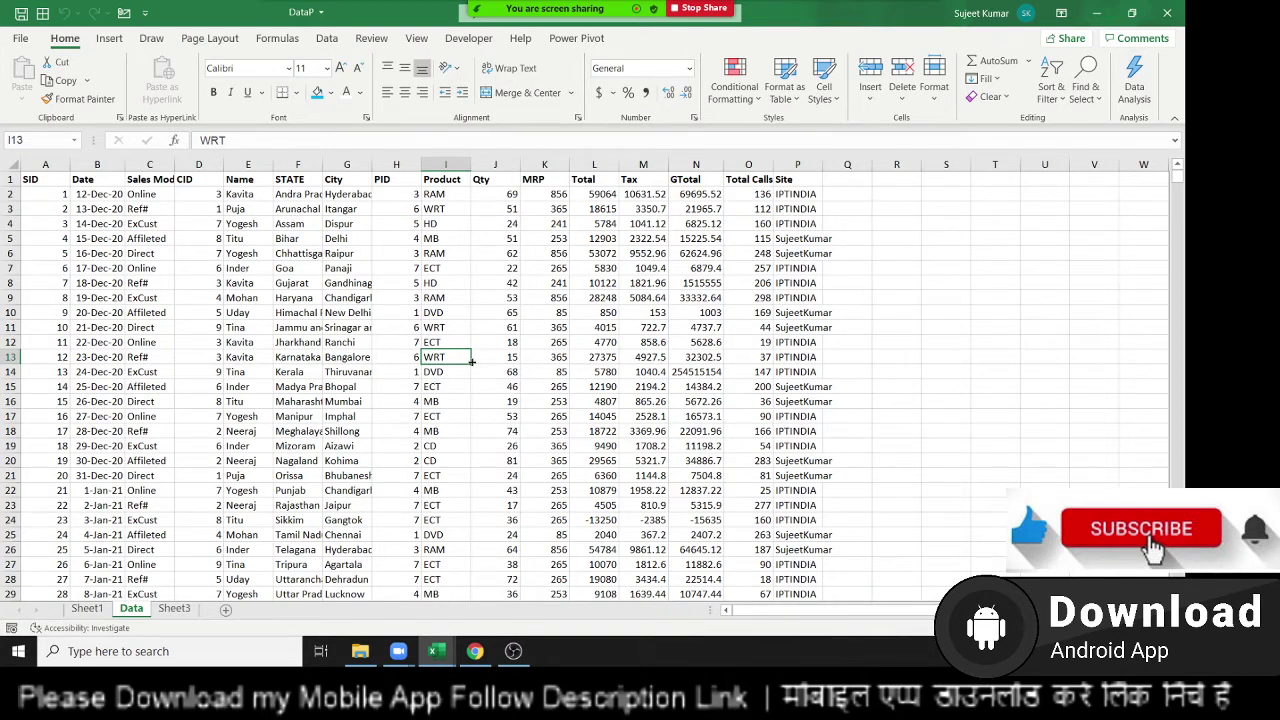
left_click(494, 165)
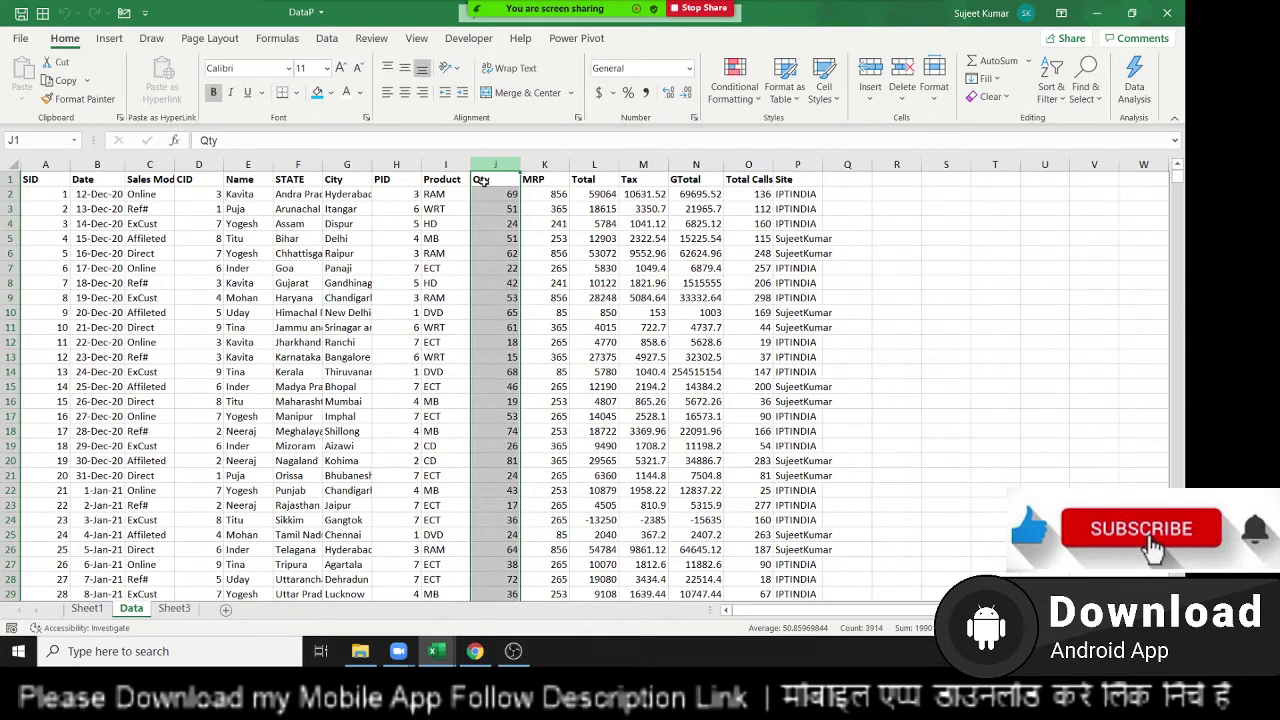
left_click(487, 283)
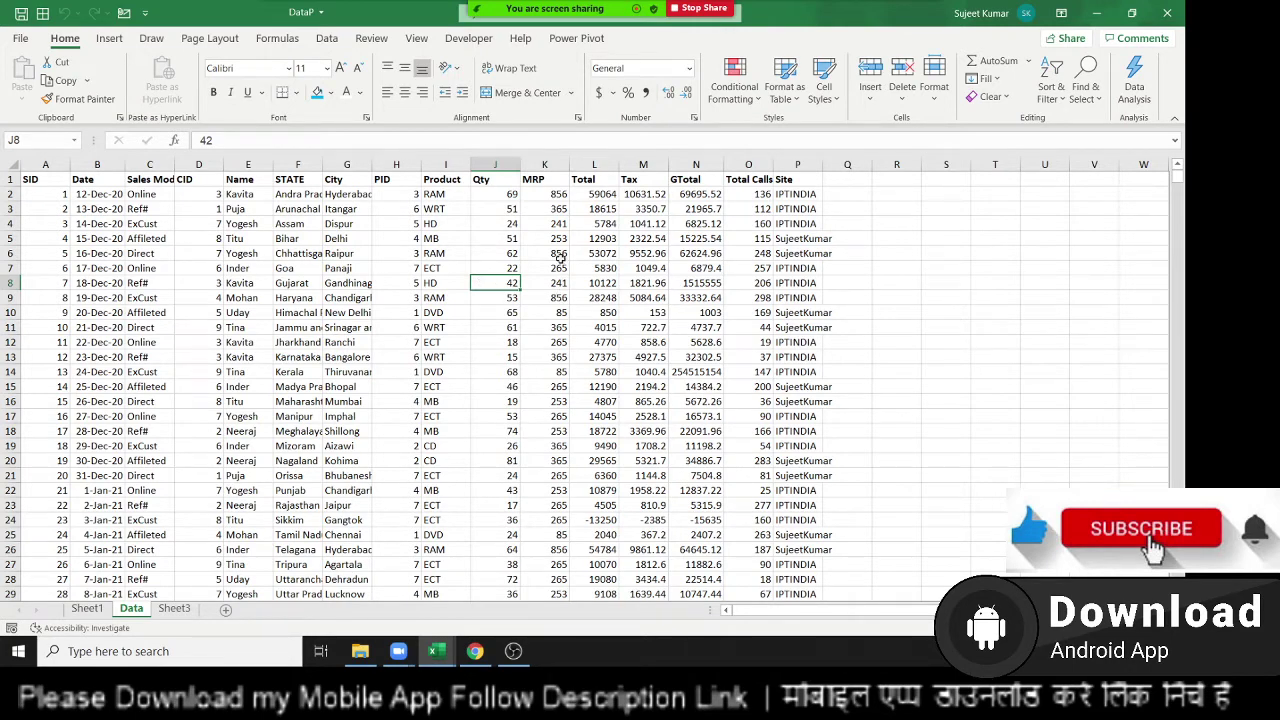
left_click(495, 197)
left_click(494, 207)
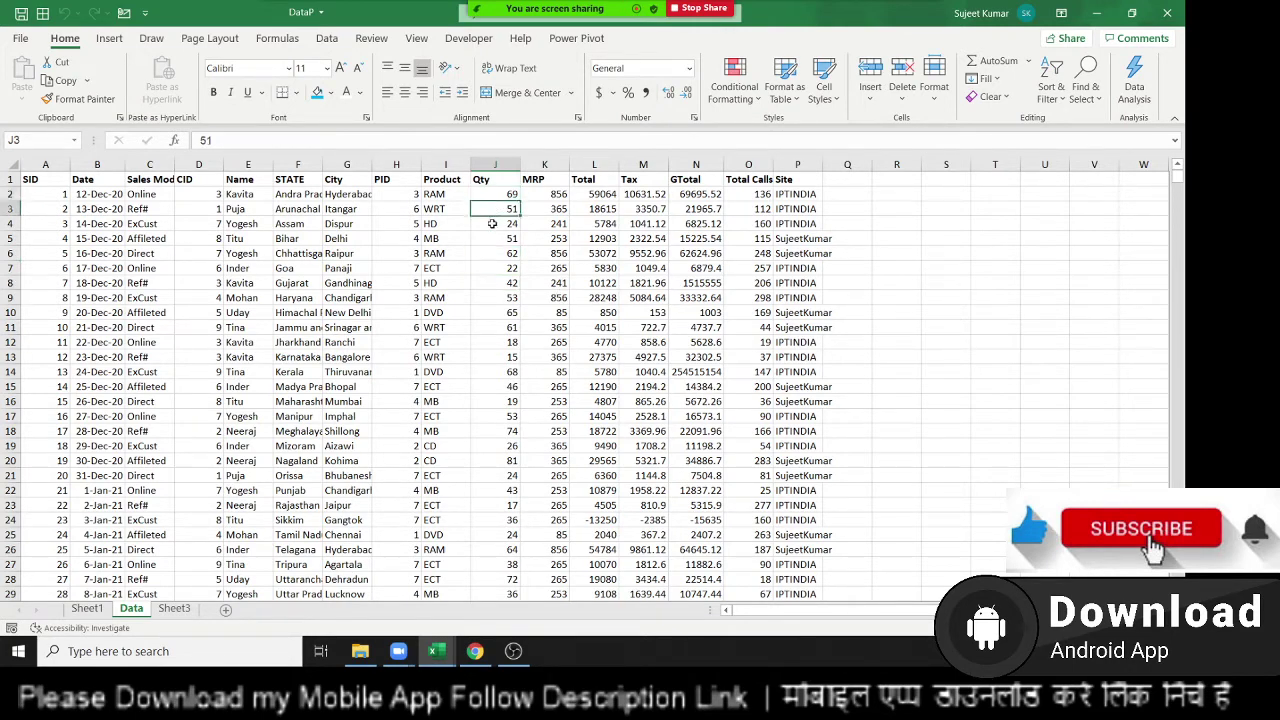
left_click(486, 252)
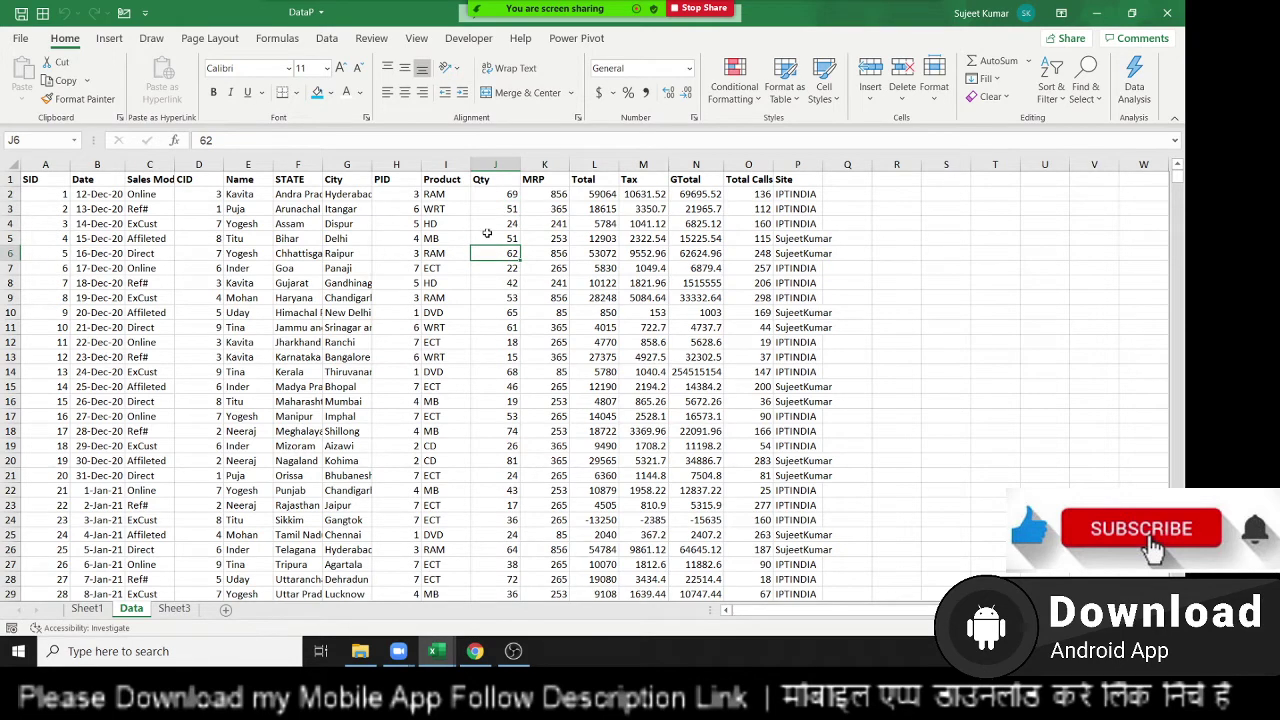
left_click(488, 236)
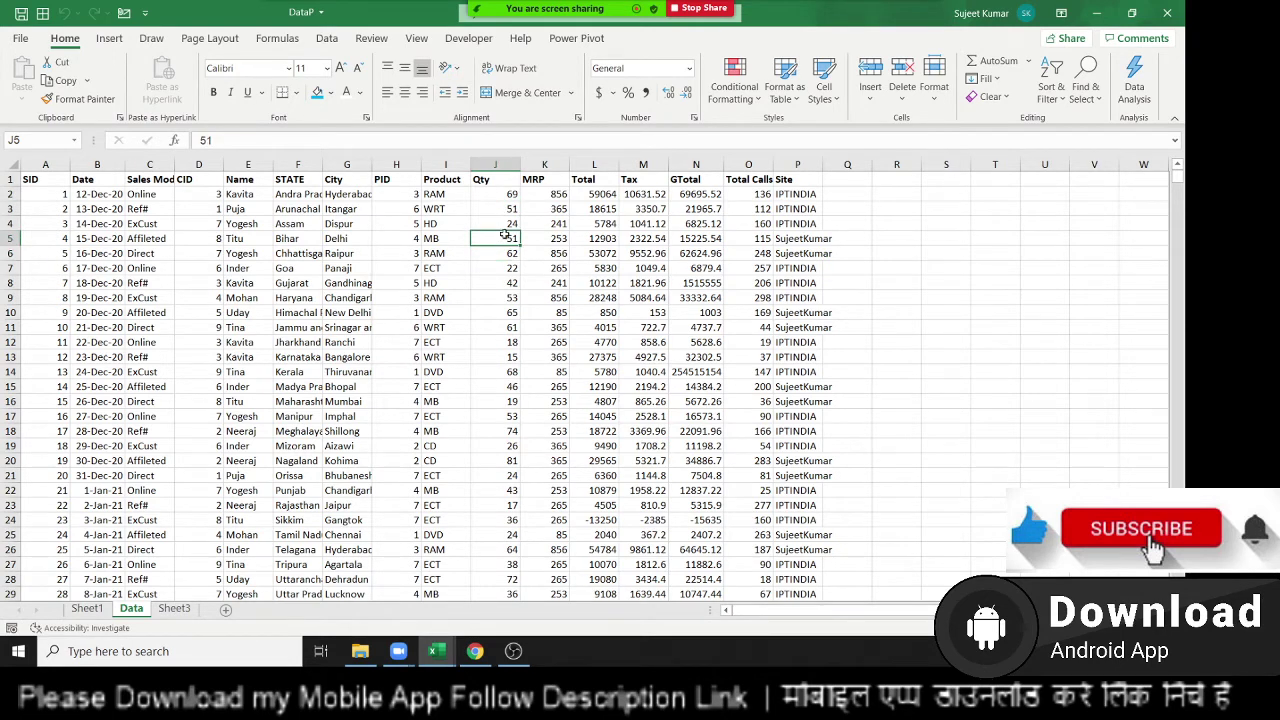
Select column J and show the Highlight Cells Rules choices.
left_click(495, 164)
left_click(734, 85)
mouse_move(742, 138)
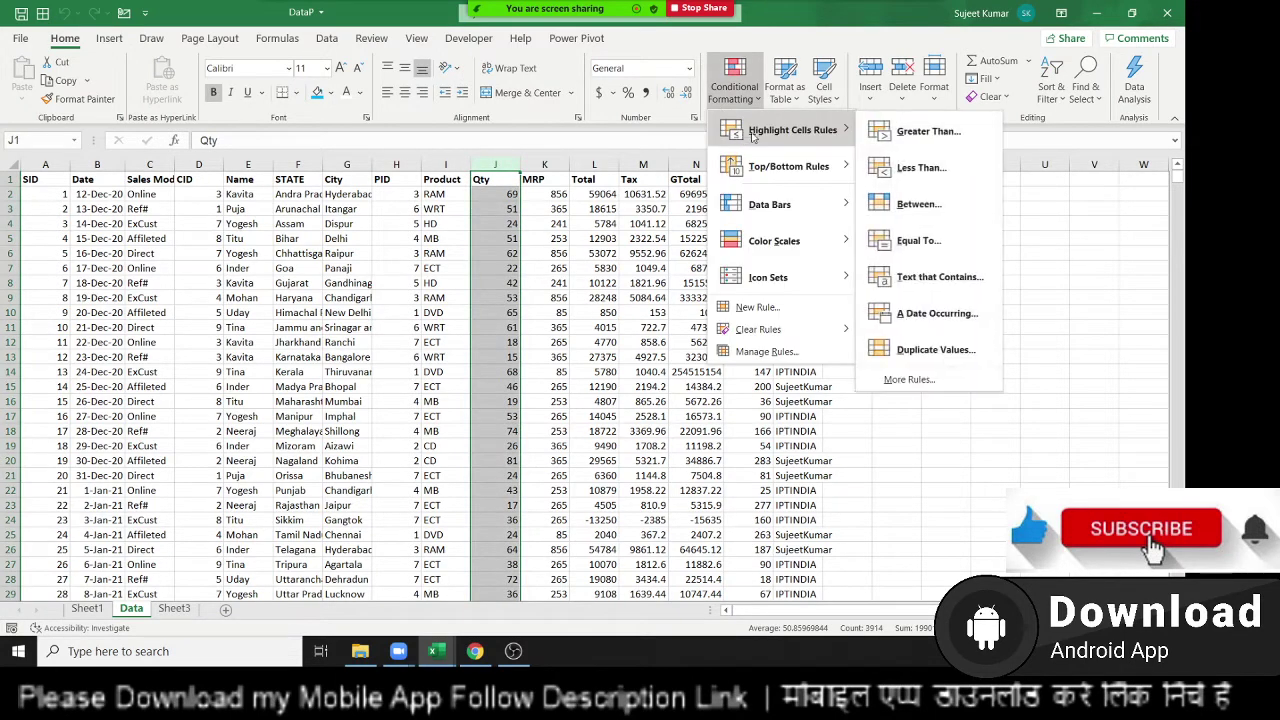
left_click(928, 131)
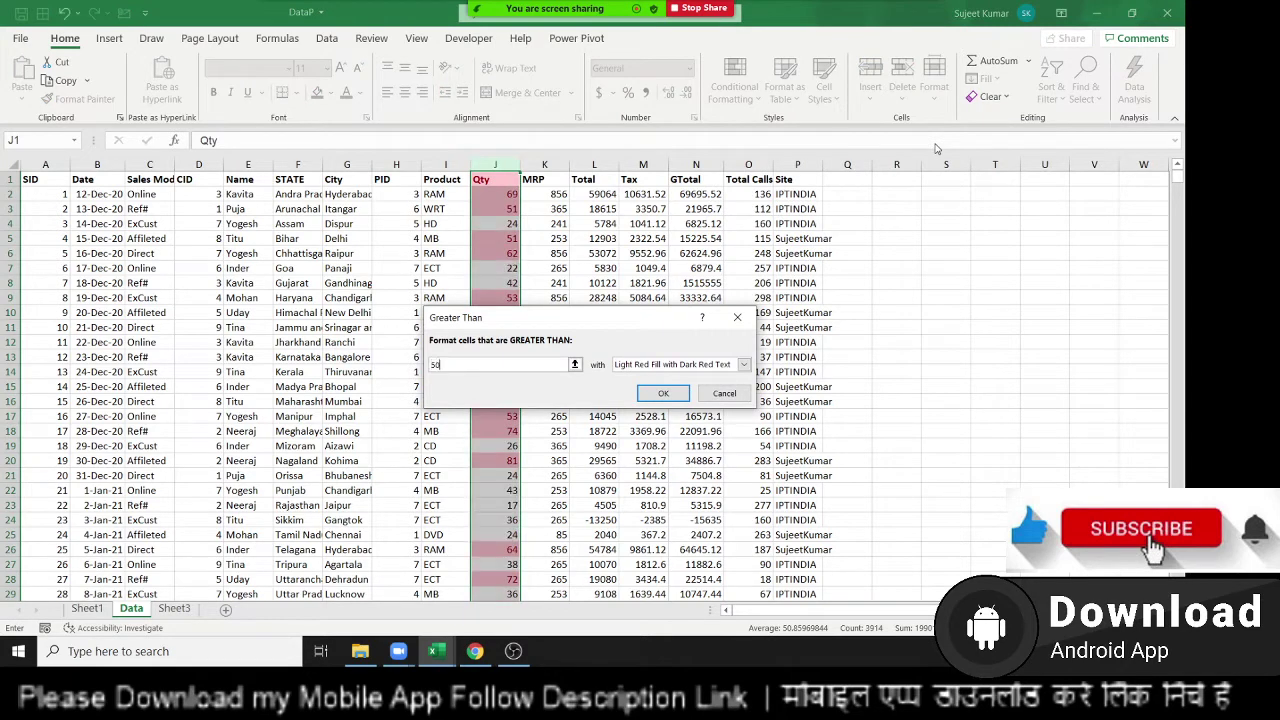
left_click_drag(627, 326, 972, 246)
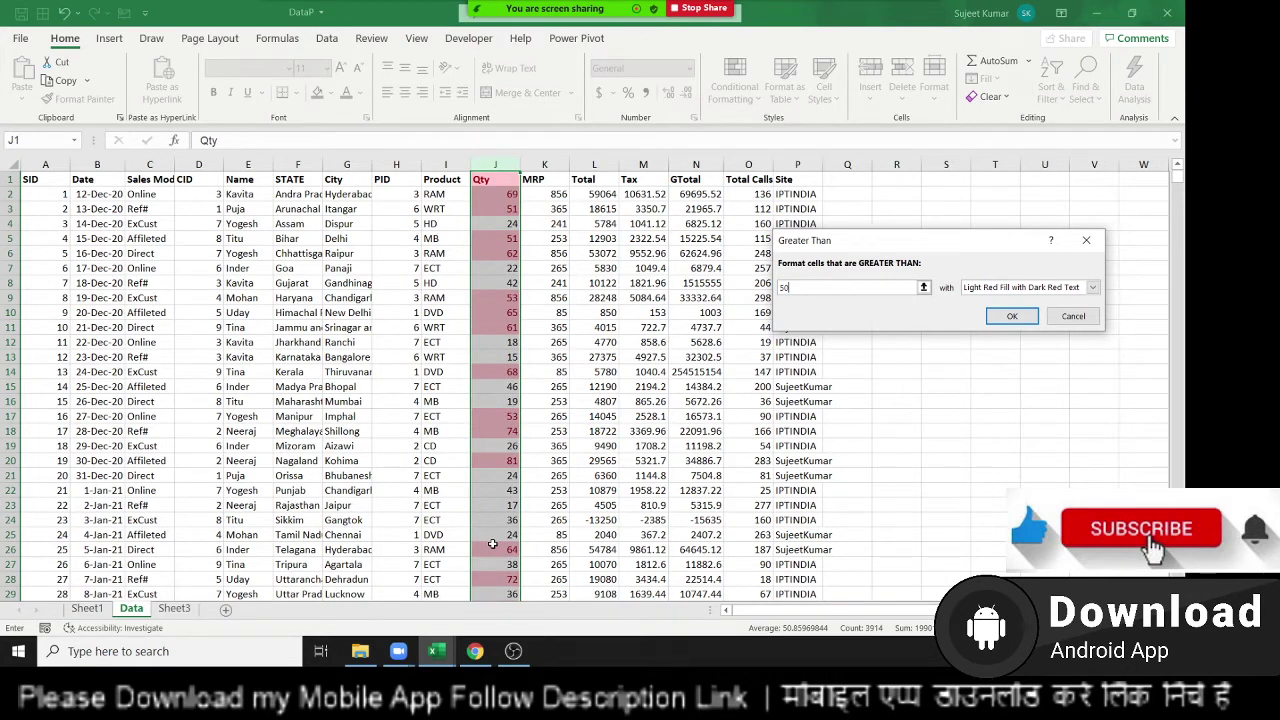
key("Escape")
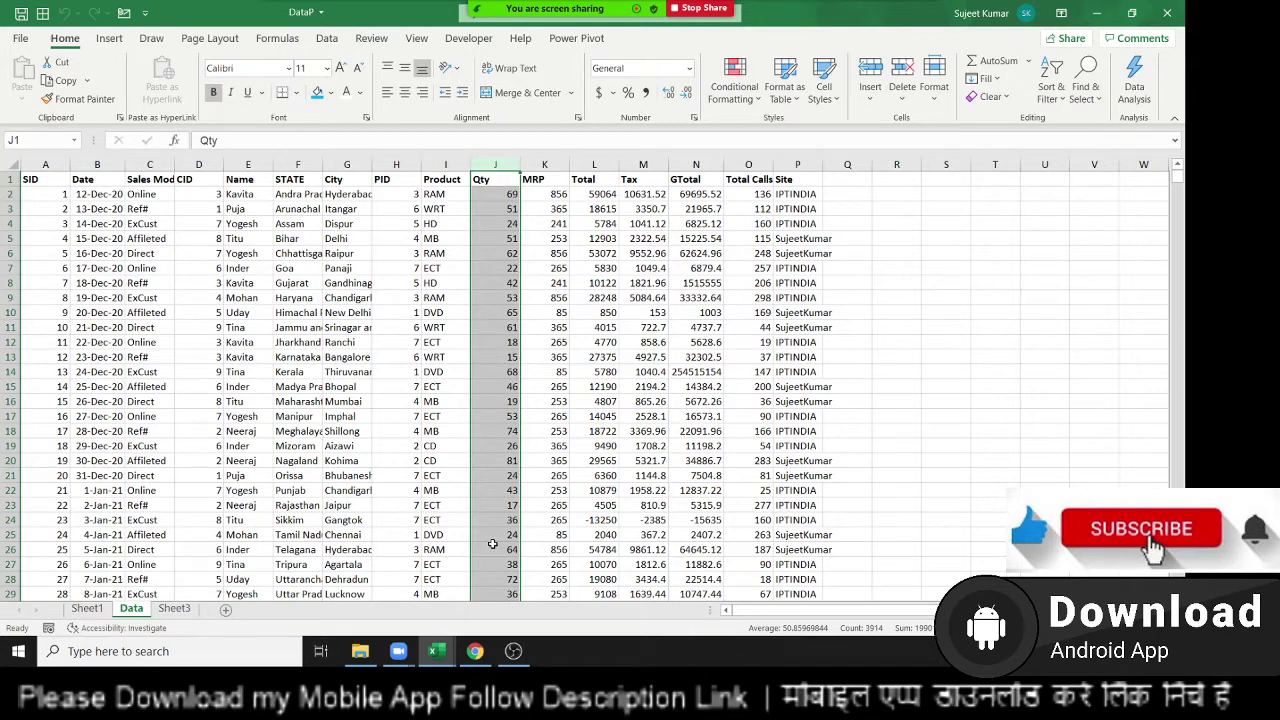
left_click(440, 372)
left_click(214, 342)
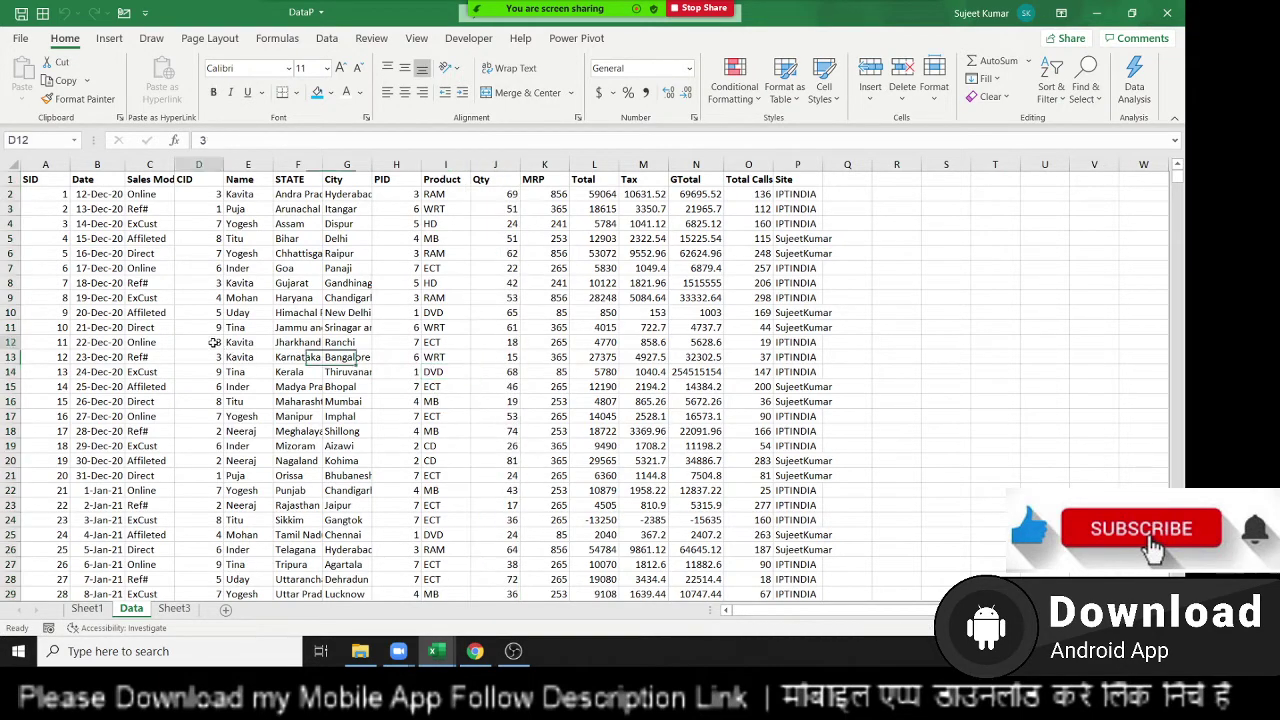
left_click_drag(214, 342, 505, 327)
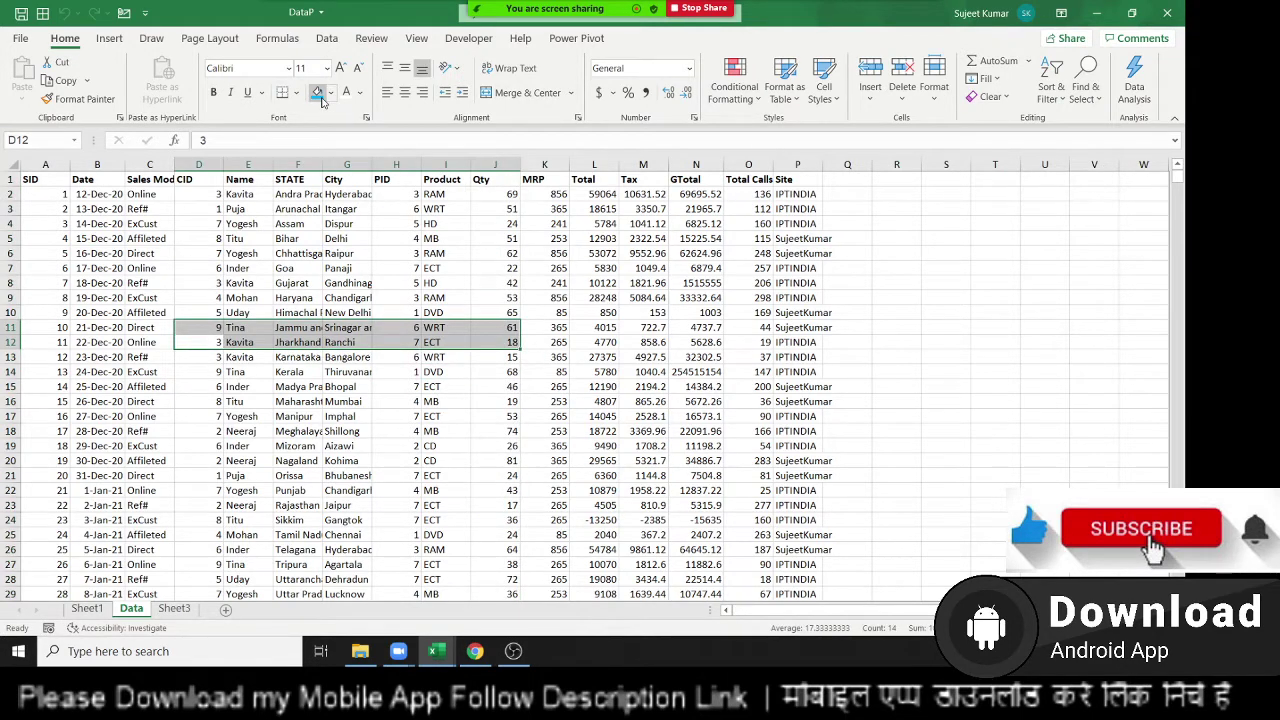
left_click(495, 268)
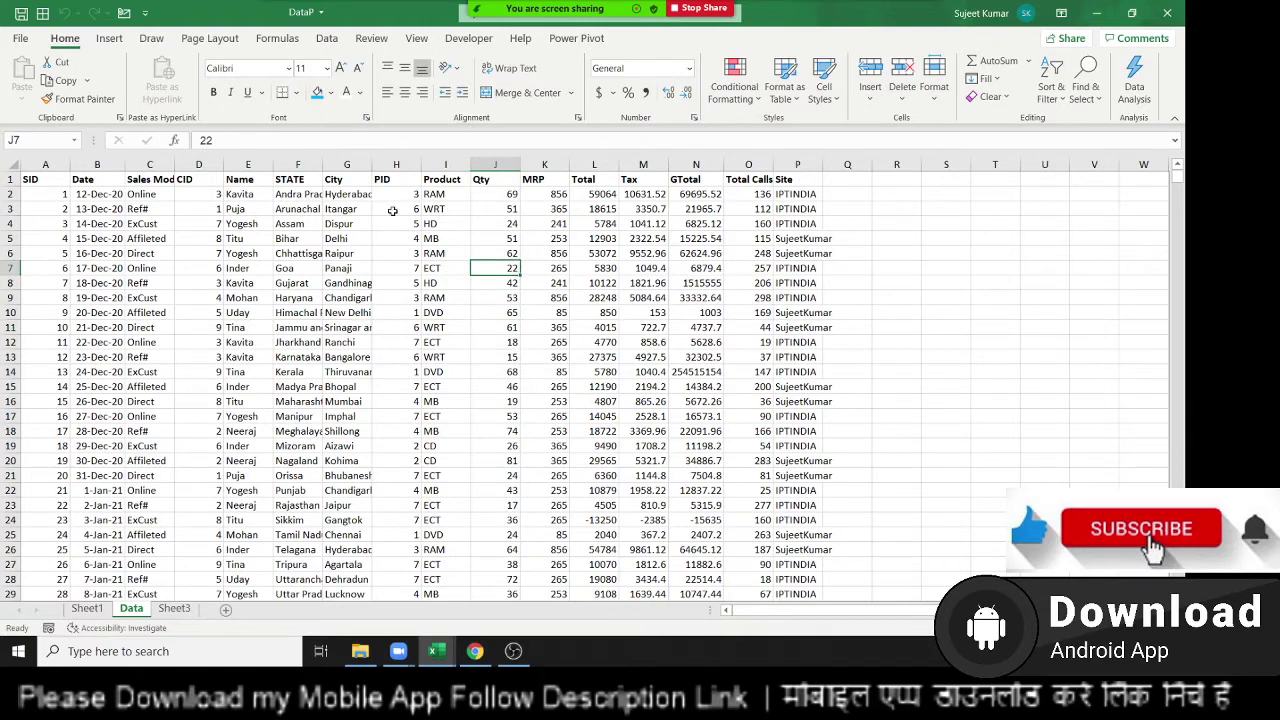
left_click(317, 101)
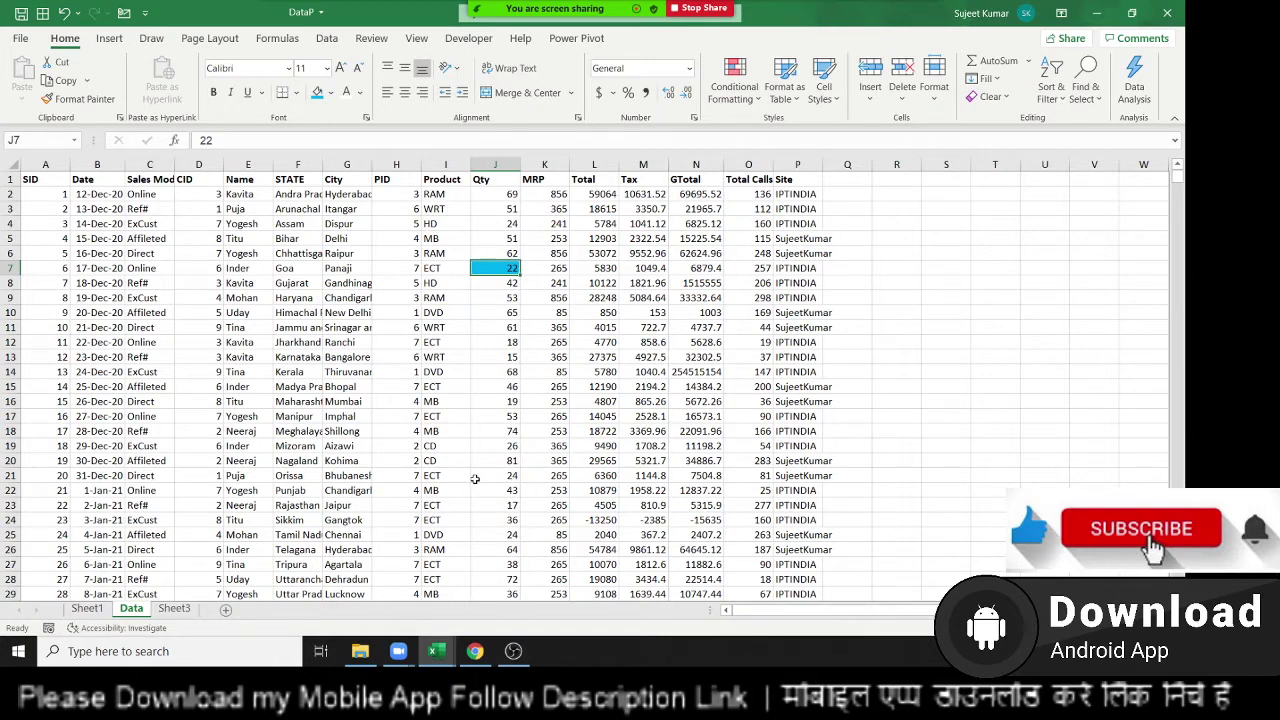
key("ctrl+z")
Browse the Conditional Formatting menu and close it without choosing anything.
left_click(718, 70)
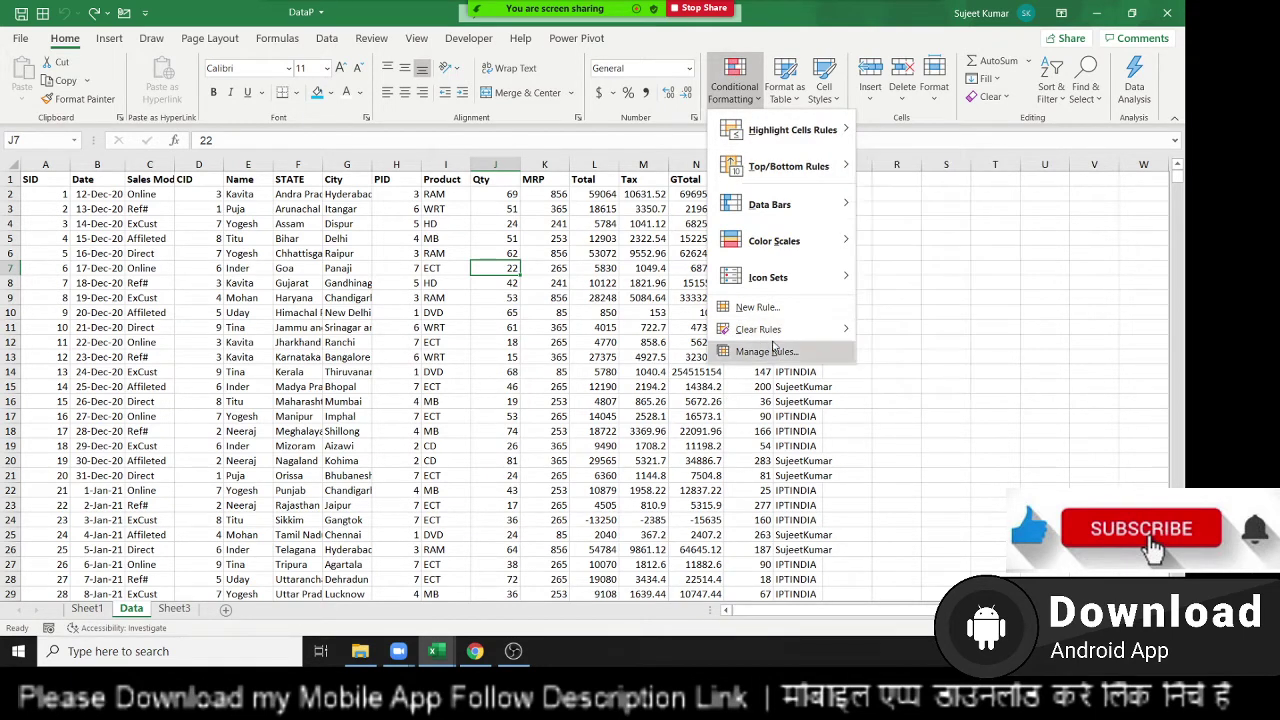
mouse_move(770, 334)
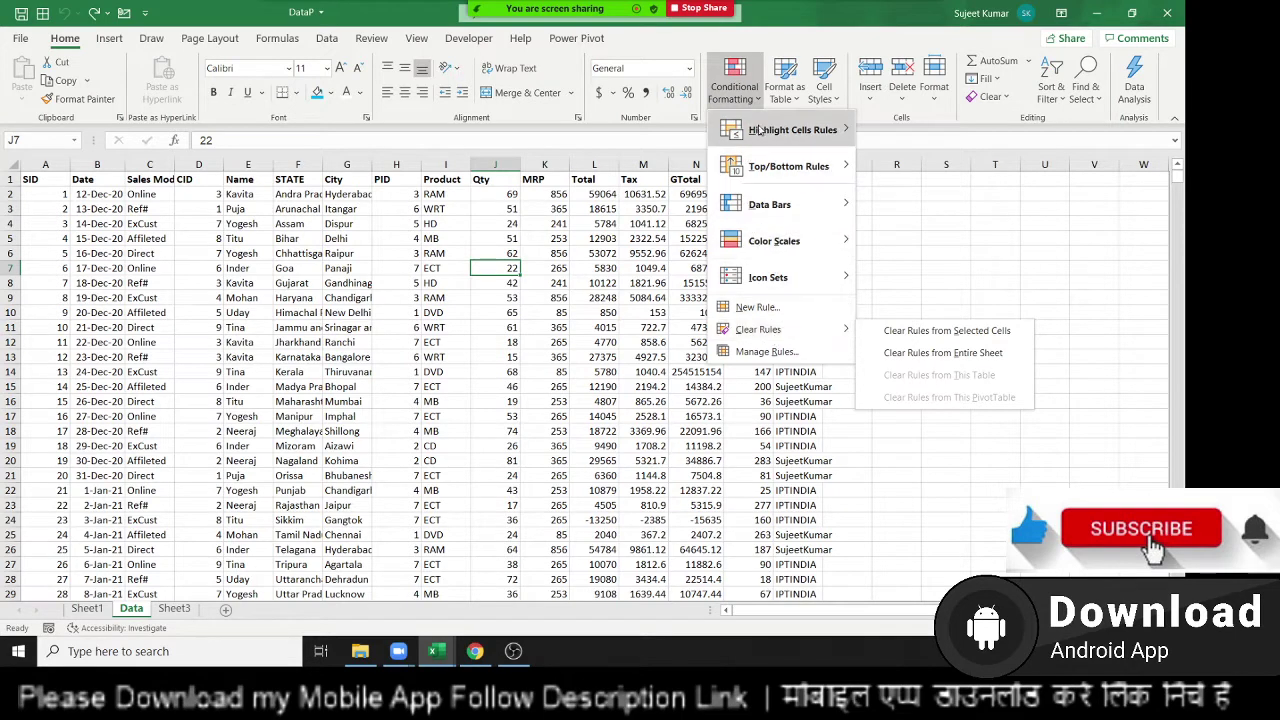
mouse_move(790, 130)
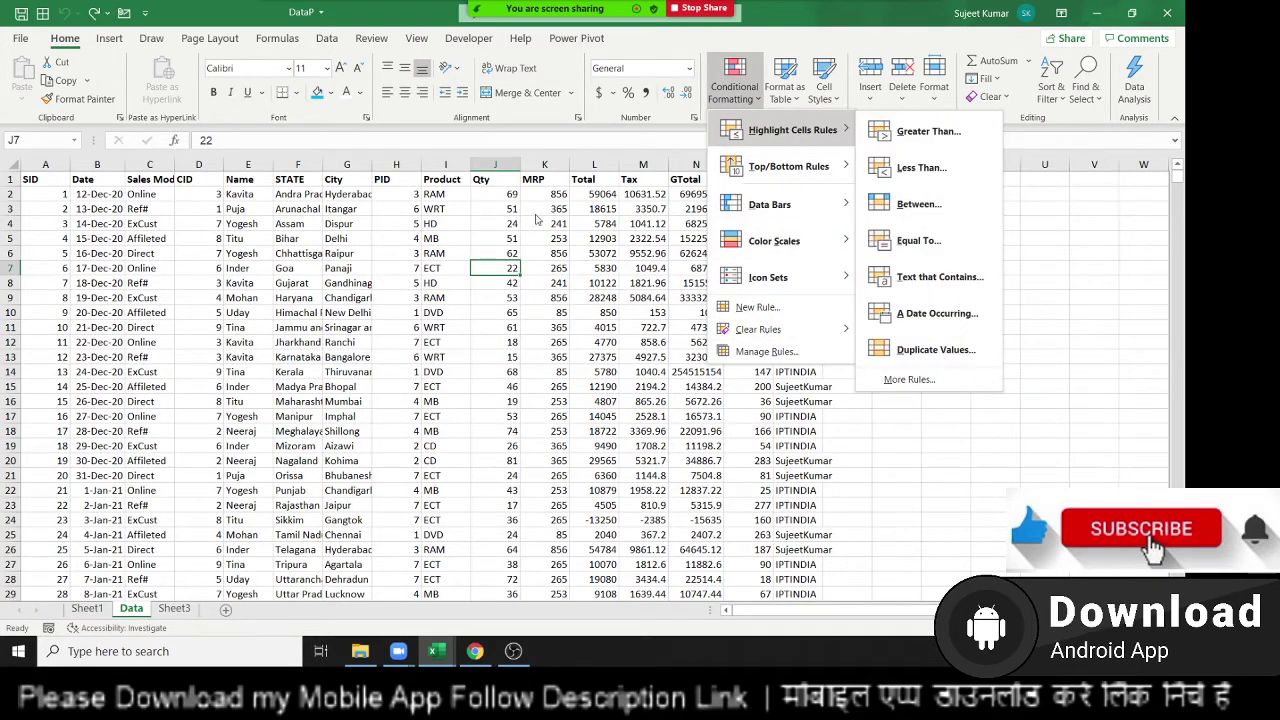
left_click(519, 222)
Select a block of Qty values and preview the Conditional Formatting menu.
left_click(501, 163)
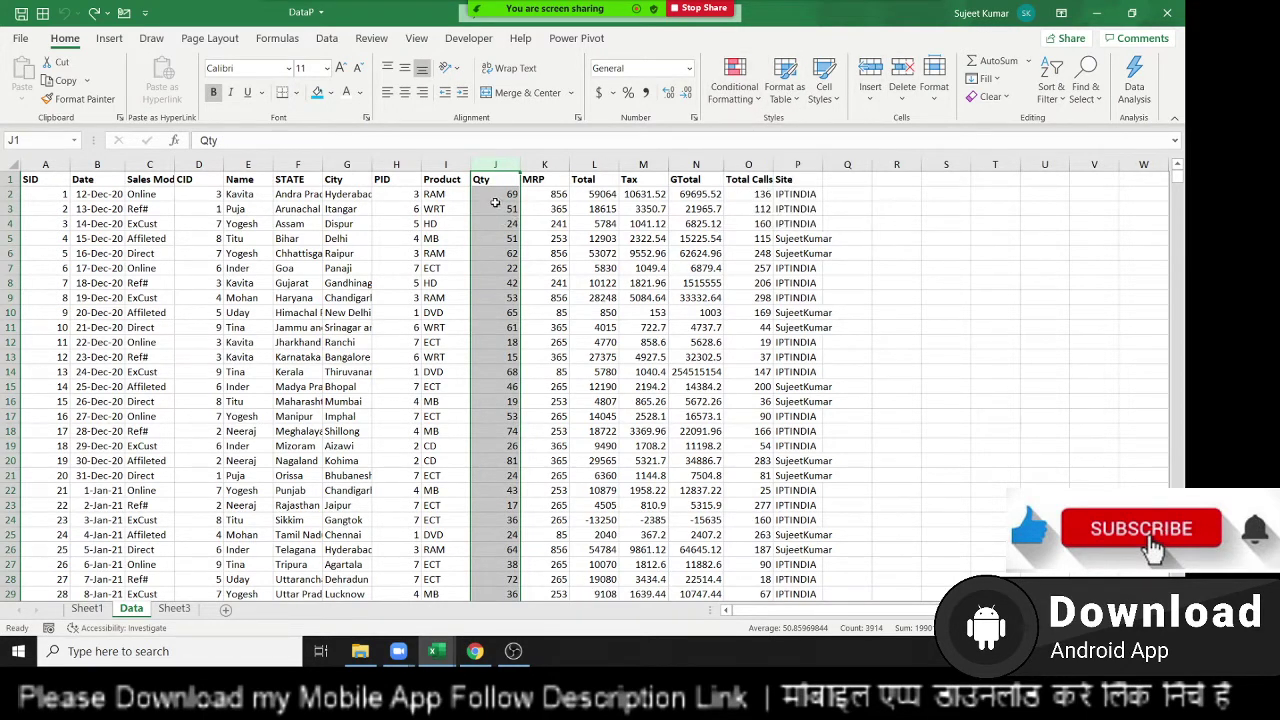
mouse_move(499, 195)
left_mouse_down()
mouse_move(464, 464)
mouse_move(495, 475)
left_mouse_up()
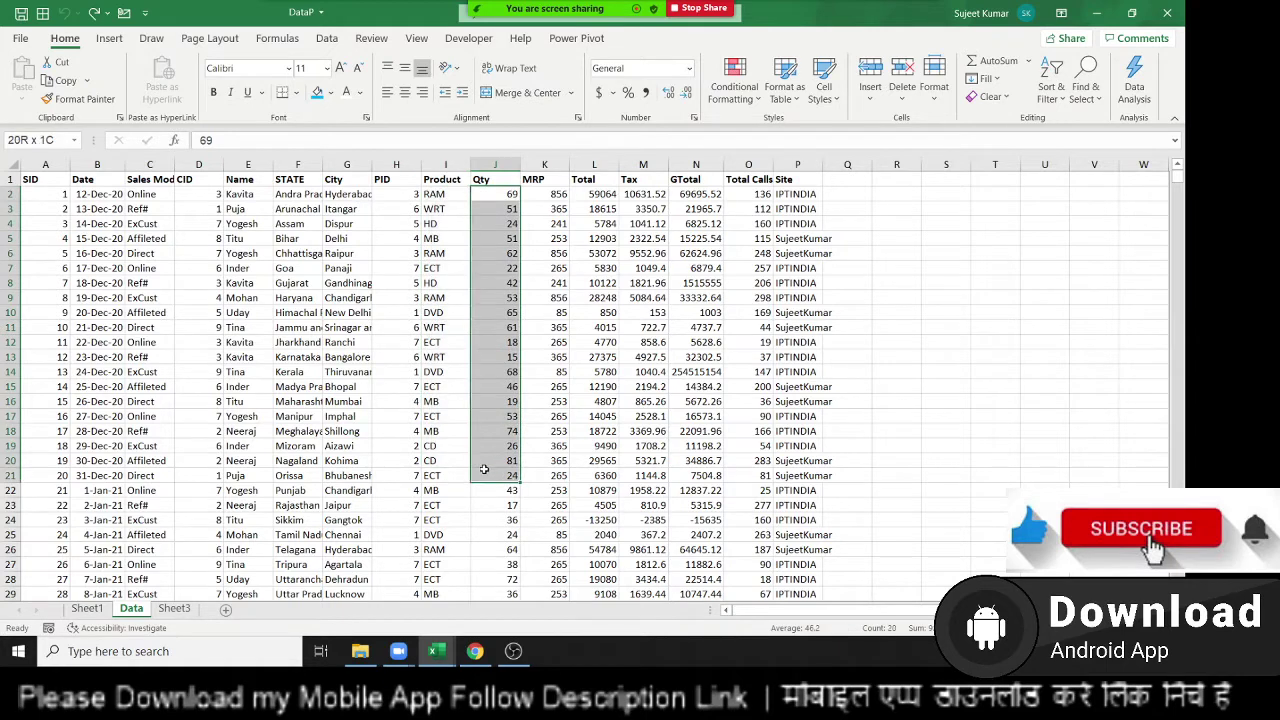
left_click(738, 90)
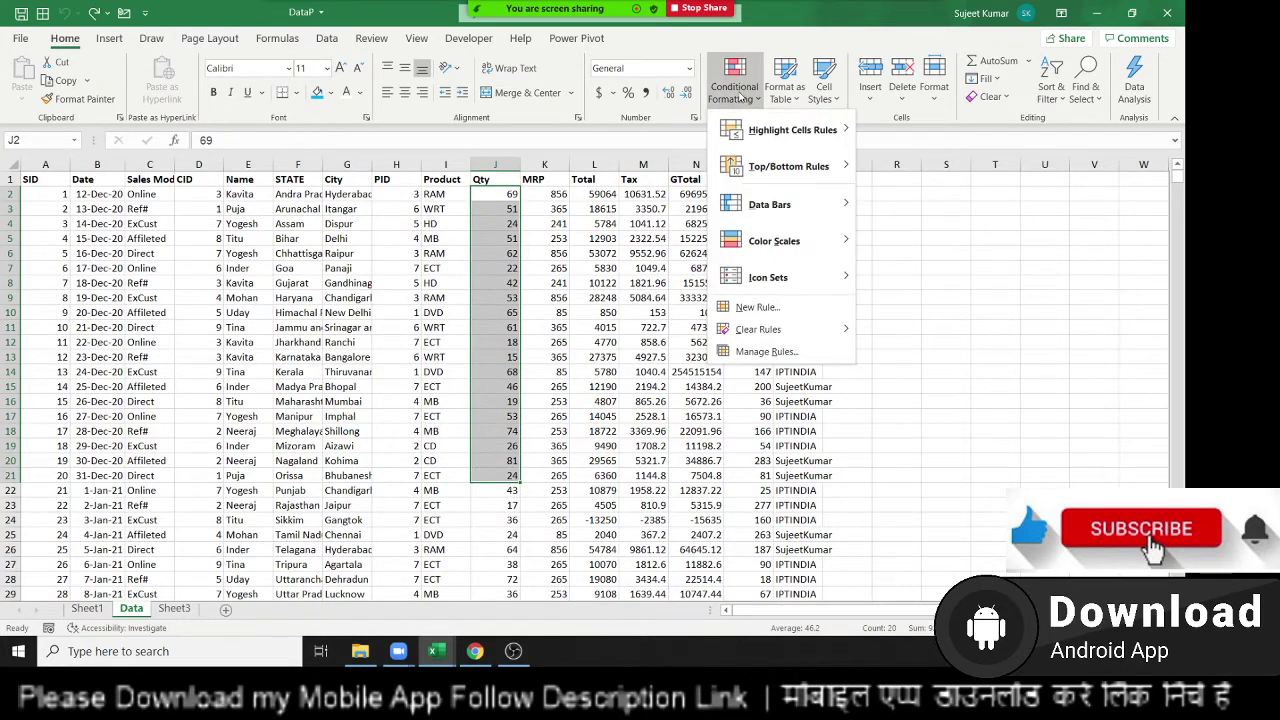
left_click(485, 230)
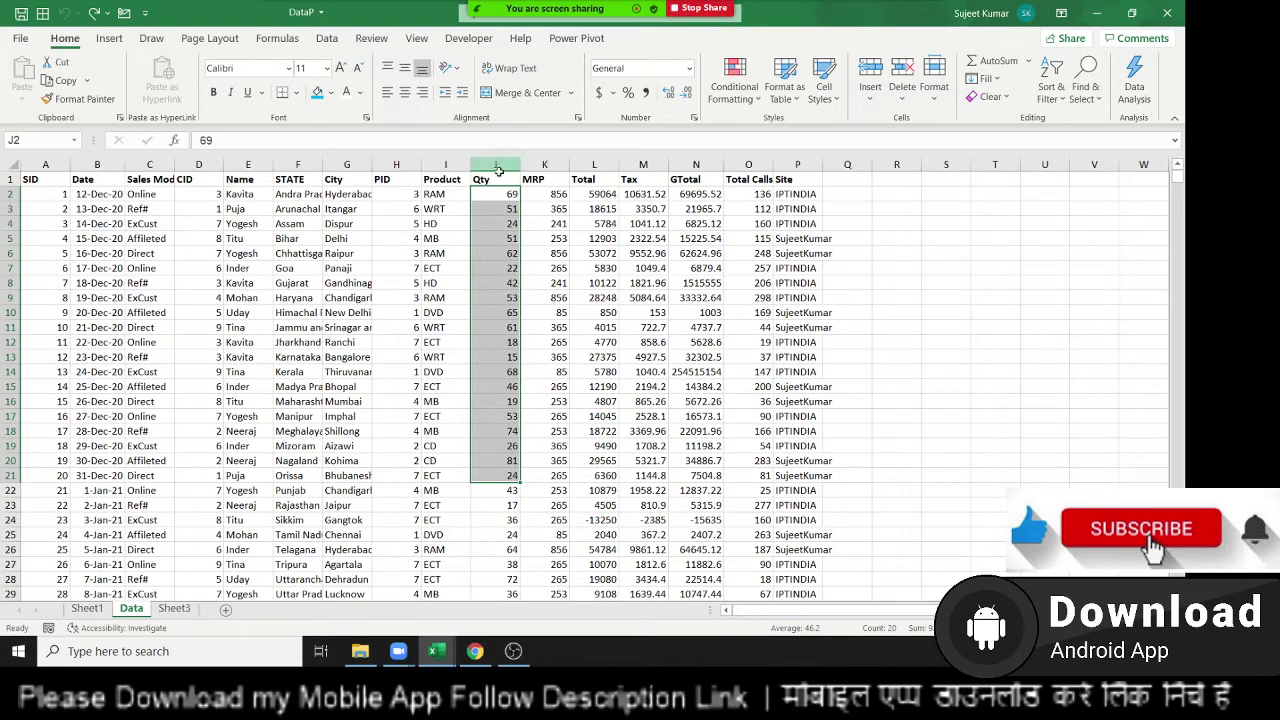
Reselect the entire Qty column and bring up Conditional Formatting.
left_click(696, 297)
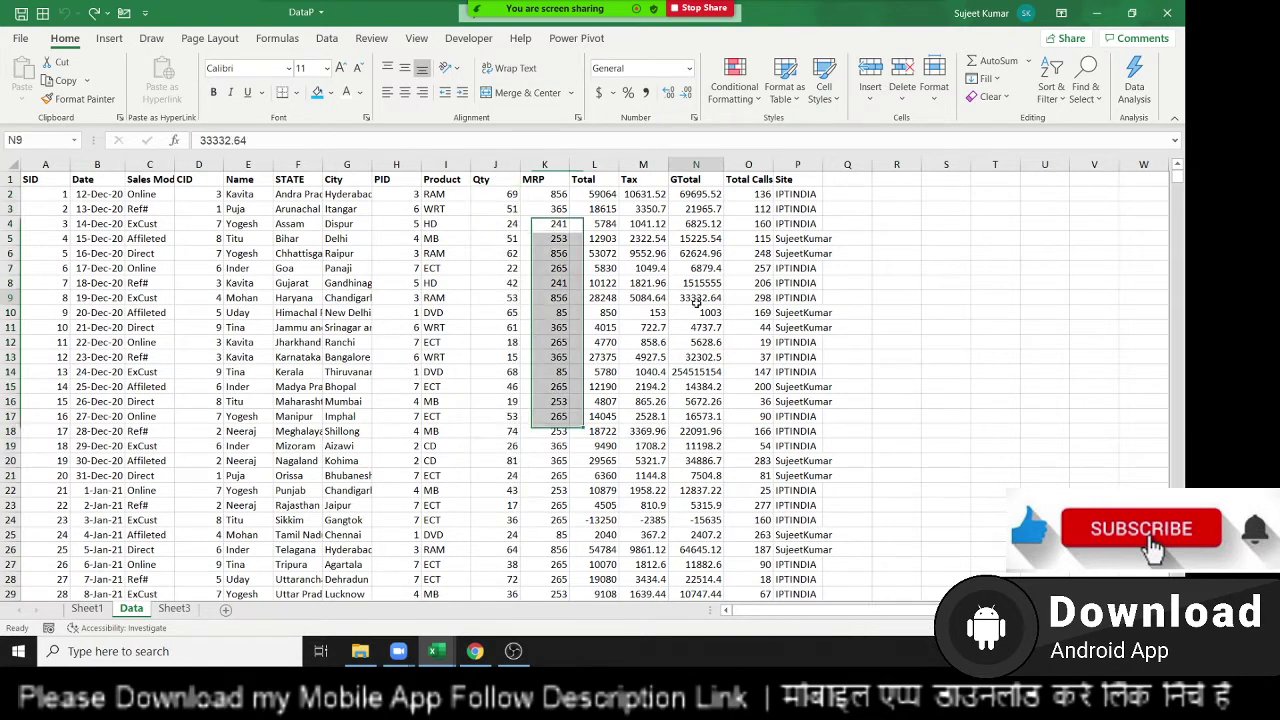
left_click(502, 162)
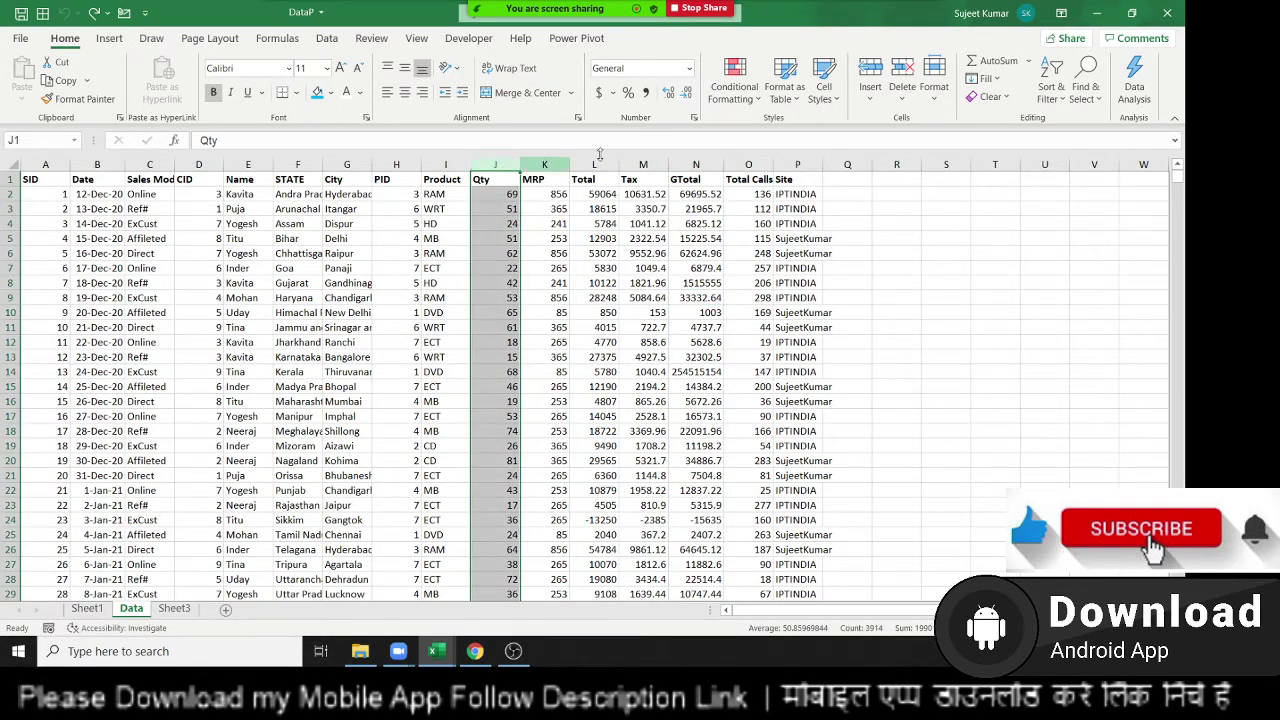
left_click(728, 98)
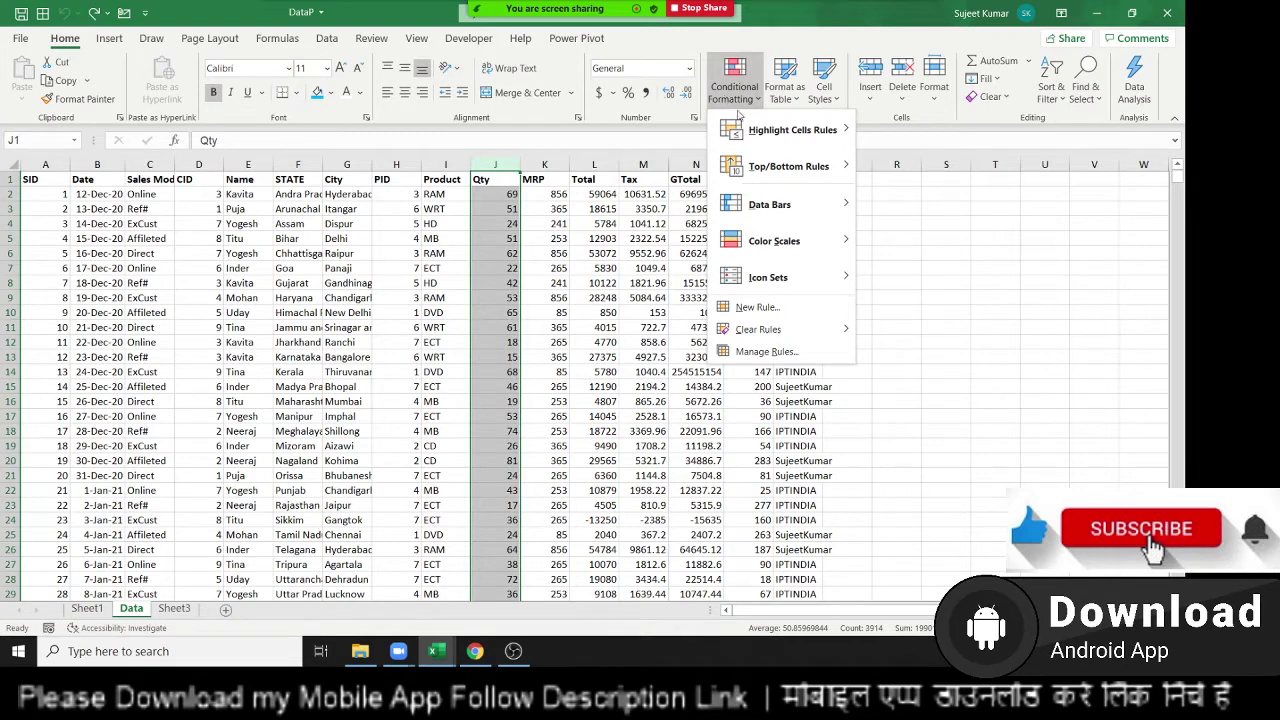
Create a Greater Than 50 rule for Qty styled Green Fill with Dark Green Text.
mouse_move(759, 133)
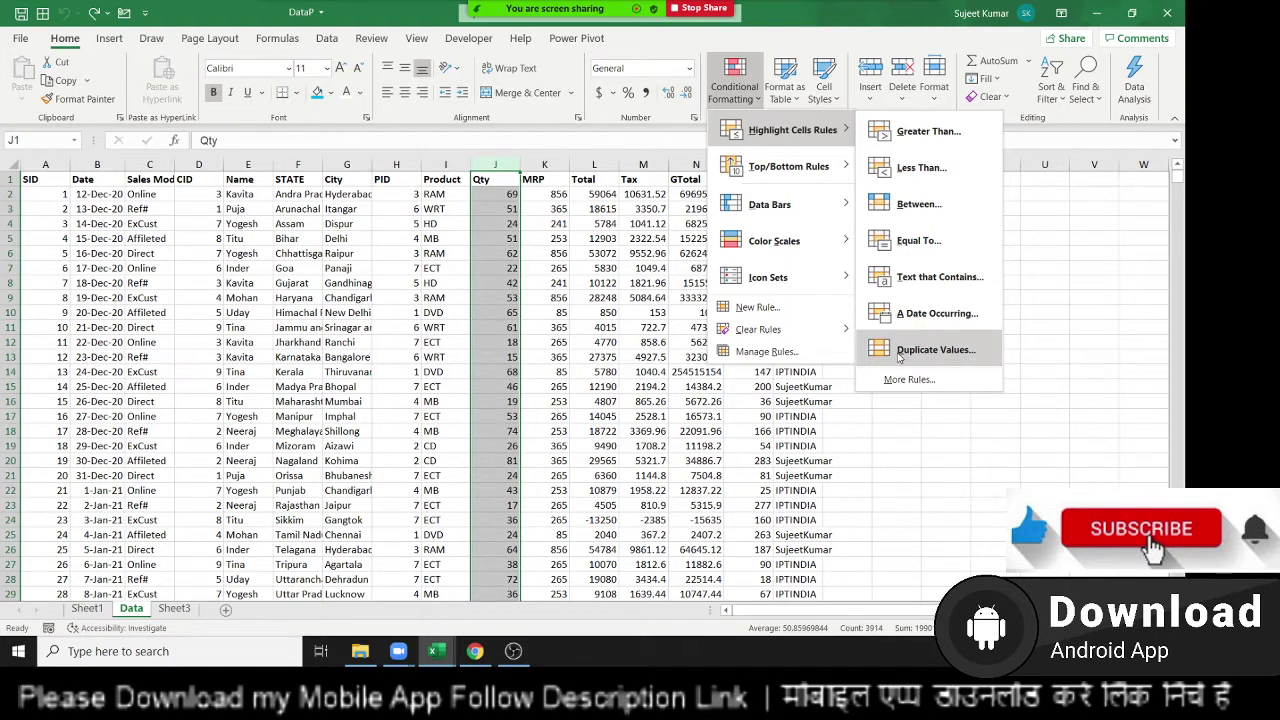
left_click(902, 146)
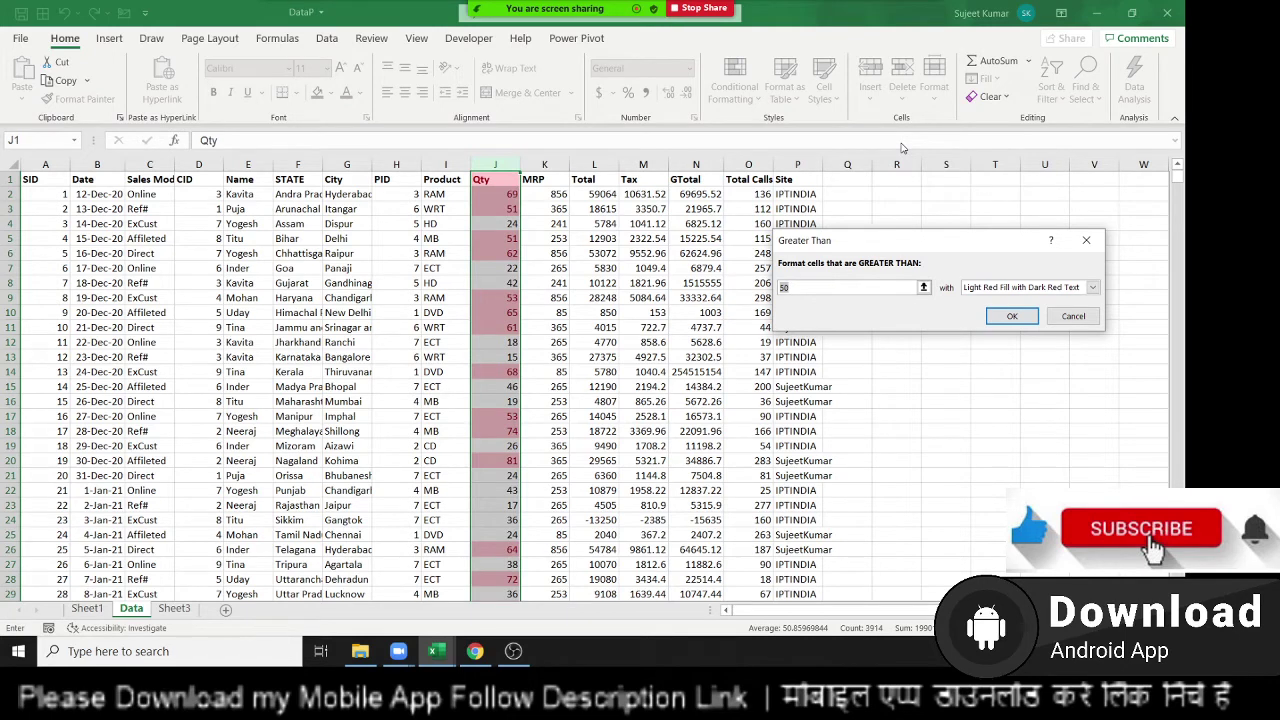
left_click_drag(850, 242, 758, 247)
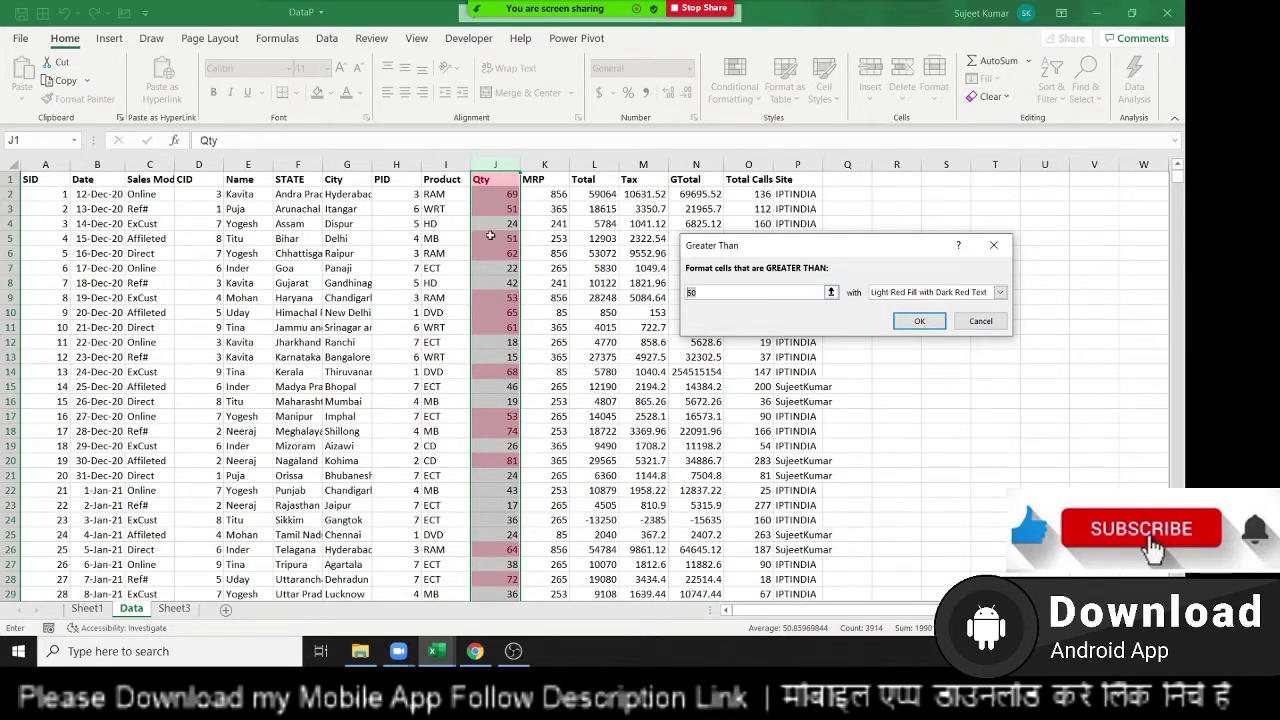
left_click(940, 295)
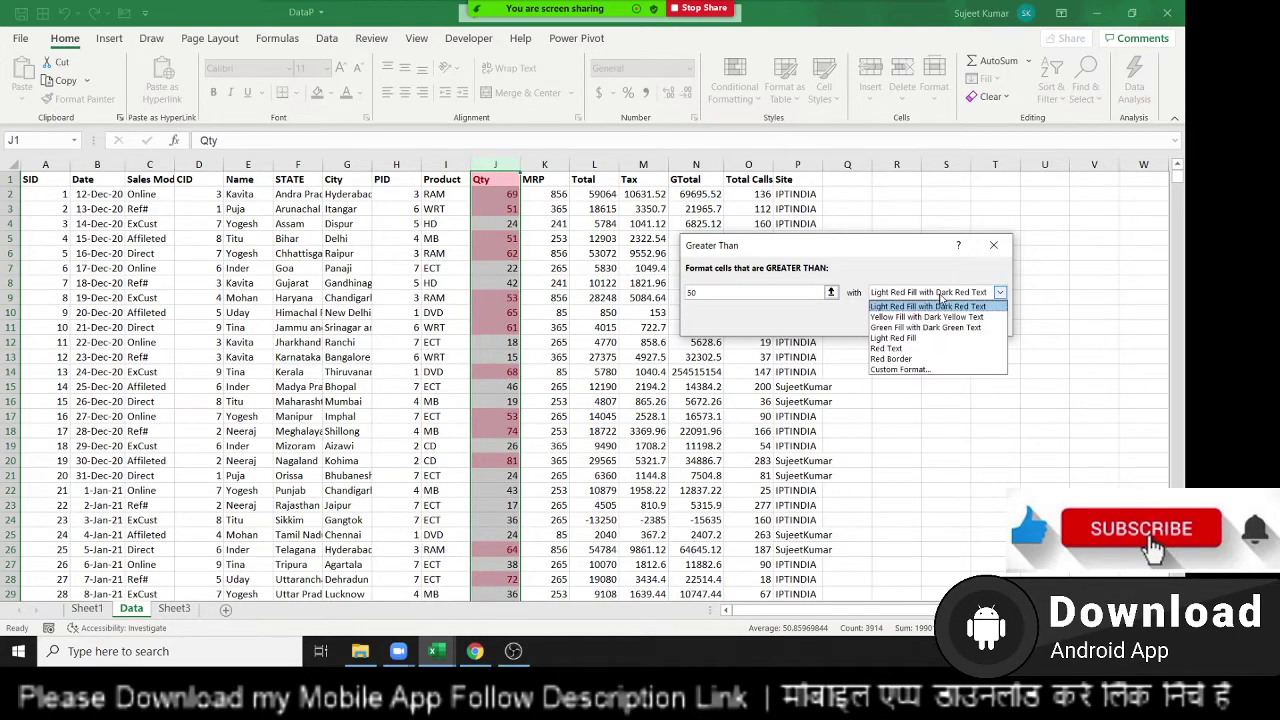
left_click(940, 316)
left_click(940, 295)
left_click(936, 329)
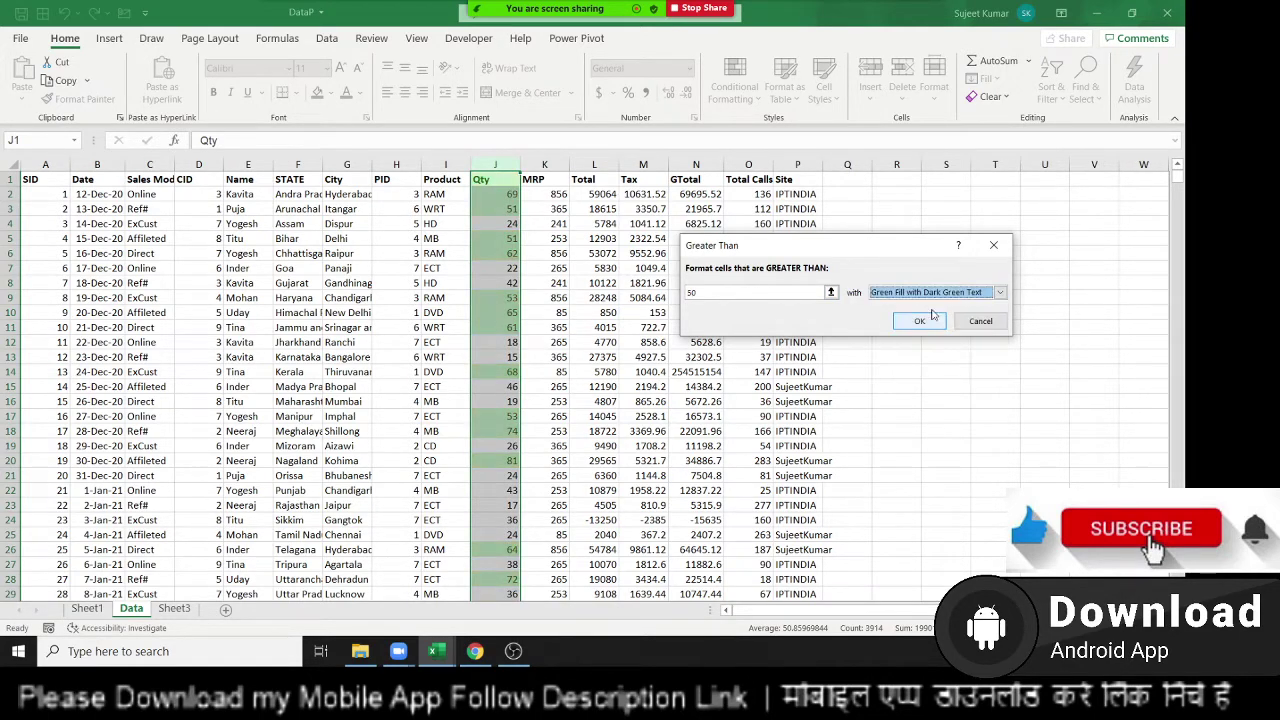
left_click(930, 296)
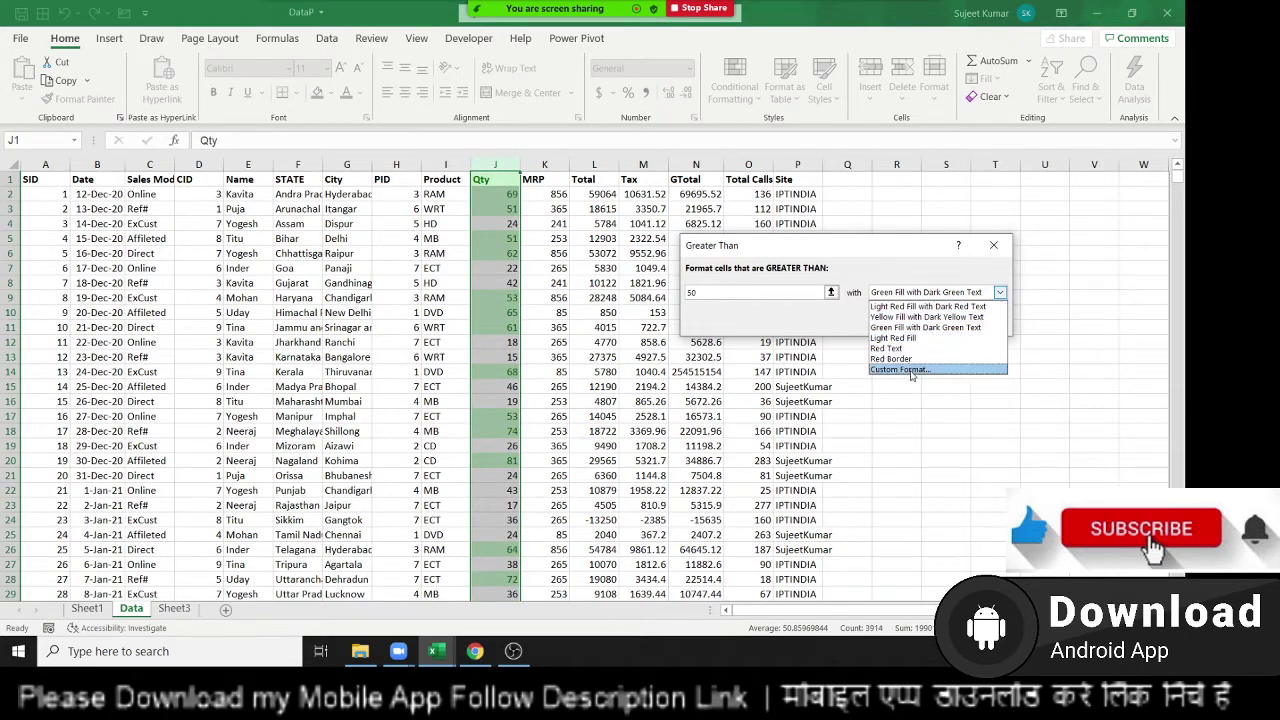
Swap the preset for a custom light green fill and confirm the Greater Than 50 rule.
left_click(911, 371)
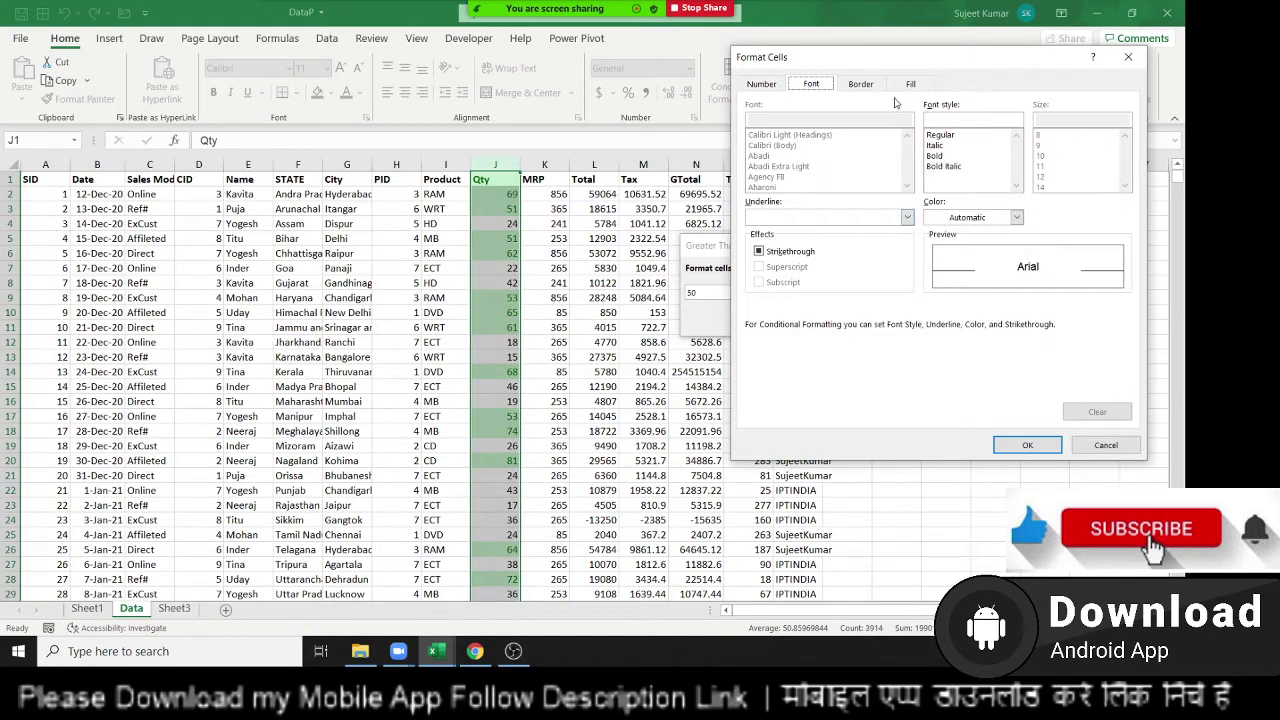
left_click(768, 85)
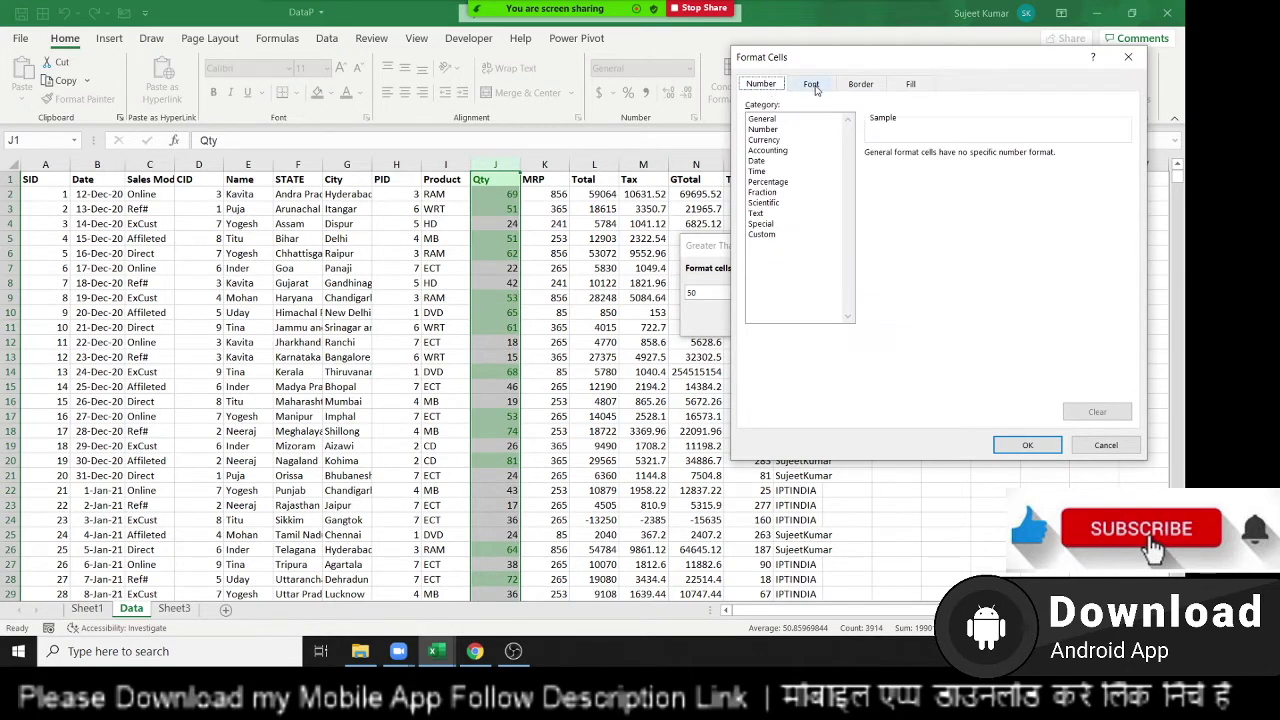
left_click(816, 89)
left_click(868, 90)
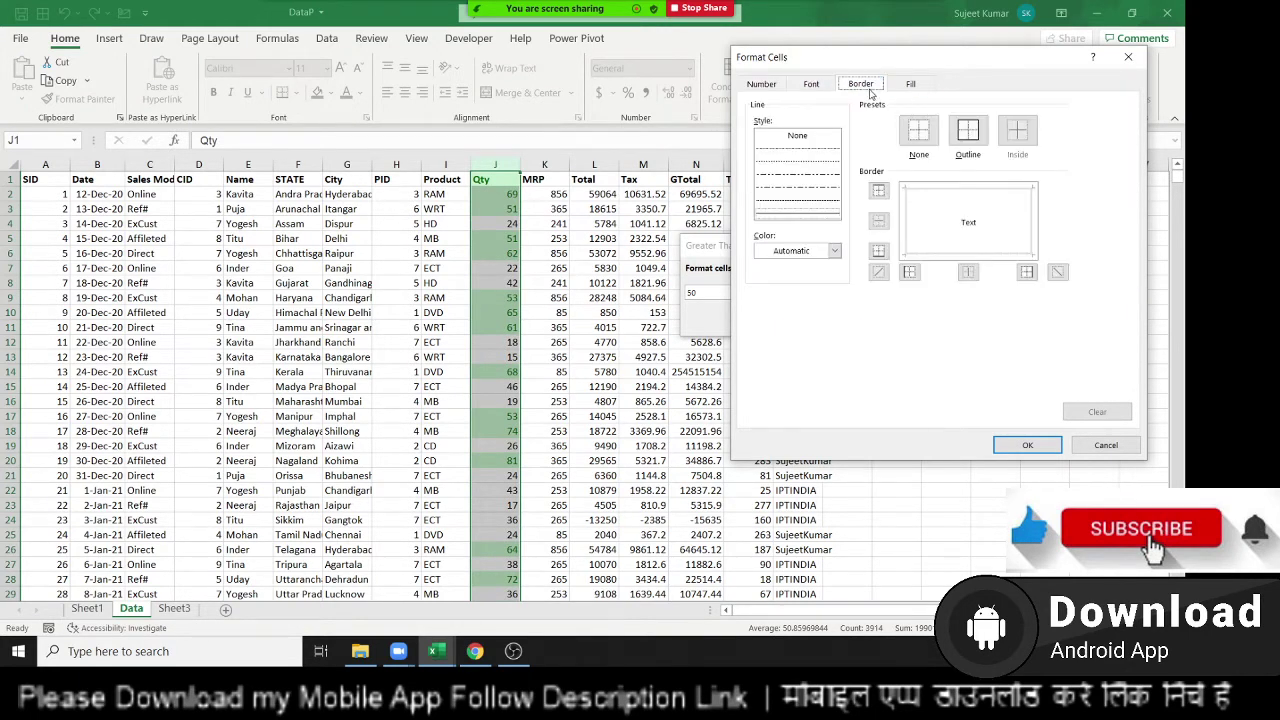
left_click(911, 88)
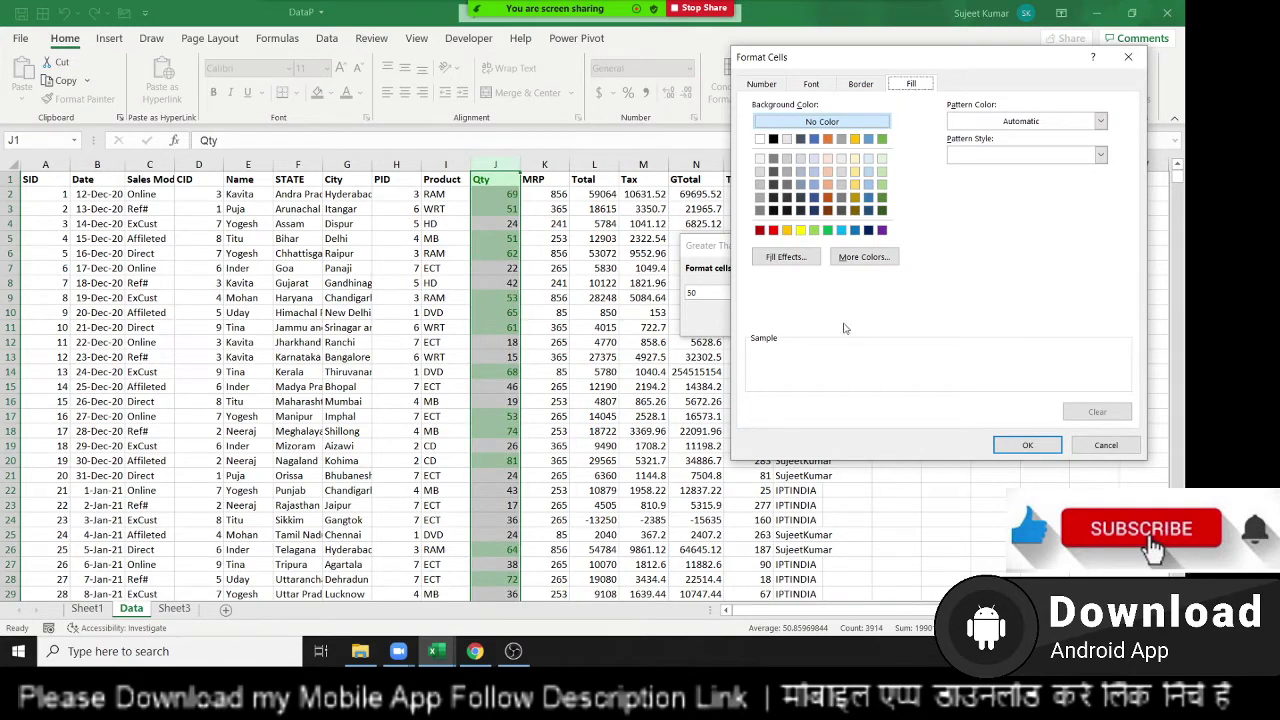
left_click(815, 231)
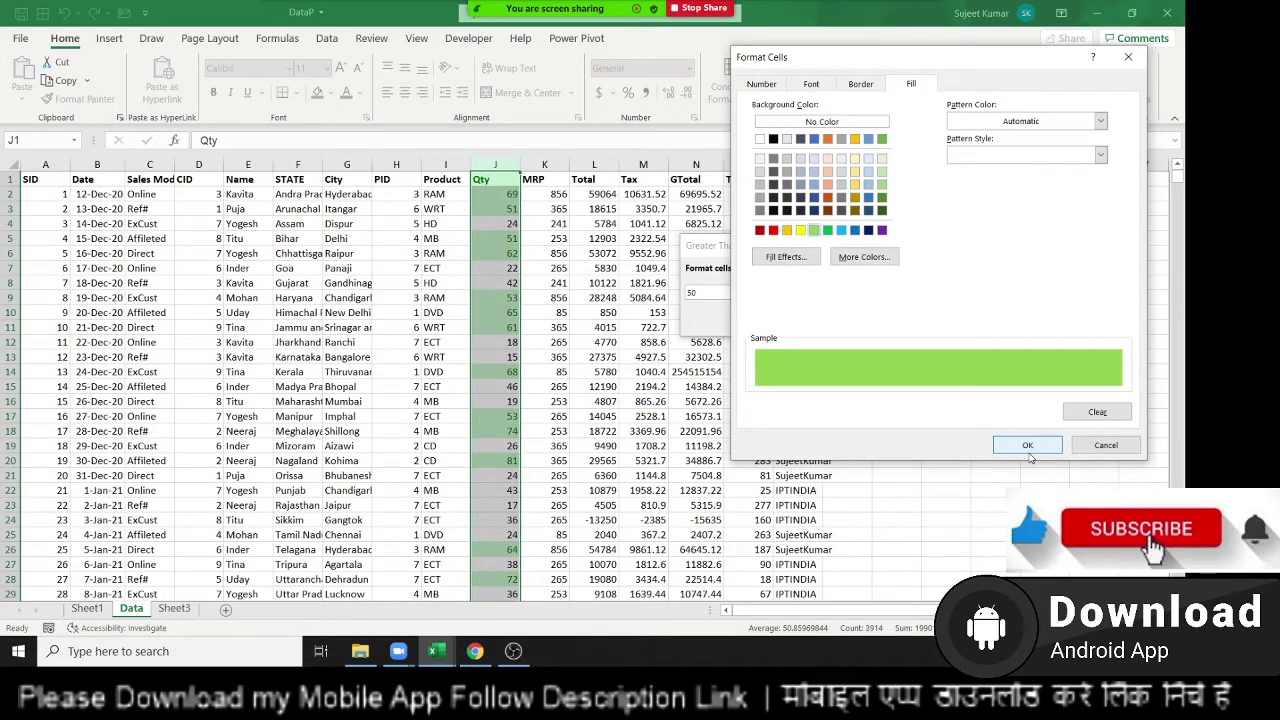
left_click(1029, 453)
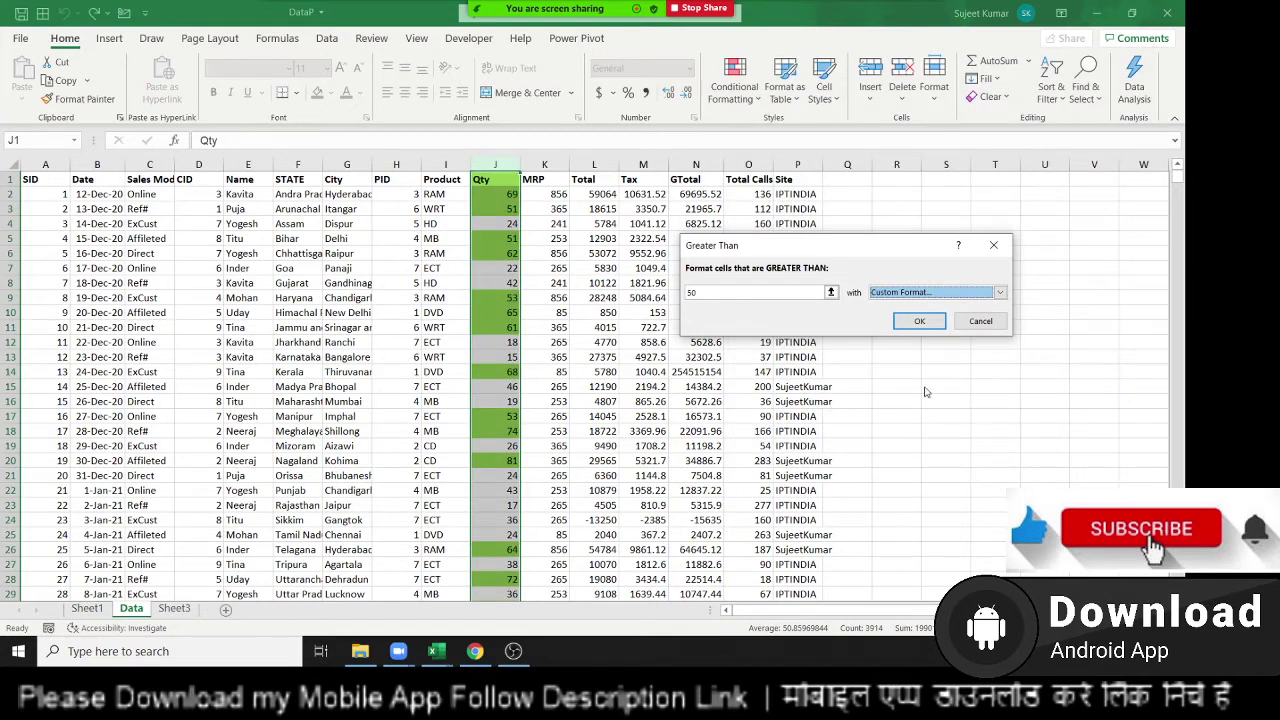
left_click(918, 328)
Change J14 from 68 to 14, removing its green highlight.
left_click(495, 283)
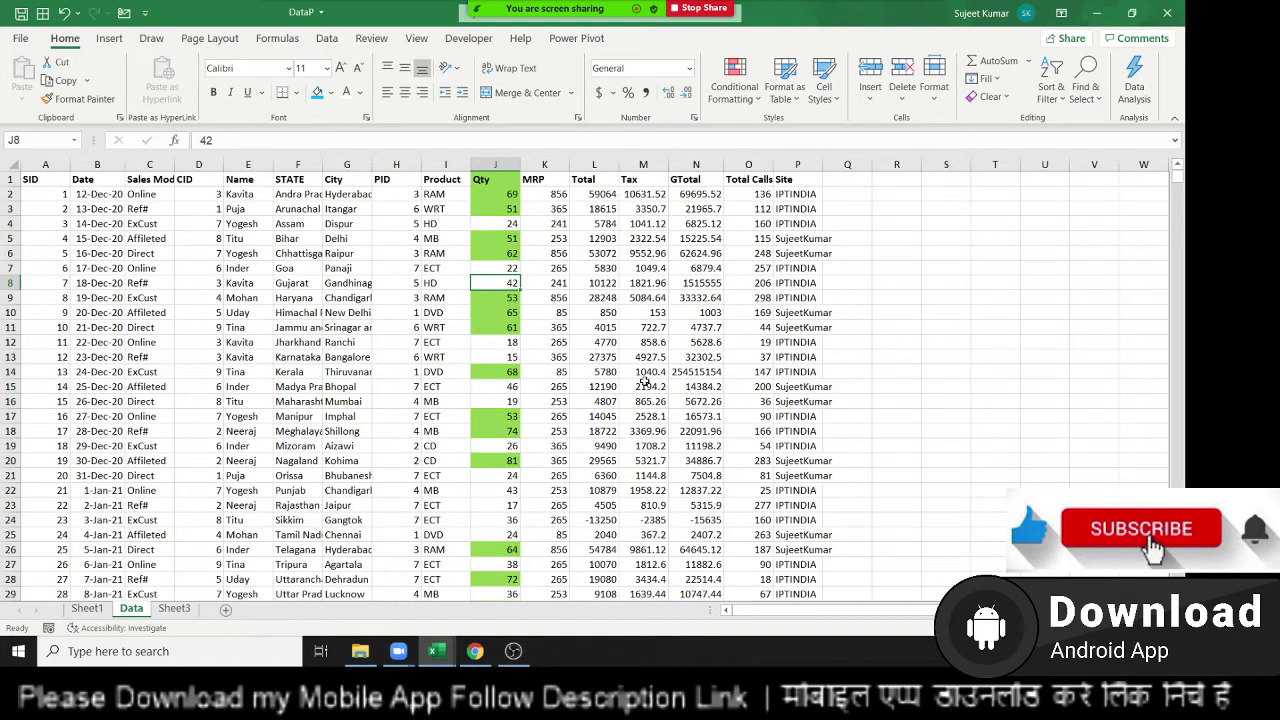
left_click(489, 372)
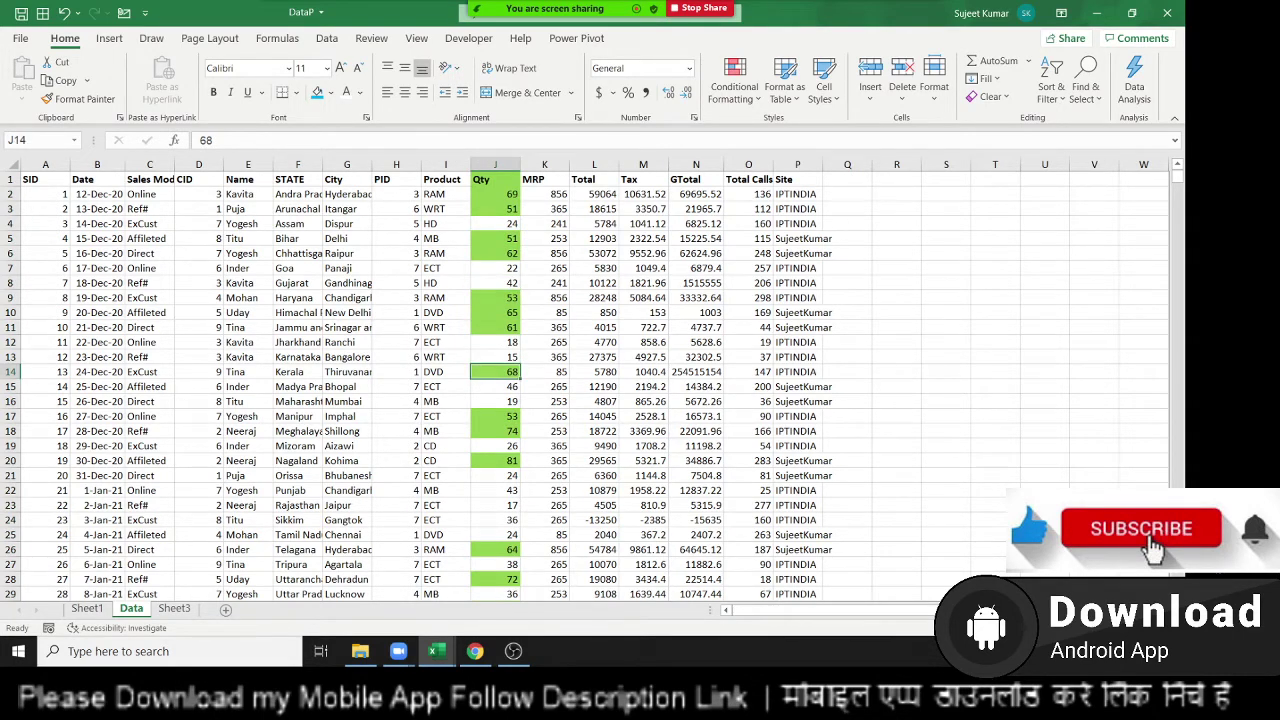
type("14")
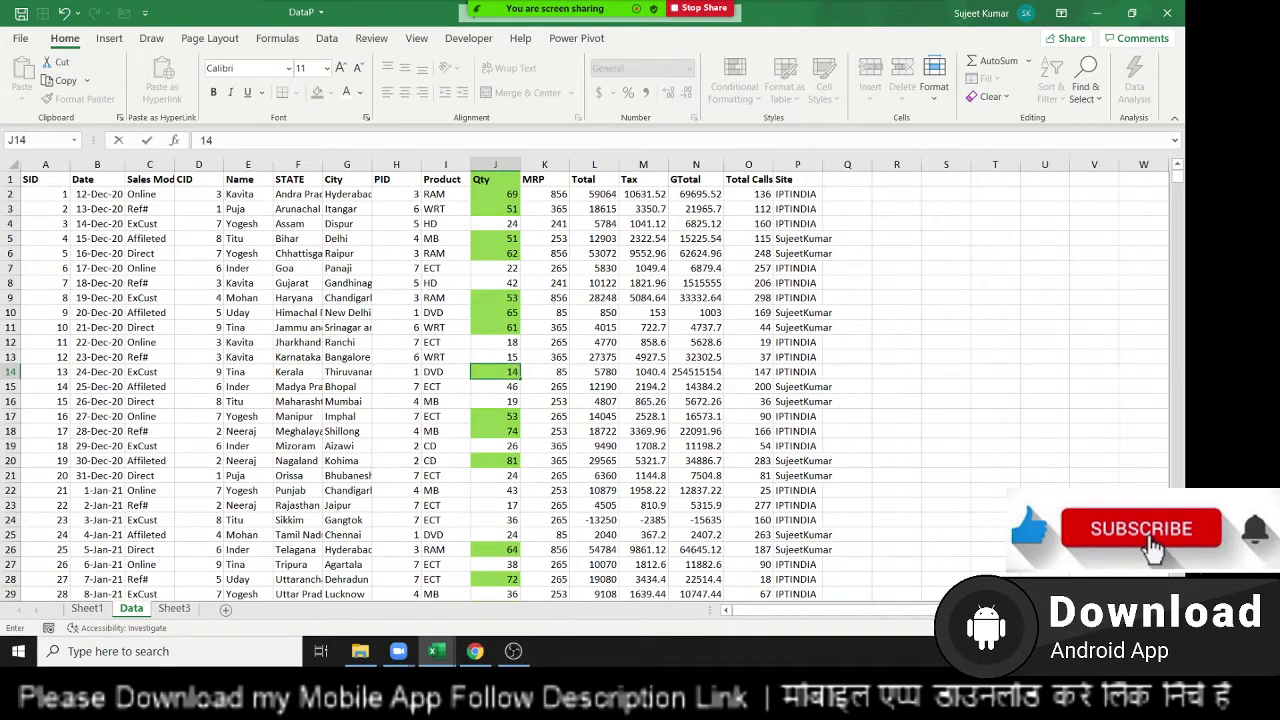
key("Return")
left_click(495, 371)
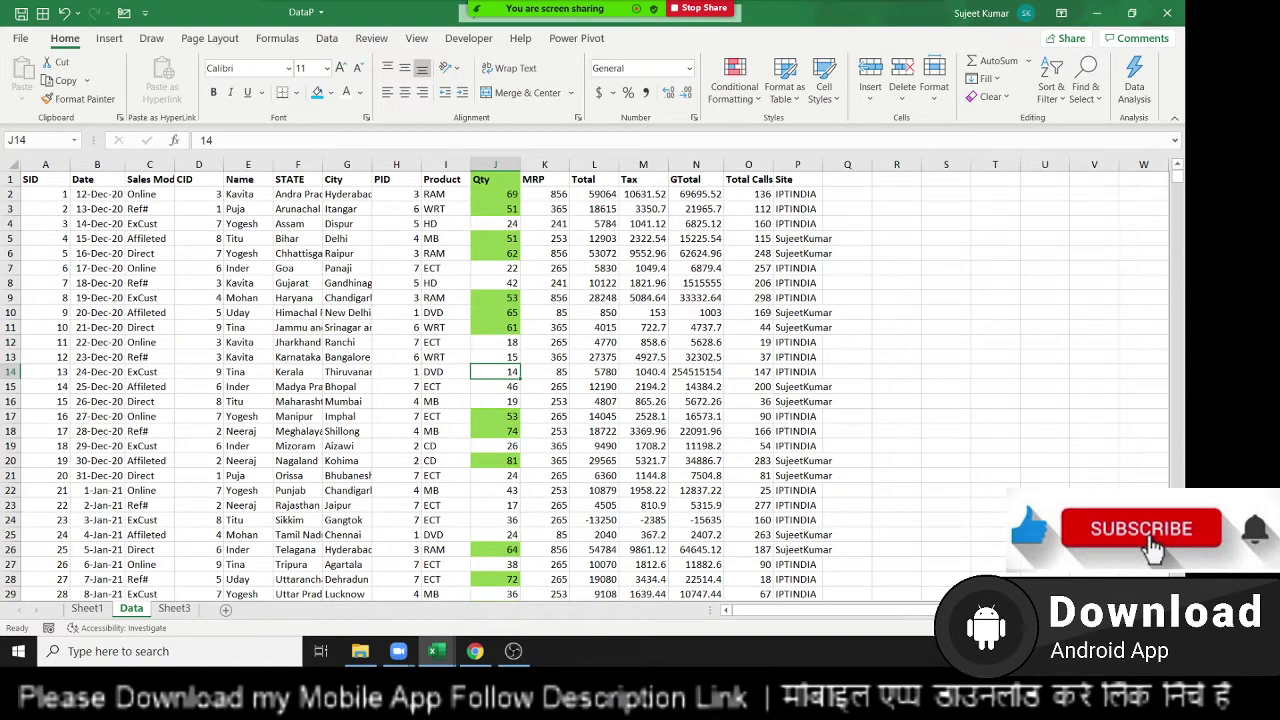
Change J23 from 17 to 71 so it turns green, then reselect column J.
left_click(499, 503)
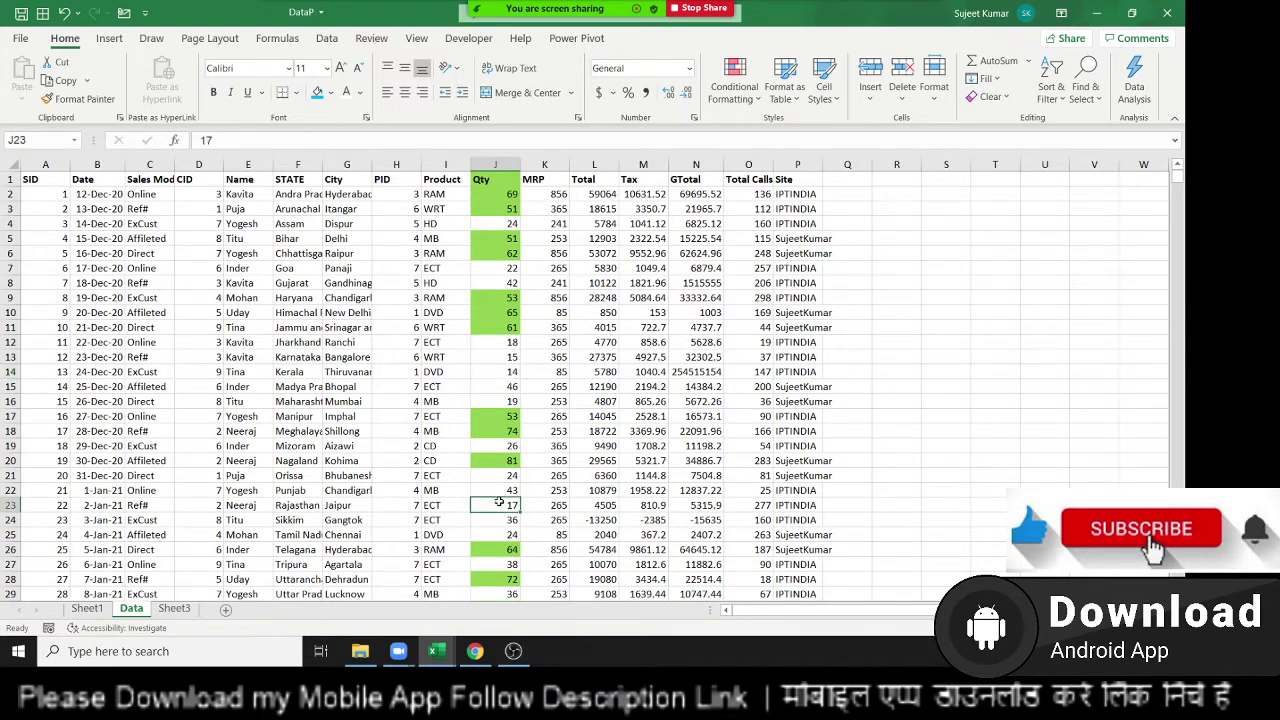
type("71")
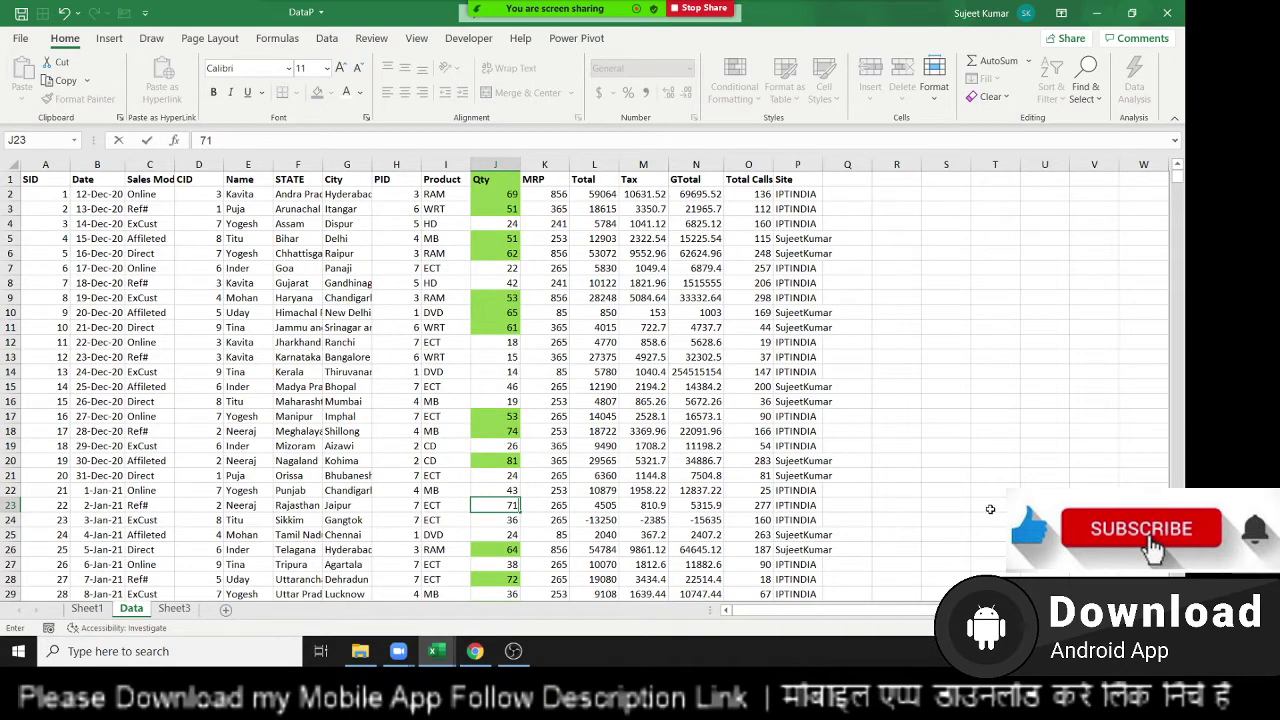
key("Return")
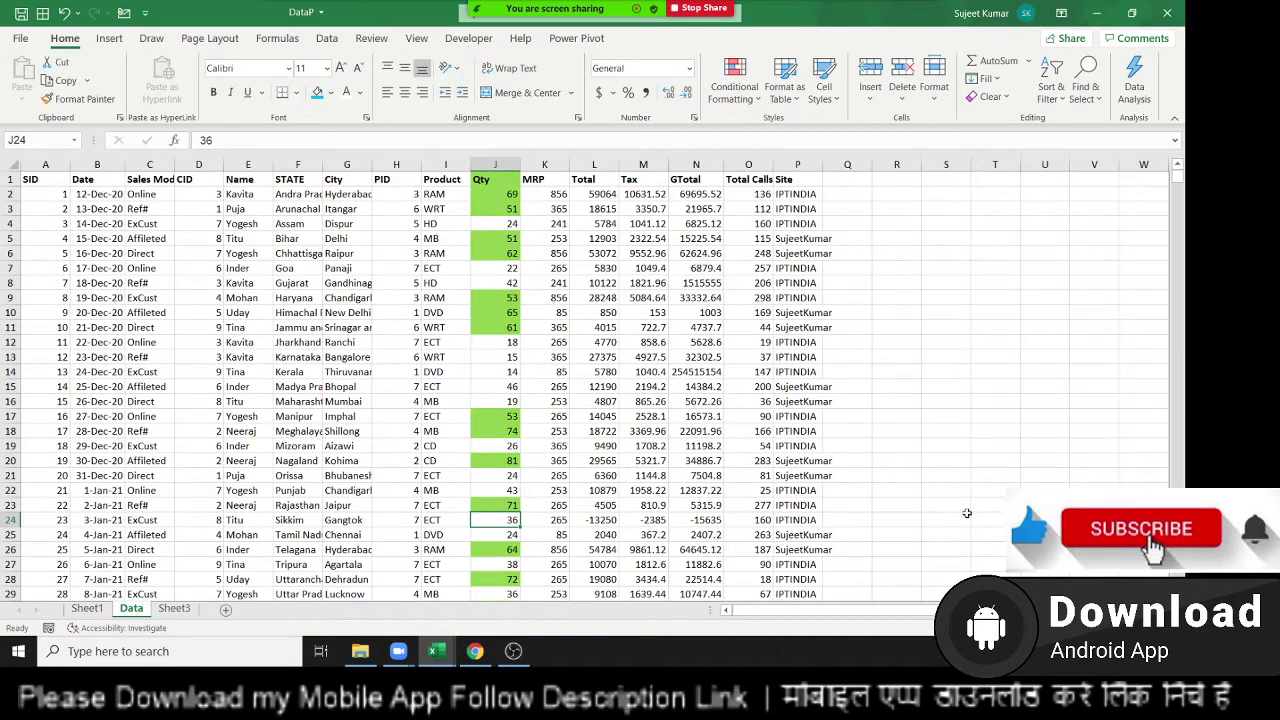
left_click(490, 162)
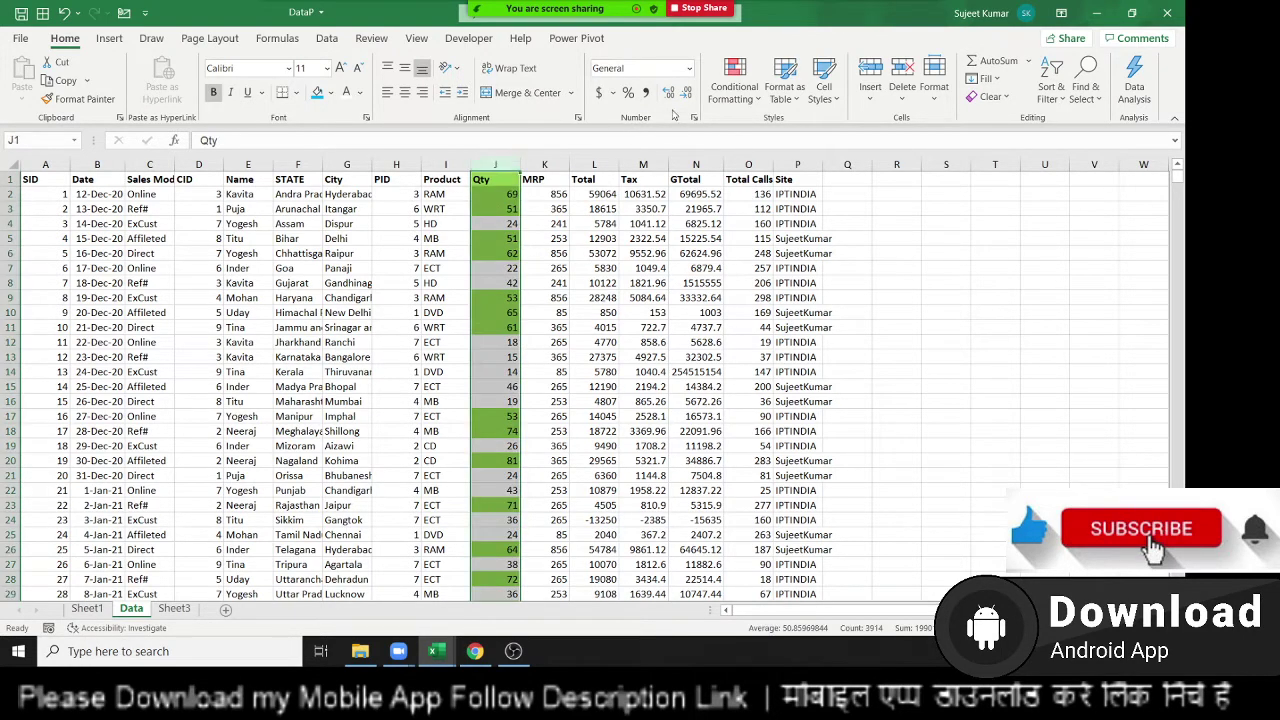
Clear the rules from the selected Qty column and reopen Highlight Cells Rules.
left_click(734, 85)
mouse_move(764, 335)
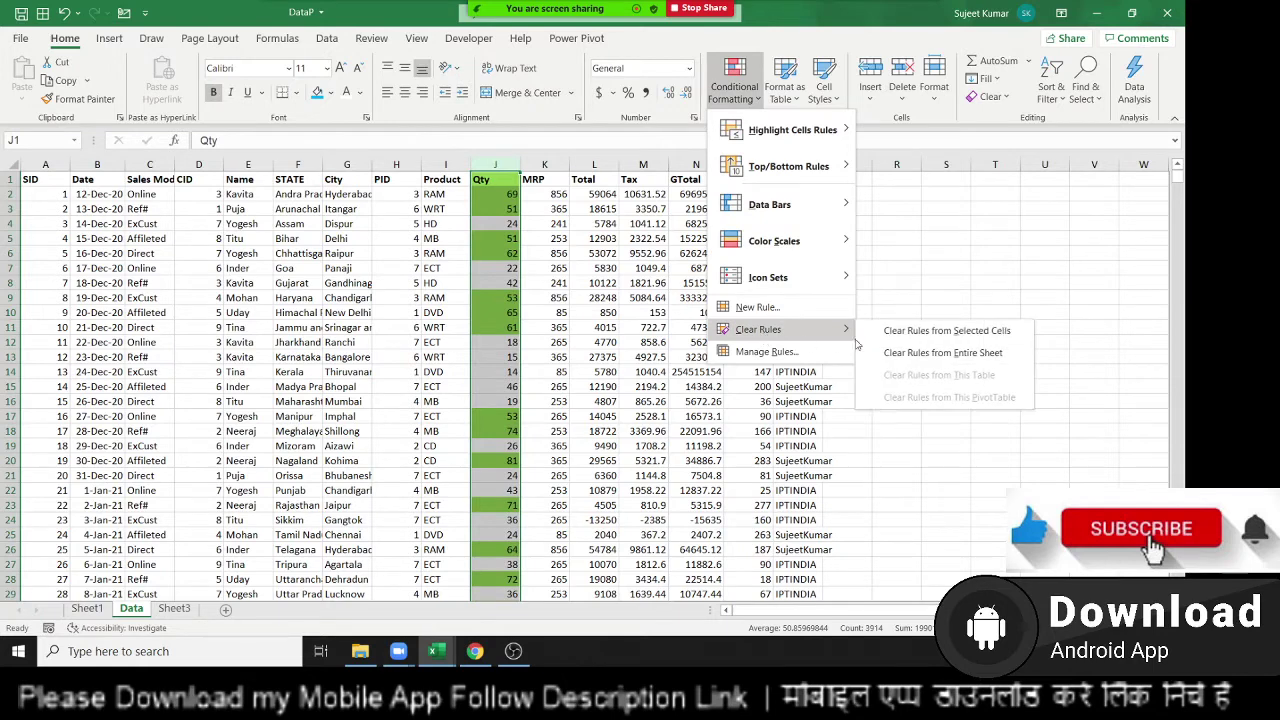
left_click(941, 335)
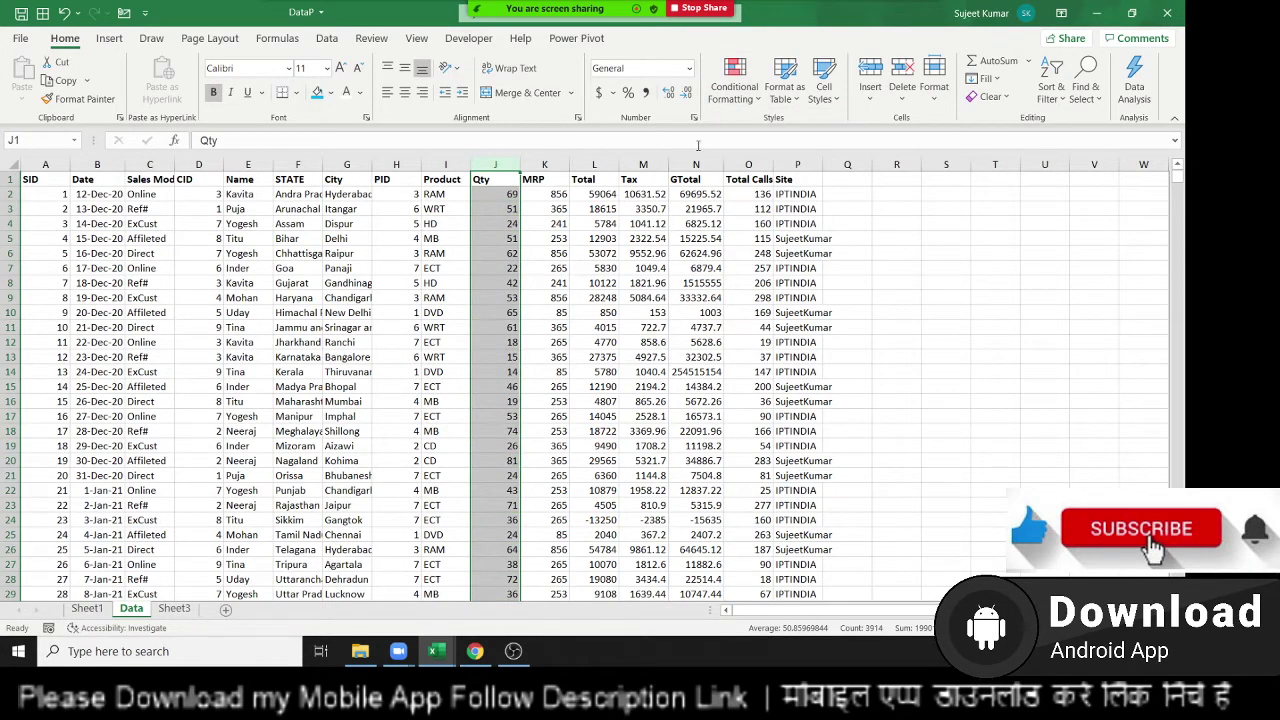
left_click(724, 100)
mouse_move(741, 139)
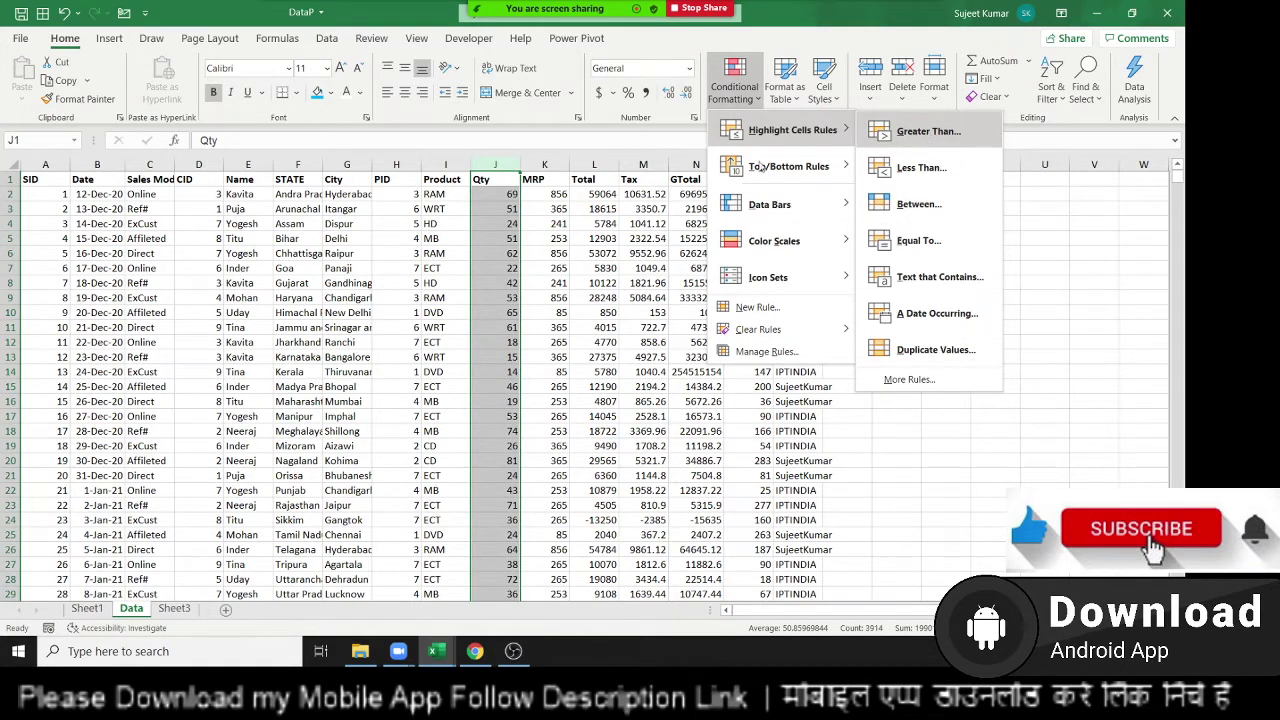
key("Escape")
key("Escape")
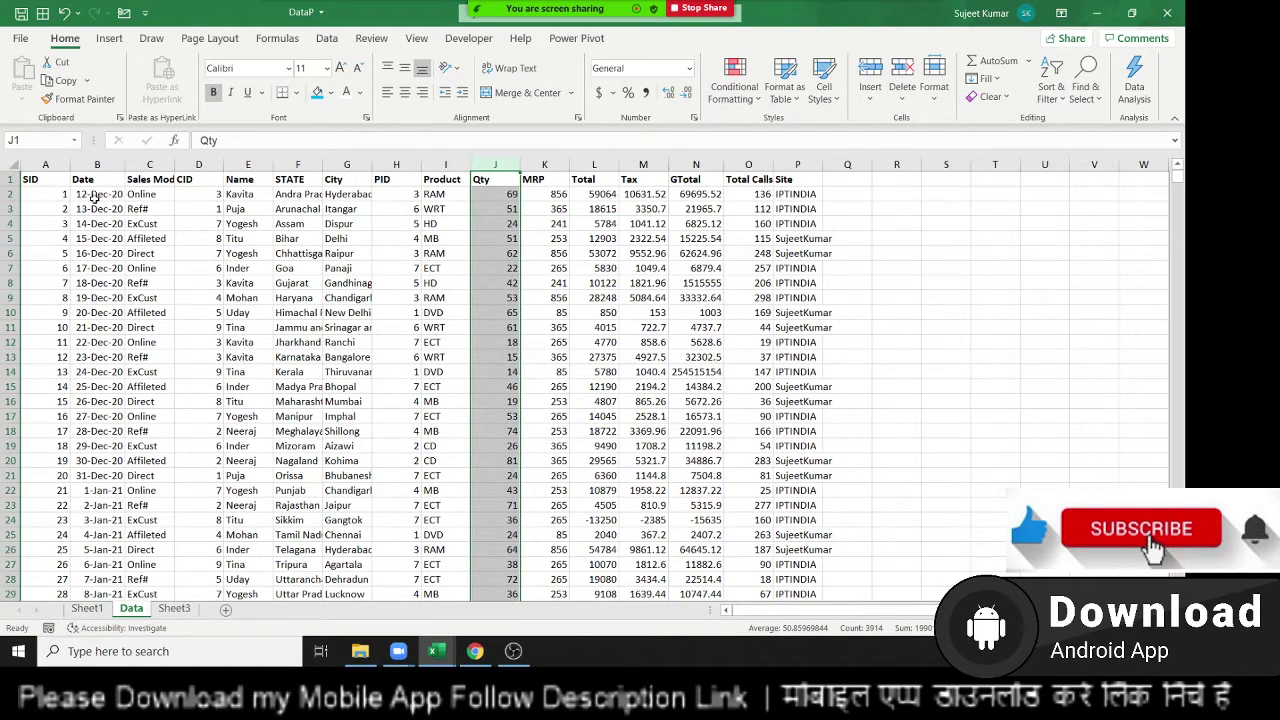
left_click(95, 199)
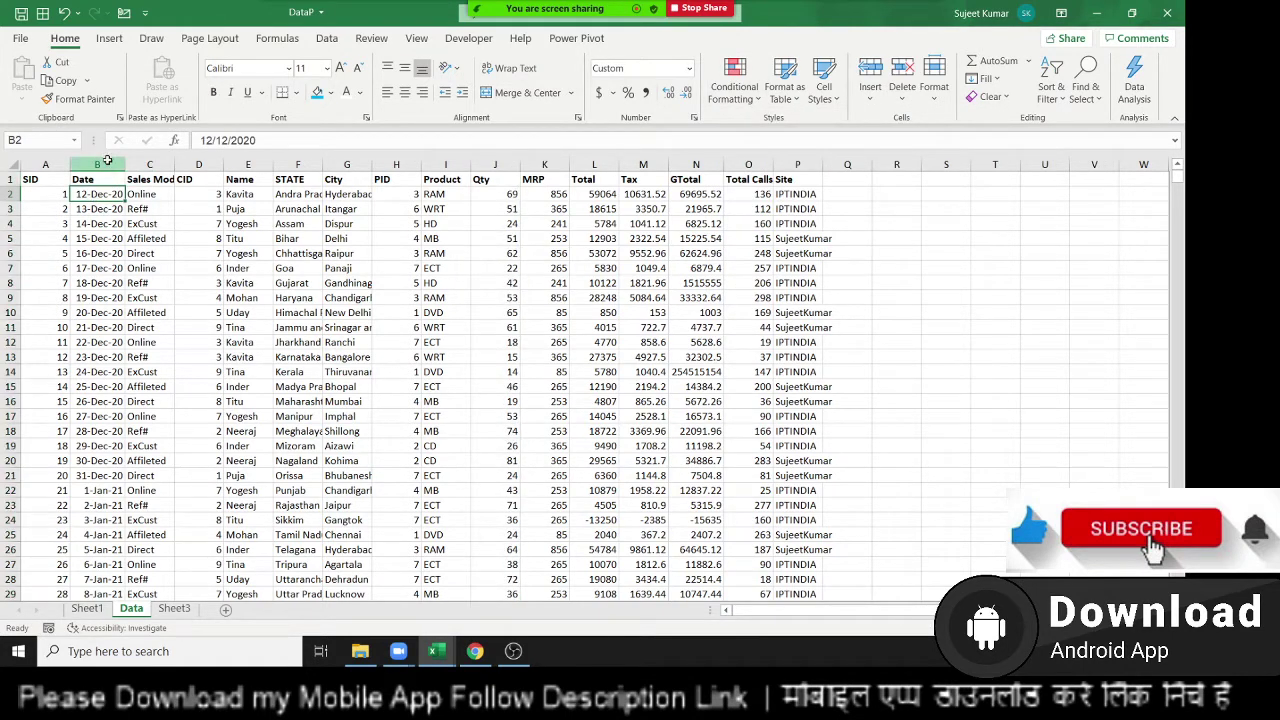
left_click(105, 163)
left_click(726, 100)
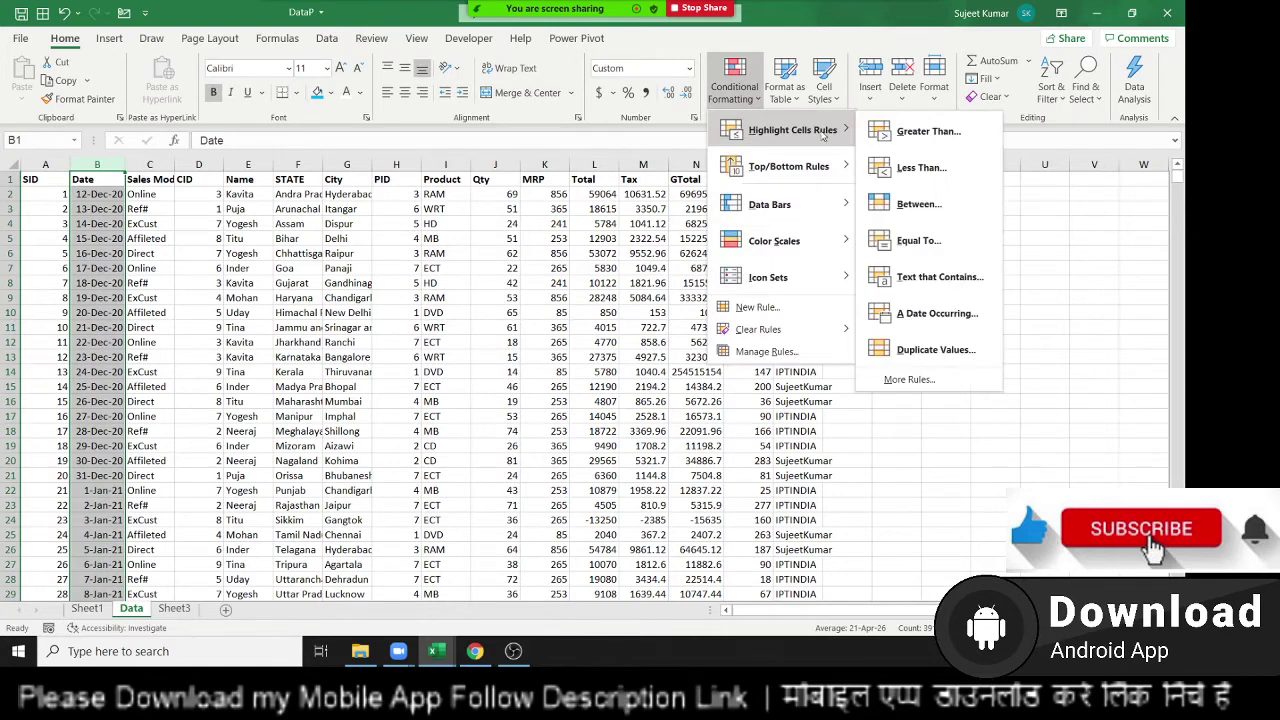
left_click(922, 136)
left_click_drag(787, 259, 572, 260)
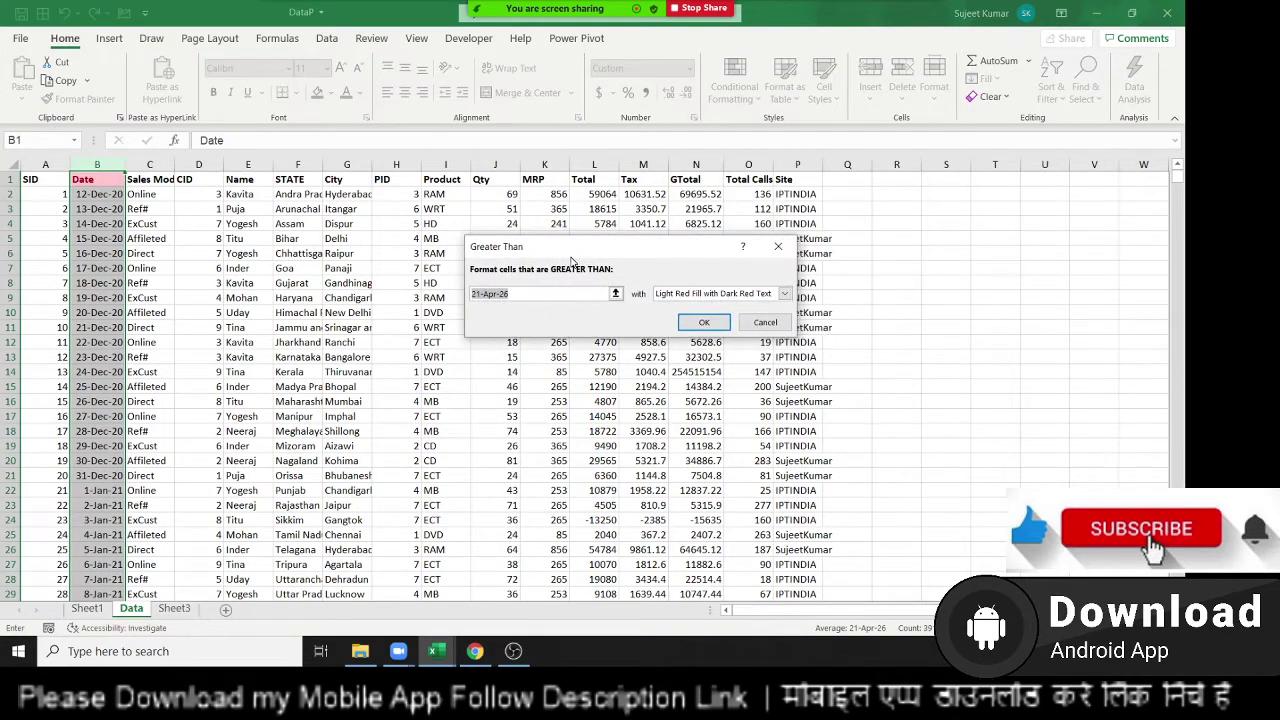
left_click(504, 292)
type("26-")
type("dec-")
type("20")
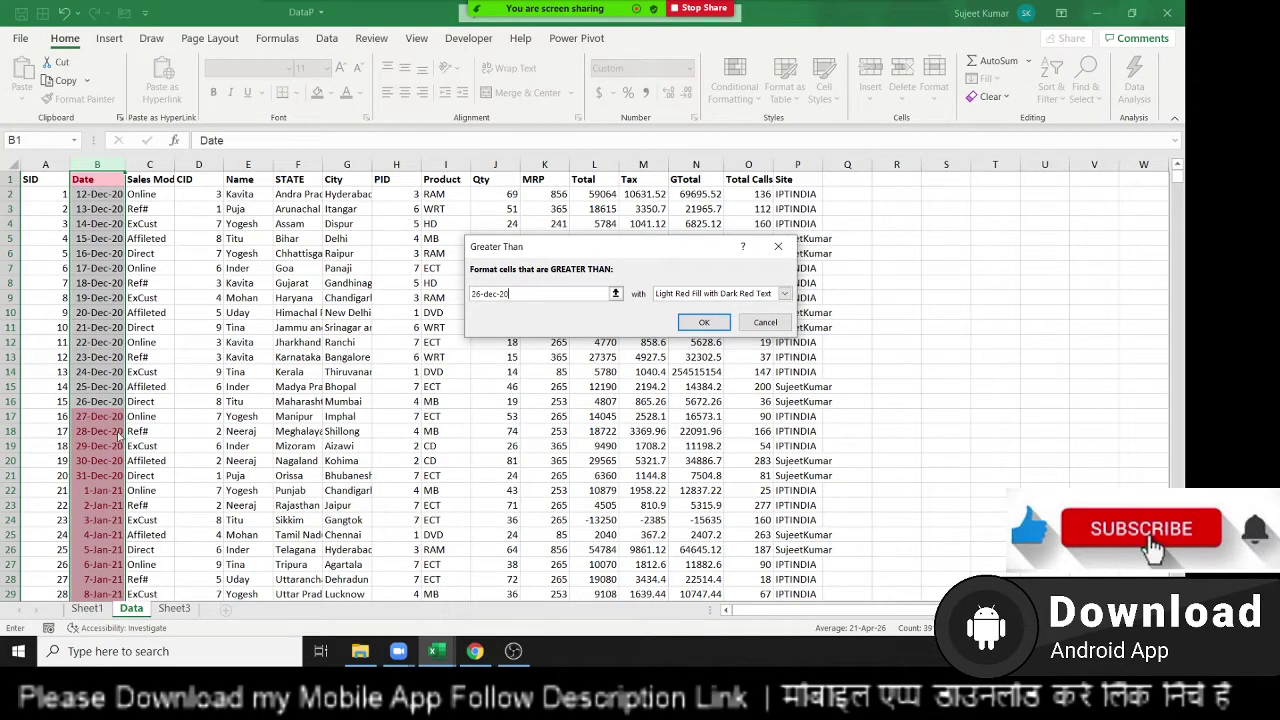
key("Escape")
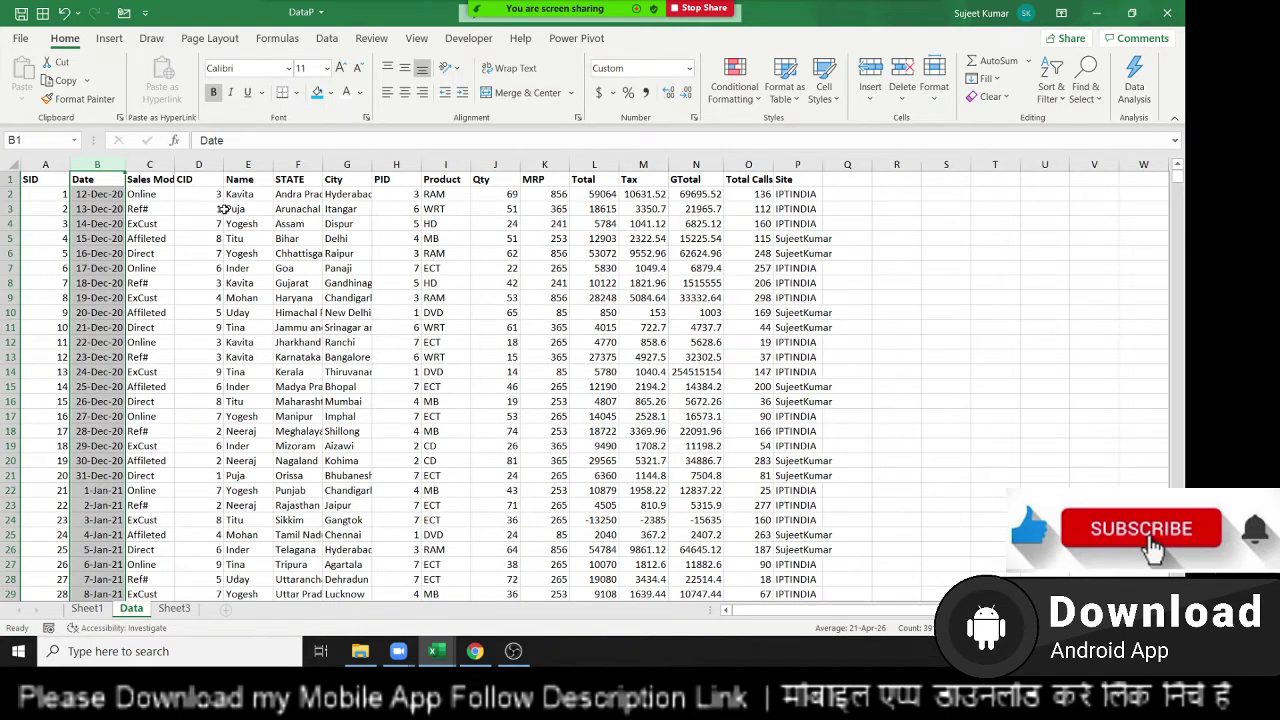
left_click(248, 164)
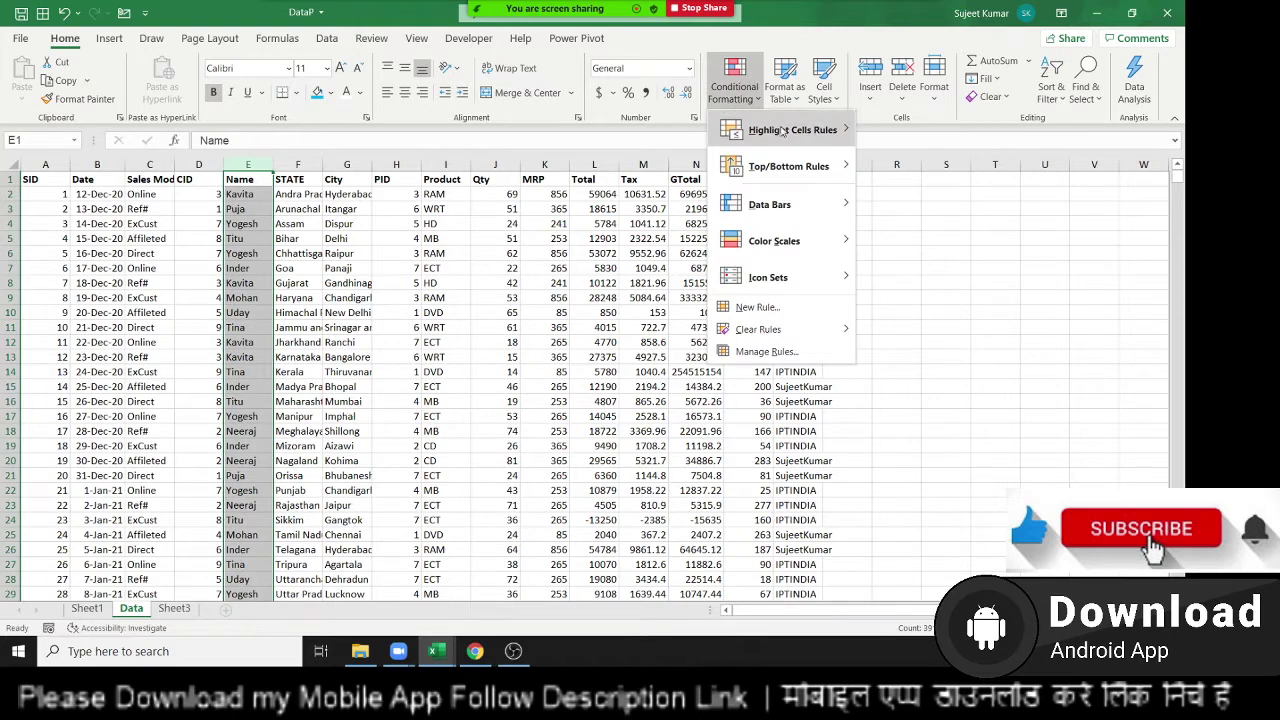
mouse_move(795, 130)
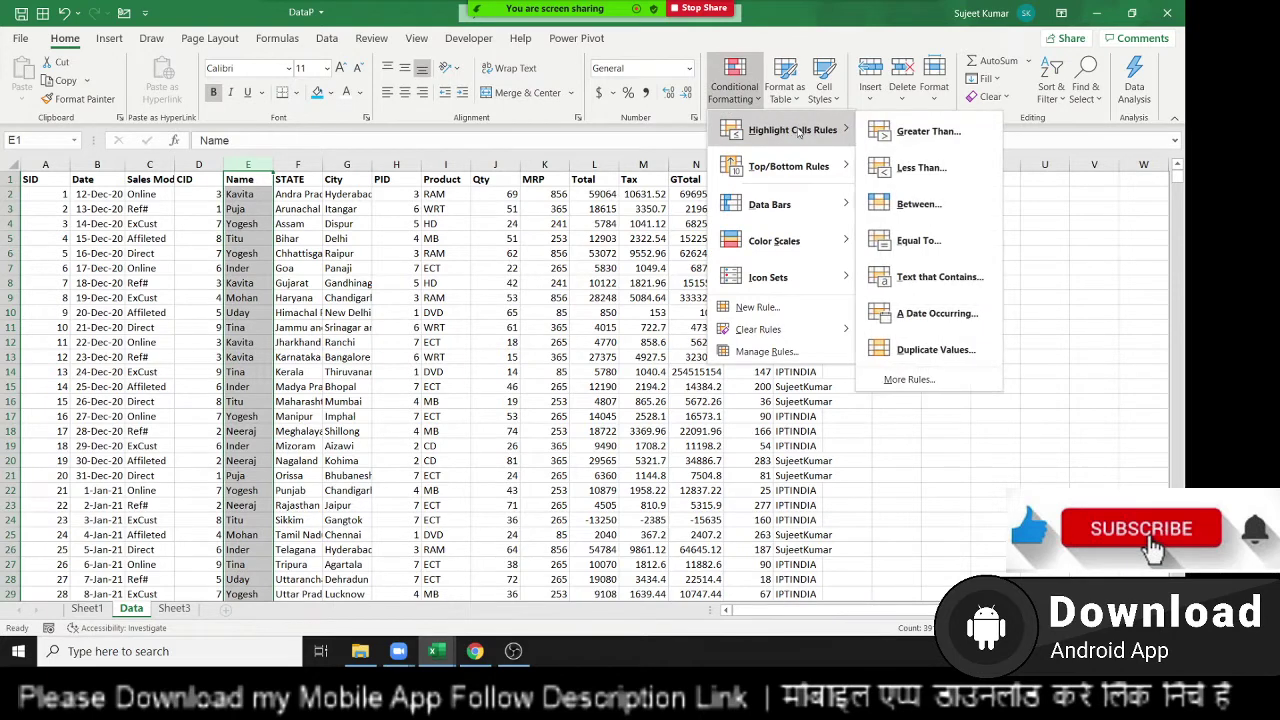
left_click(966, 242)
type("ru")
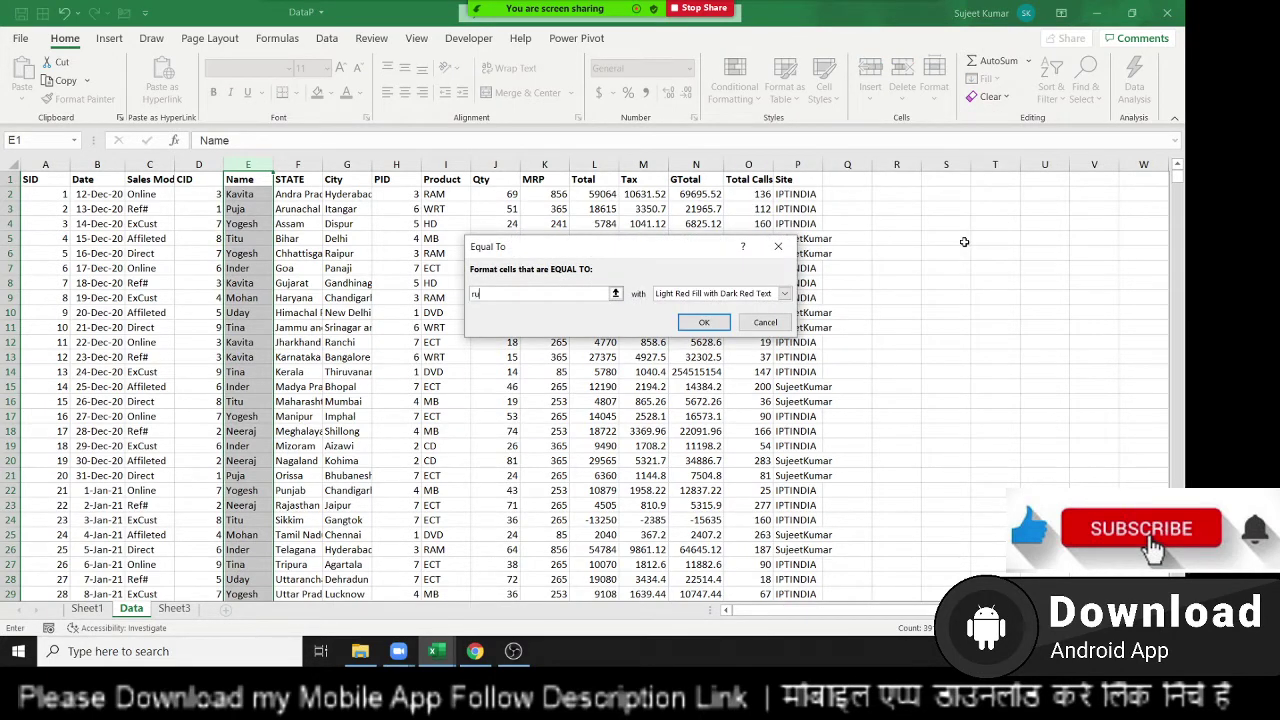
key("BackSpace")
type("Titu")
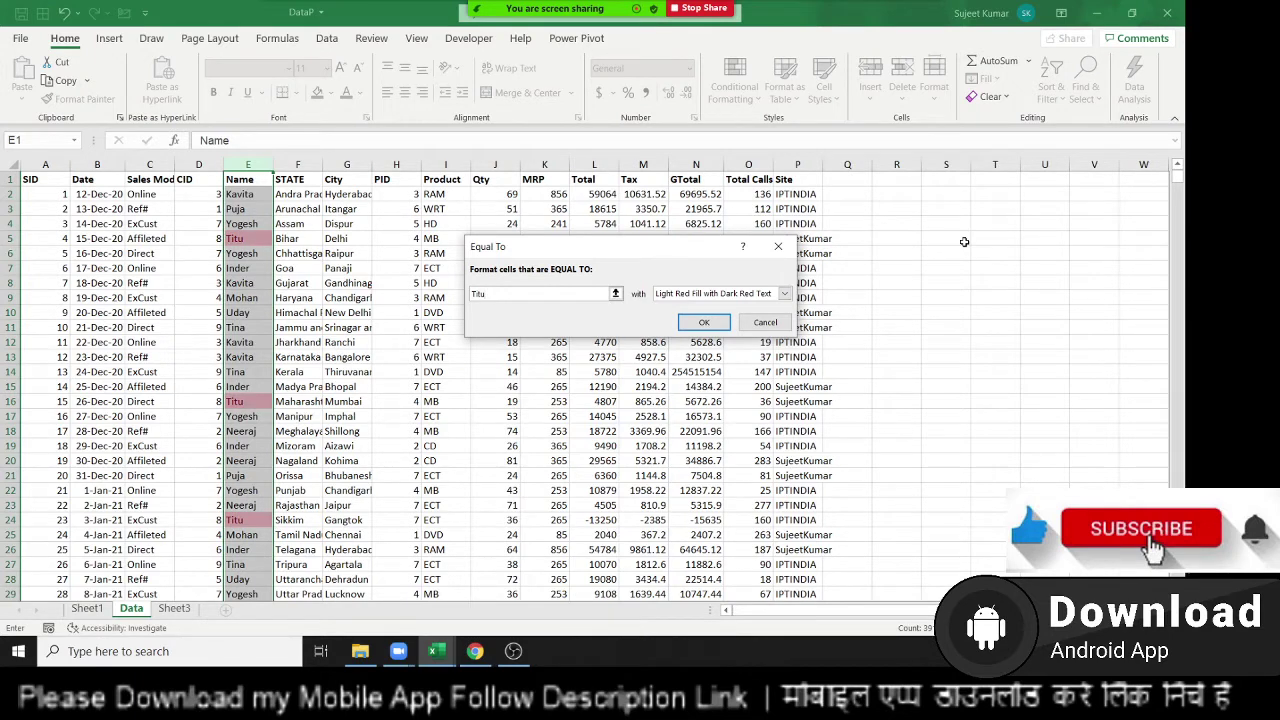
key("Escape")
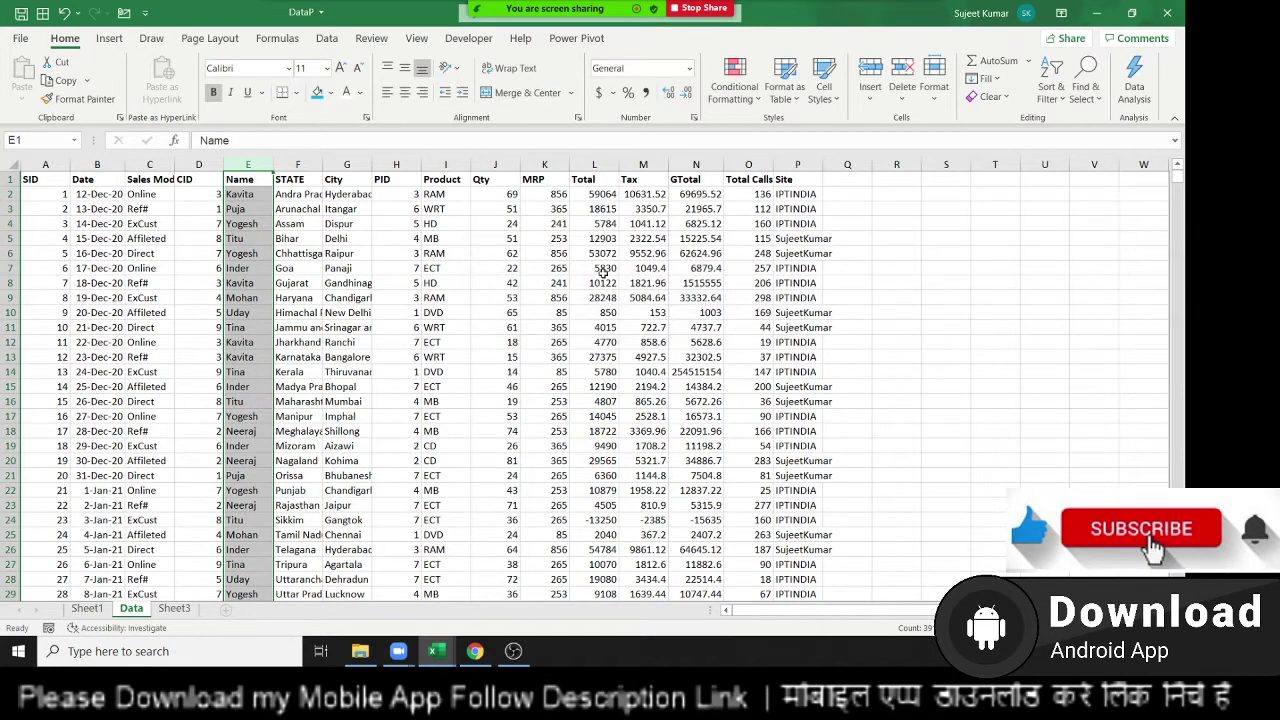
left_click(495, 164)
left_click(739, 97)
mouse_move(745, 135)
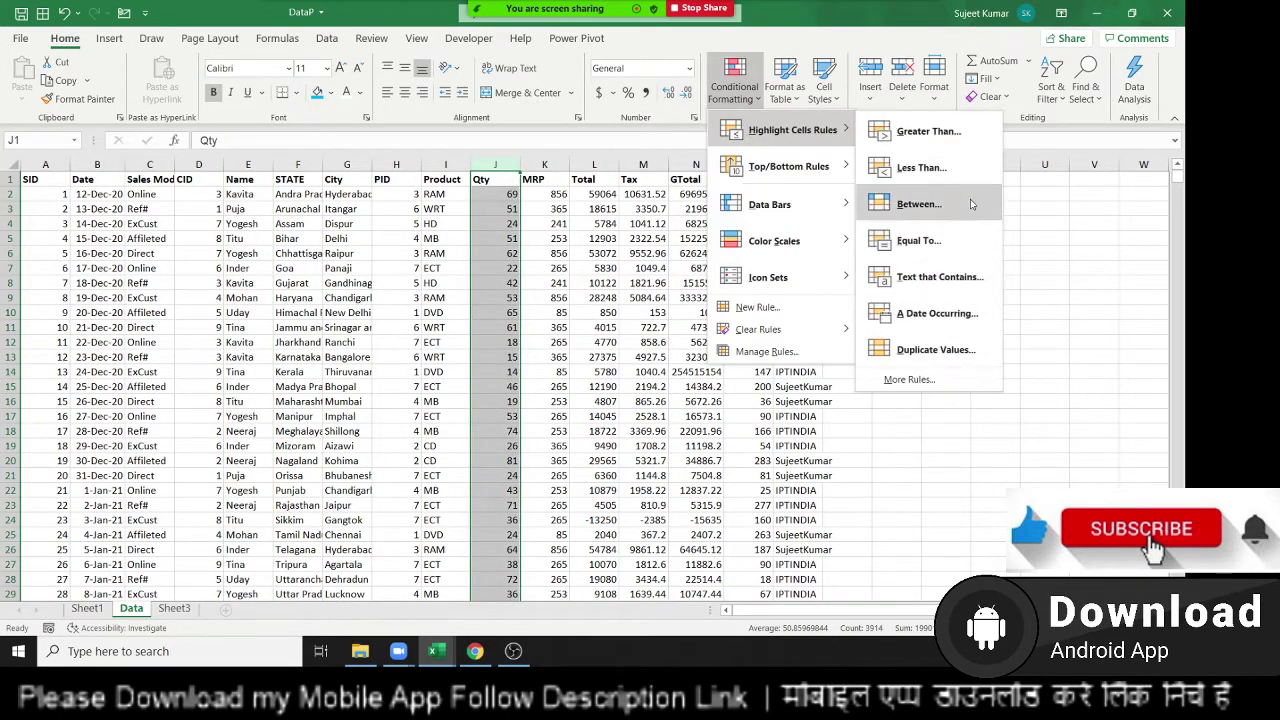
left_click(953, 233)
type("51")
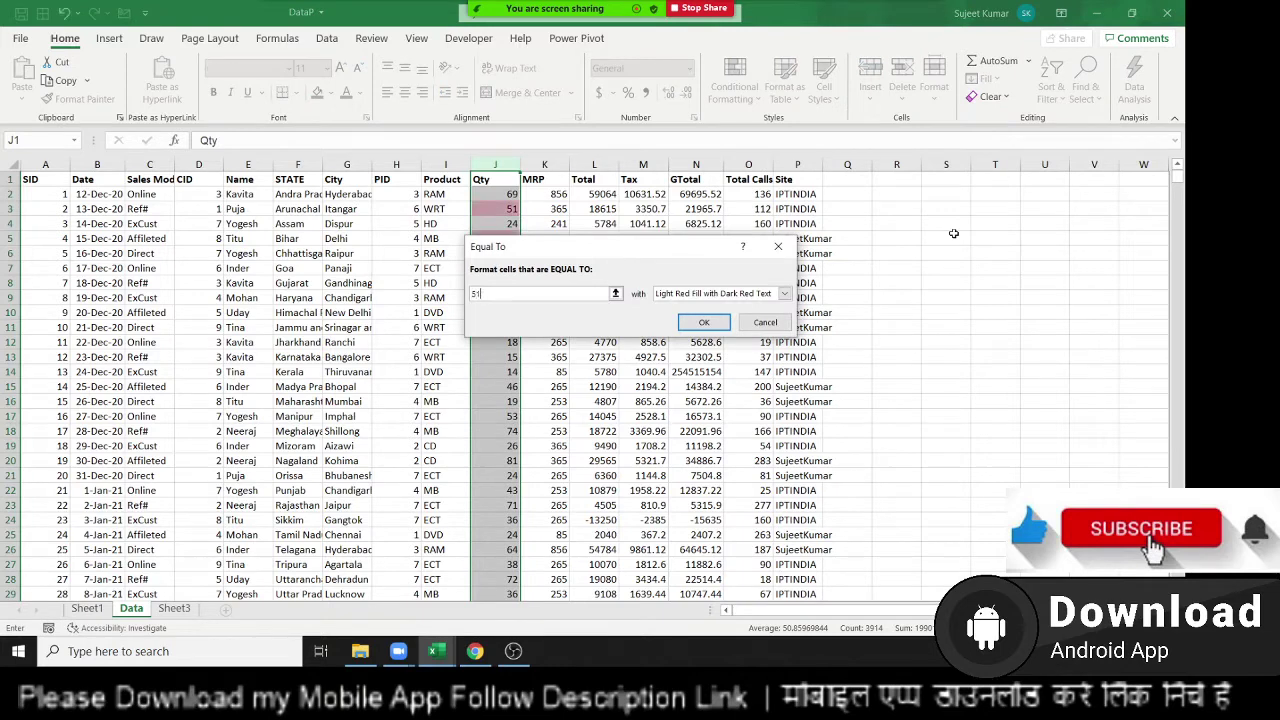
left_click_drag(548, 250, 675, 224)
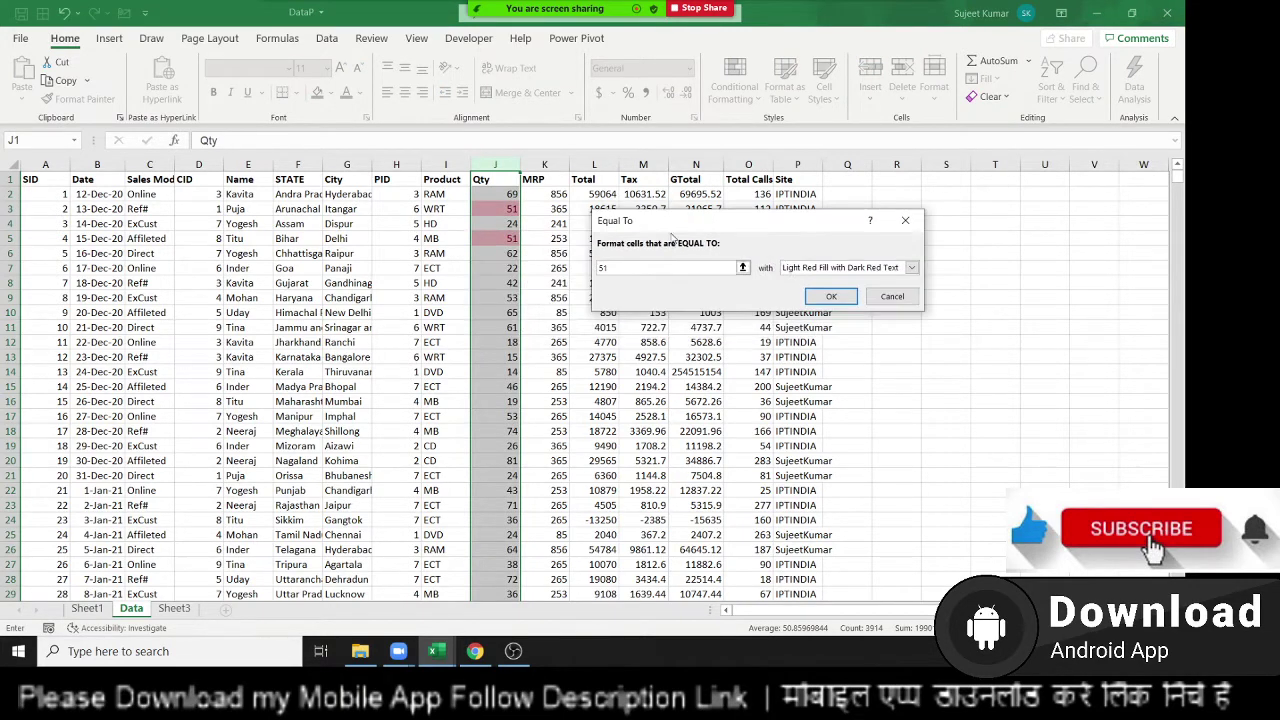
left_click(905, 220)
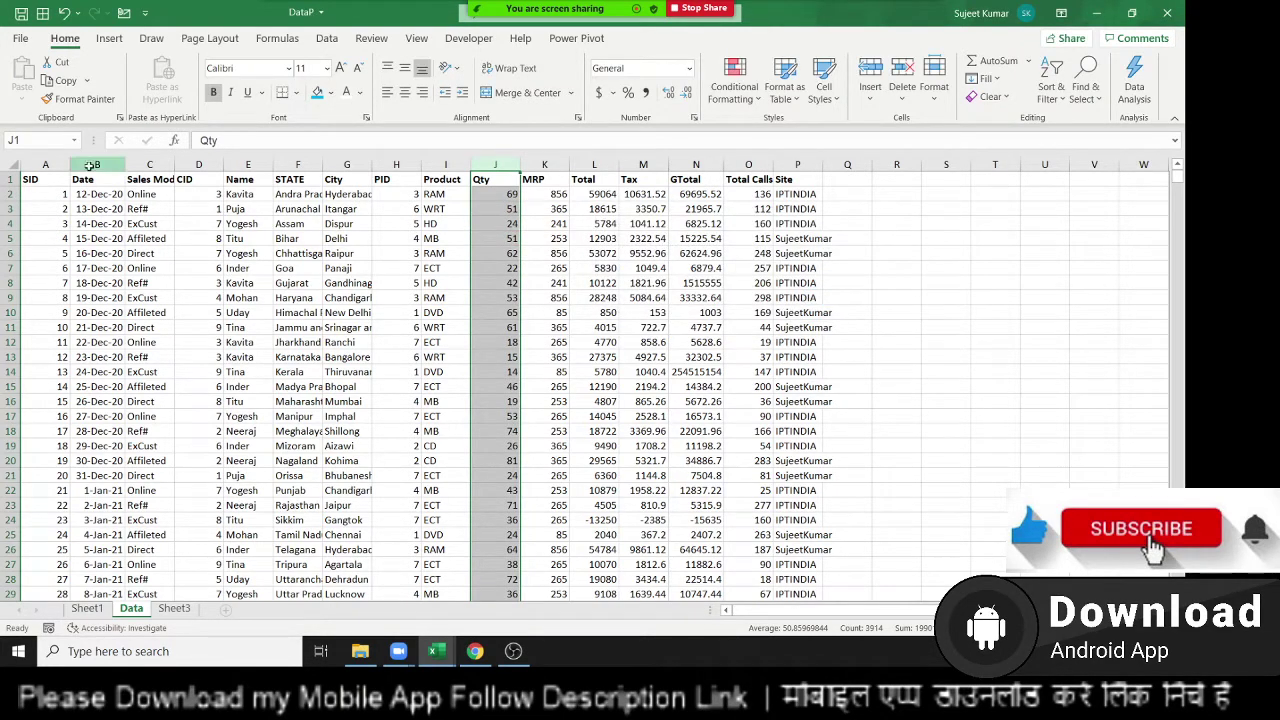
left_click(90, 164)
Try an Equal To rule with the date 1/1, then cancel it.
left_click(734, 85)
mouse_move(790, 130)
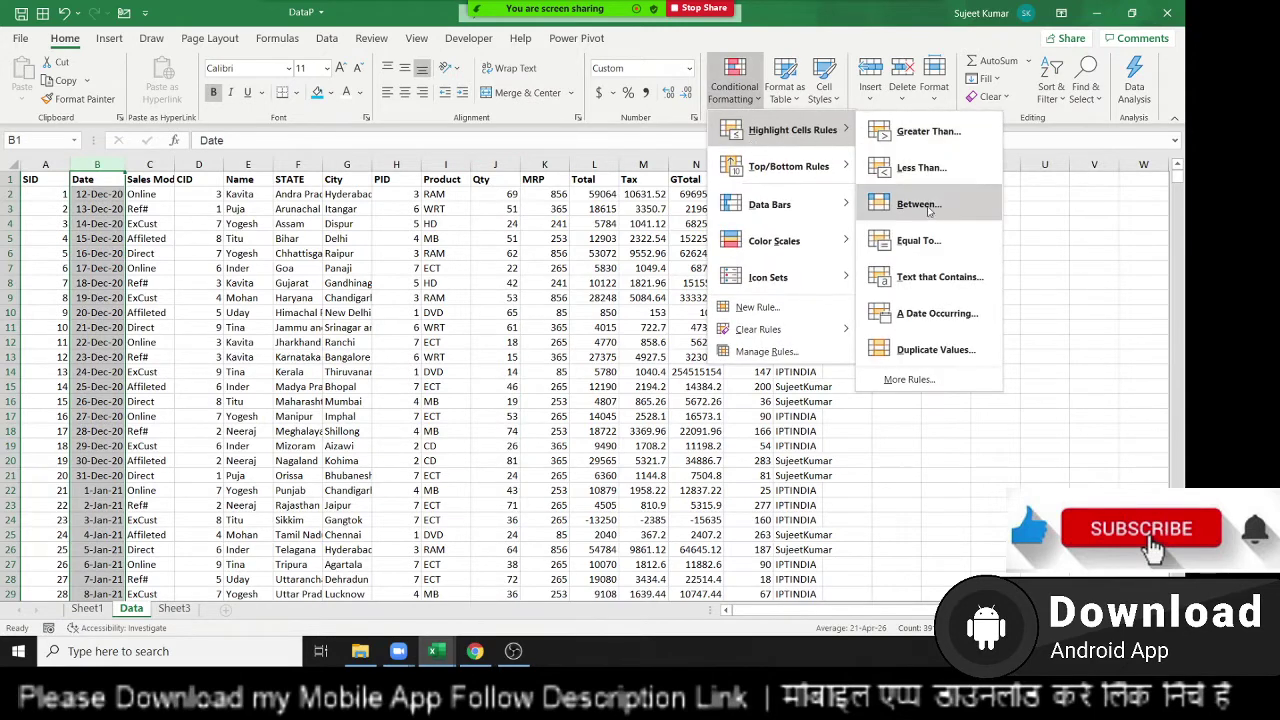
left_click(918, 241)
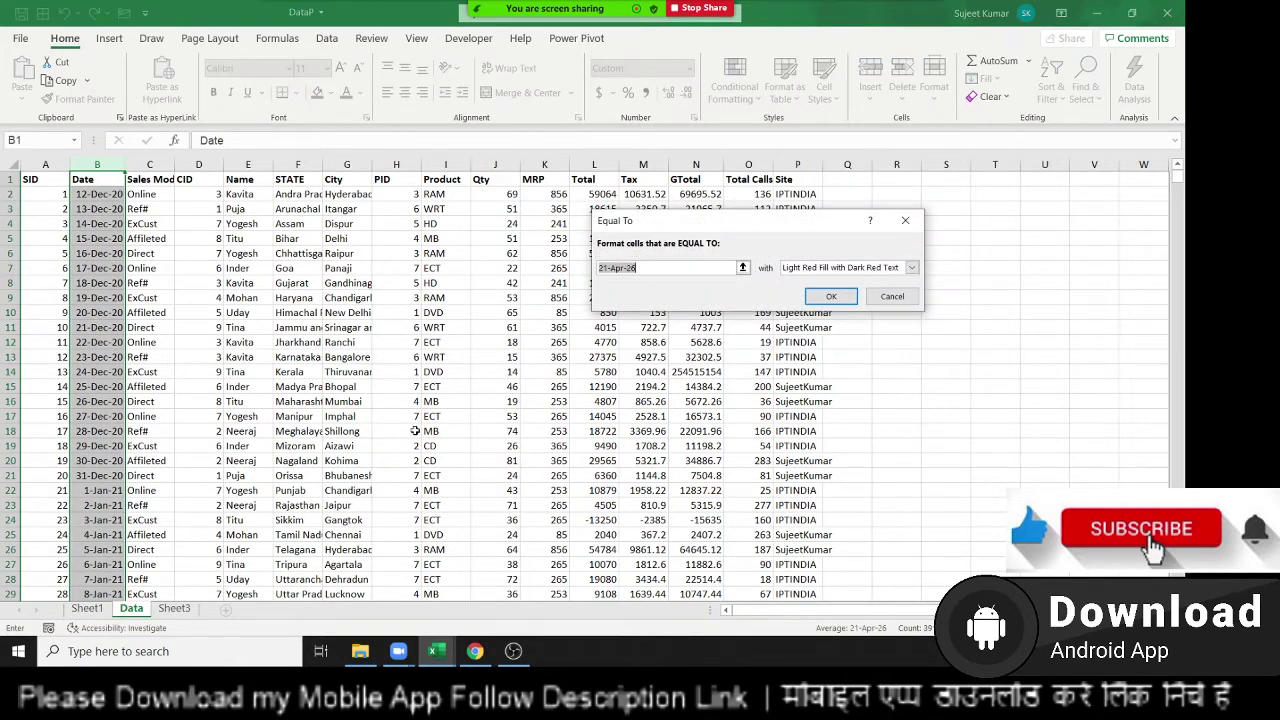
type("1/1")
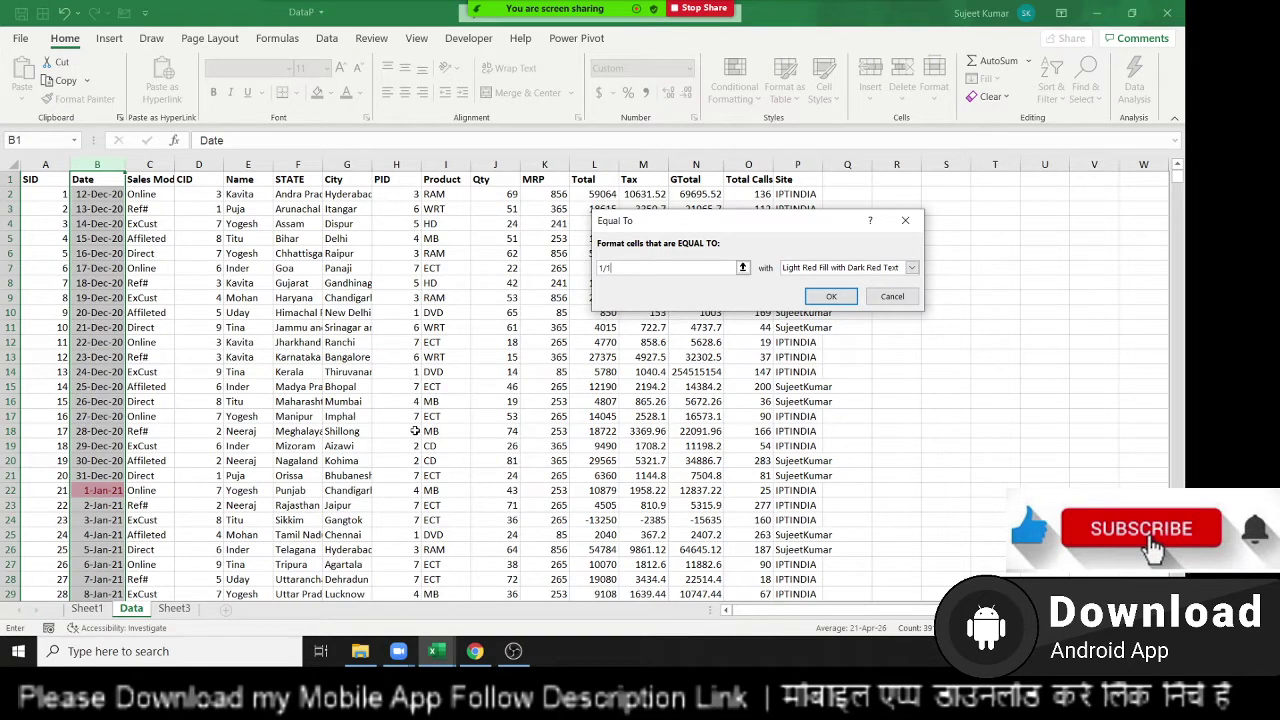
key("Escape")
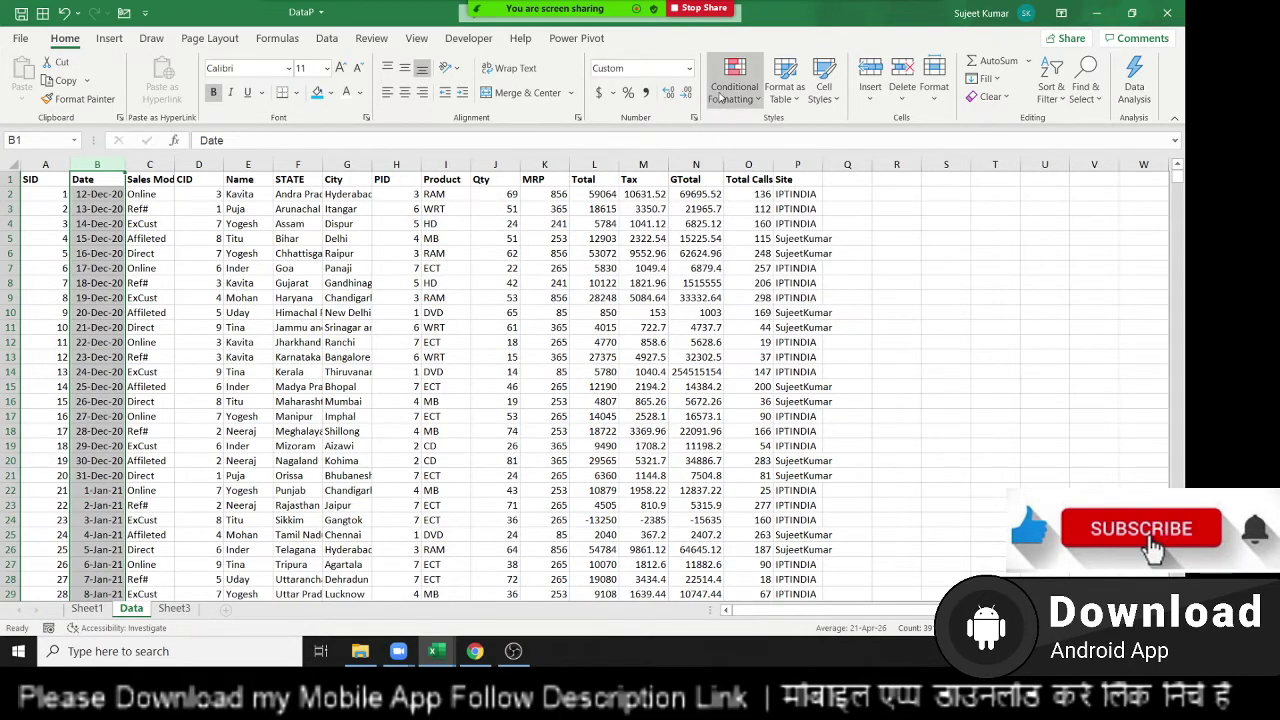
left_click(735, 88)
mouse_move(825, 140)
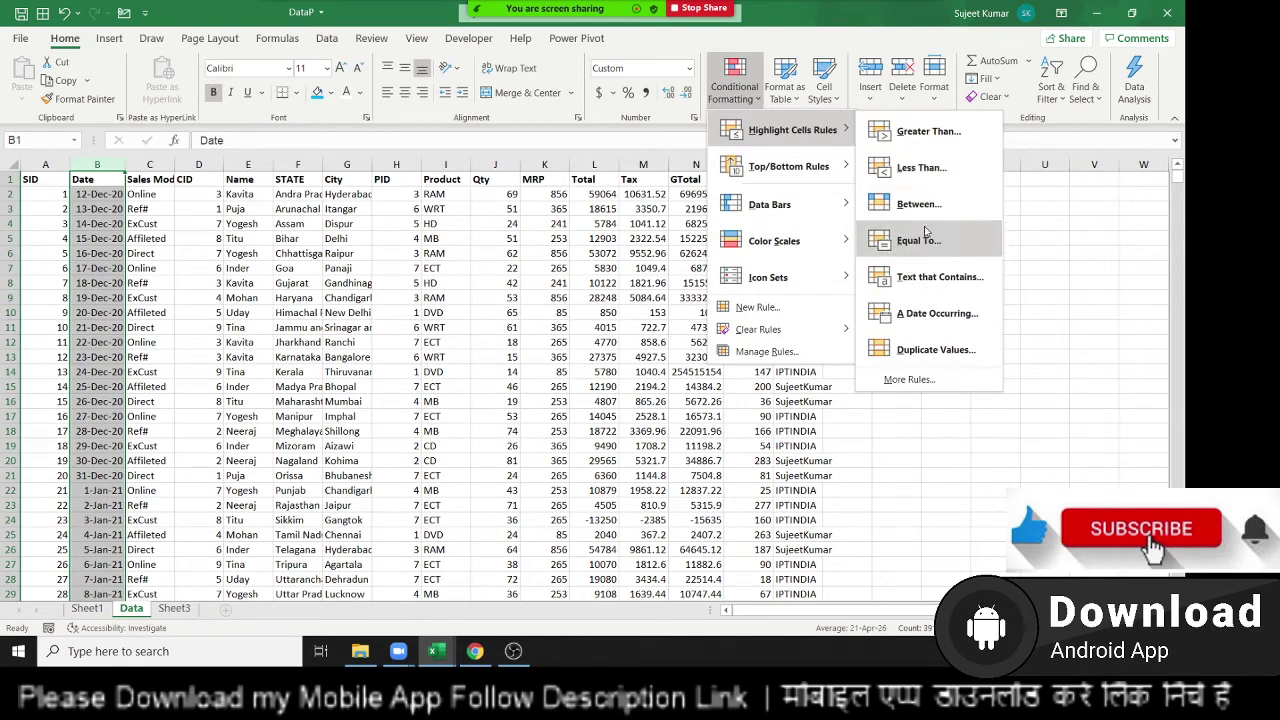
key("Escape")
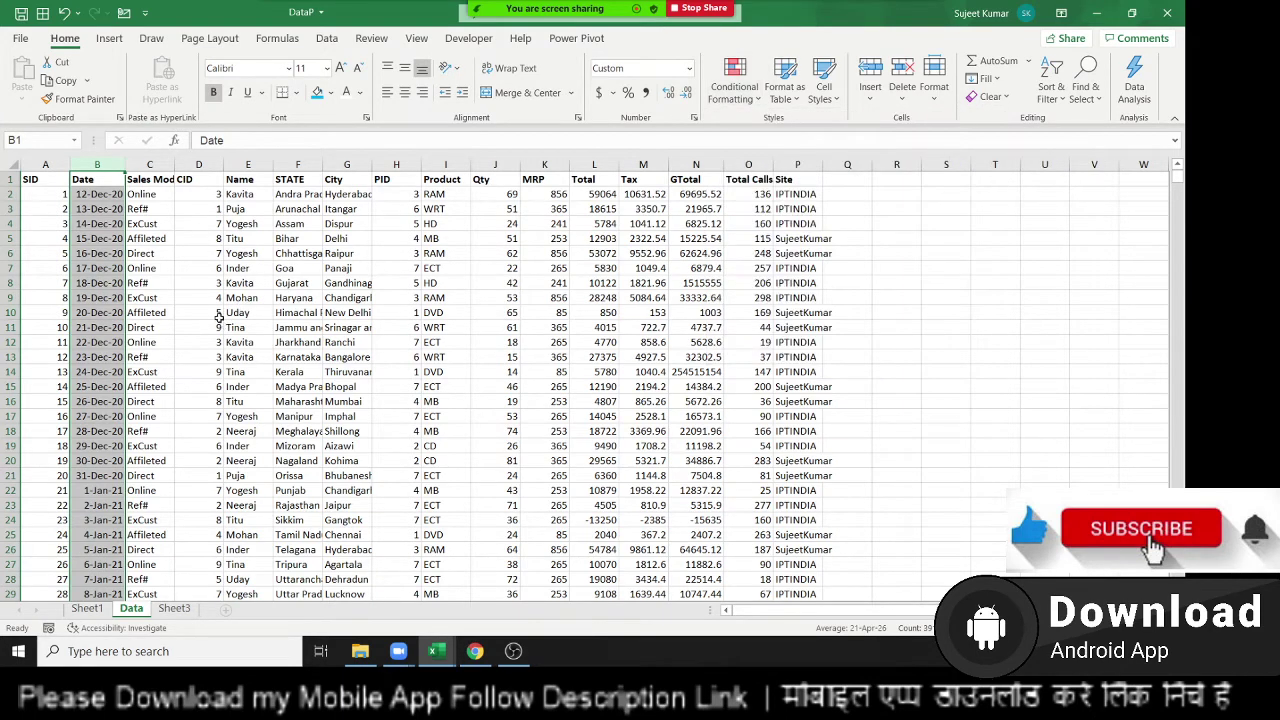
Replace Shillong in G18 with New Delhi using AutoComplete.
left_click(353, 245)
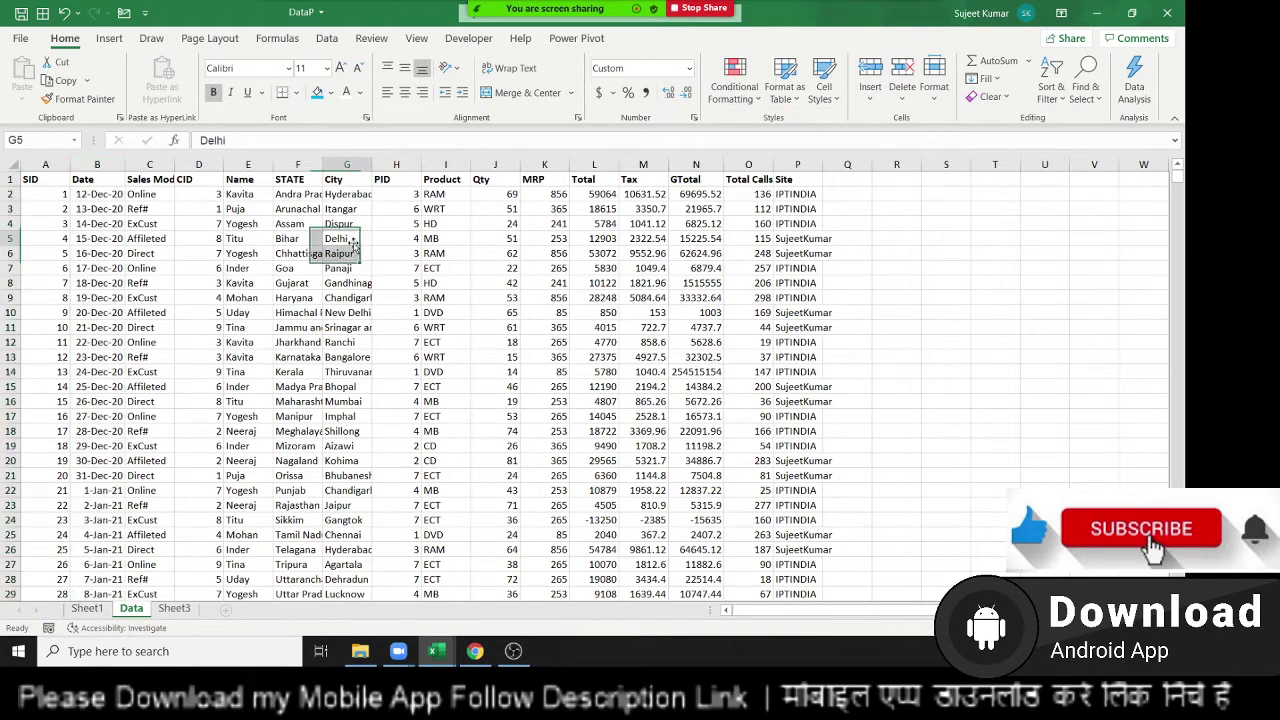
left_click(357, 428)
type("New Delhi")
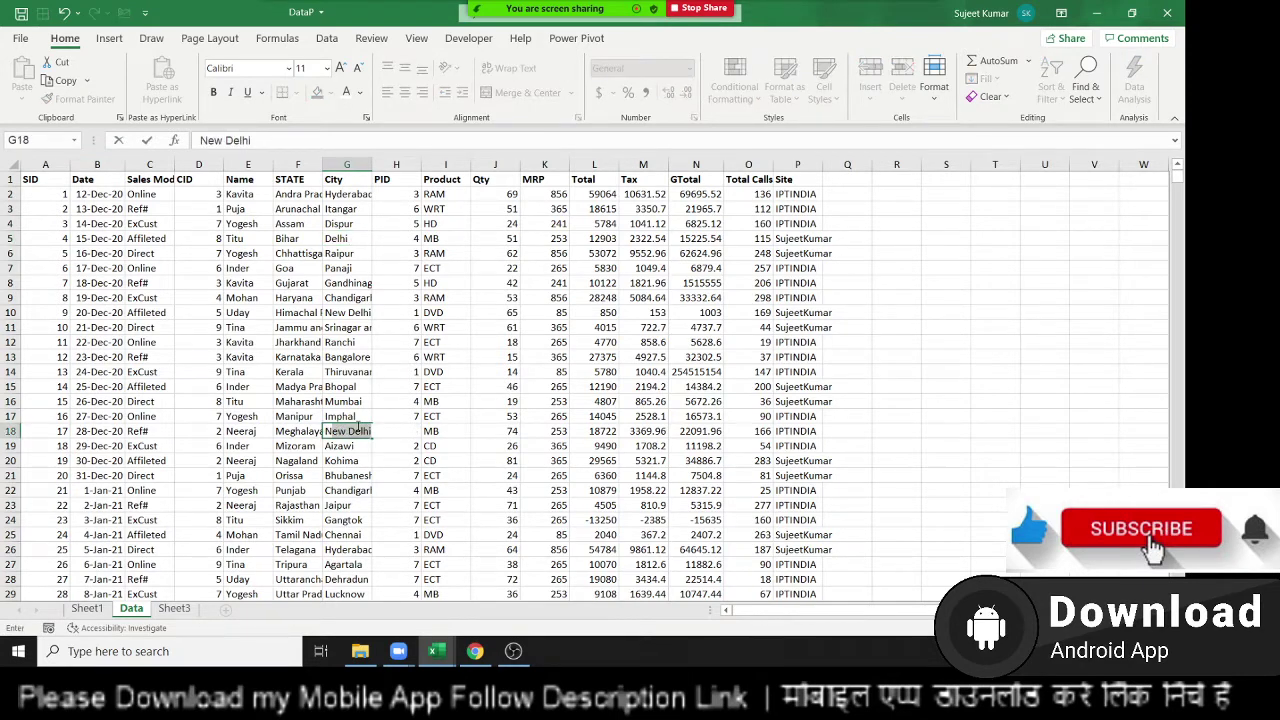
key("Return")
left_click_drag(324, 422, 346, 172)
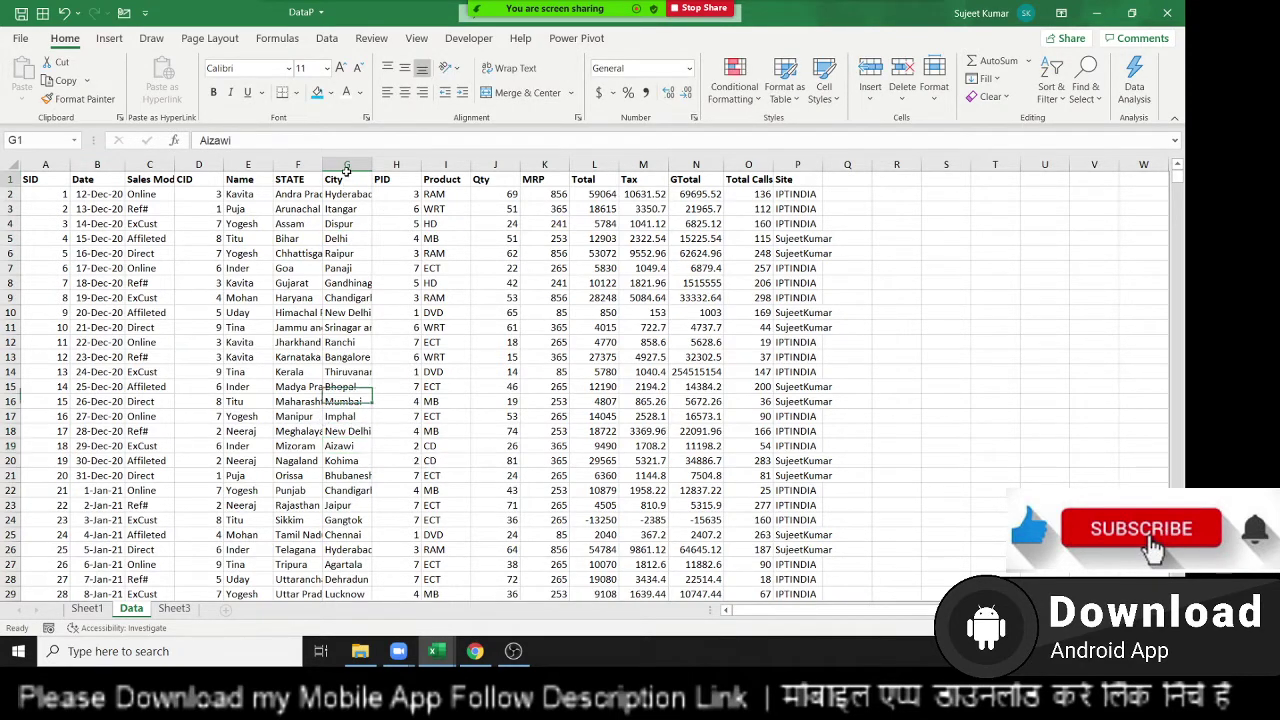
Apply an Equal To 'Delhi' rule with Light Red Fill and Dark Red Text to column G.
left_click(346, 166)
left_click(734, 85)
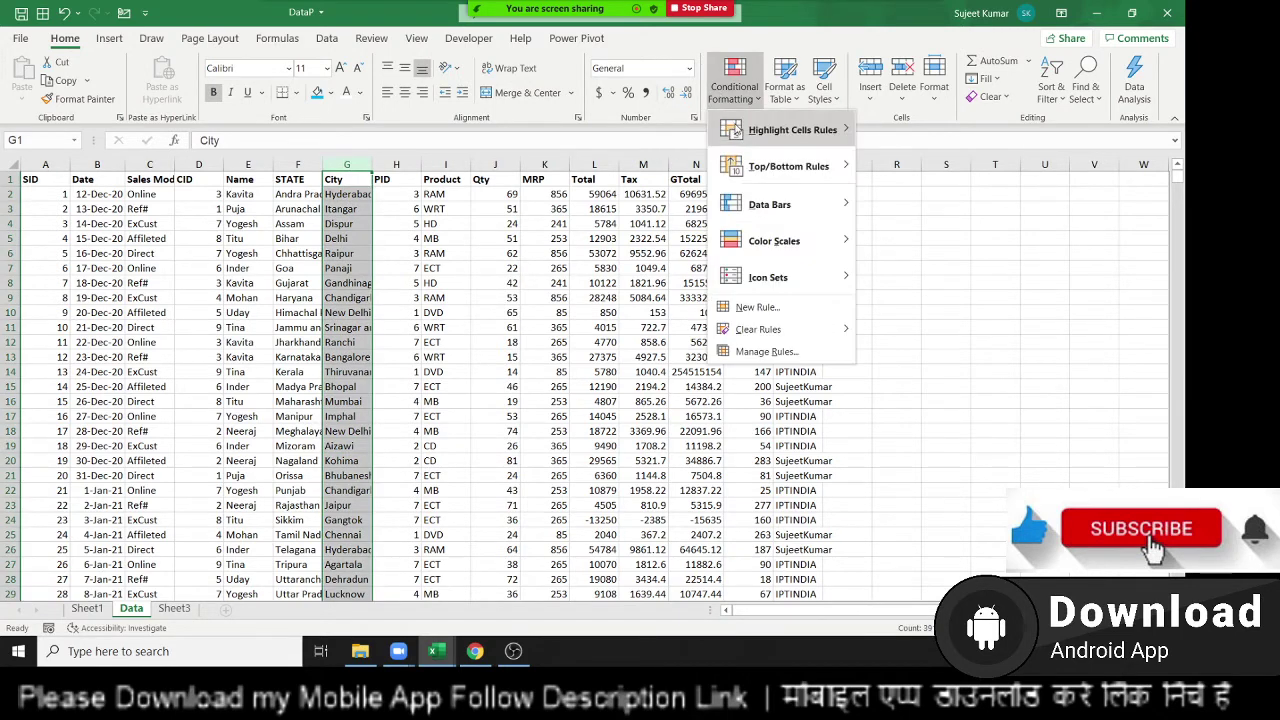
mouse_move(745, 130)
left_click(914, 248)
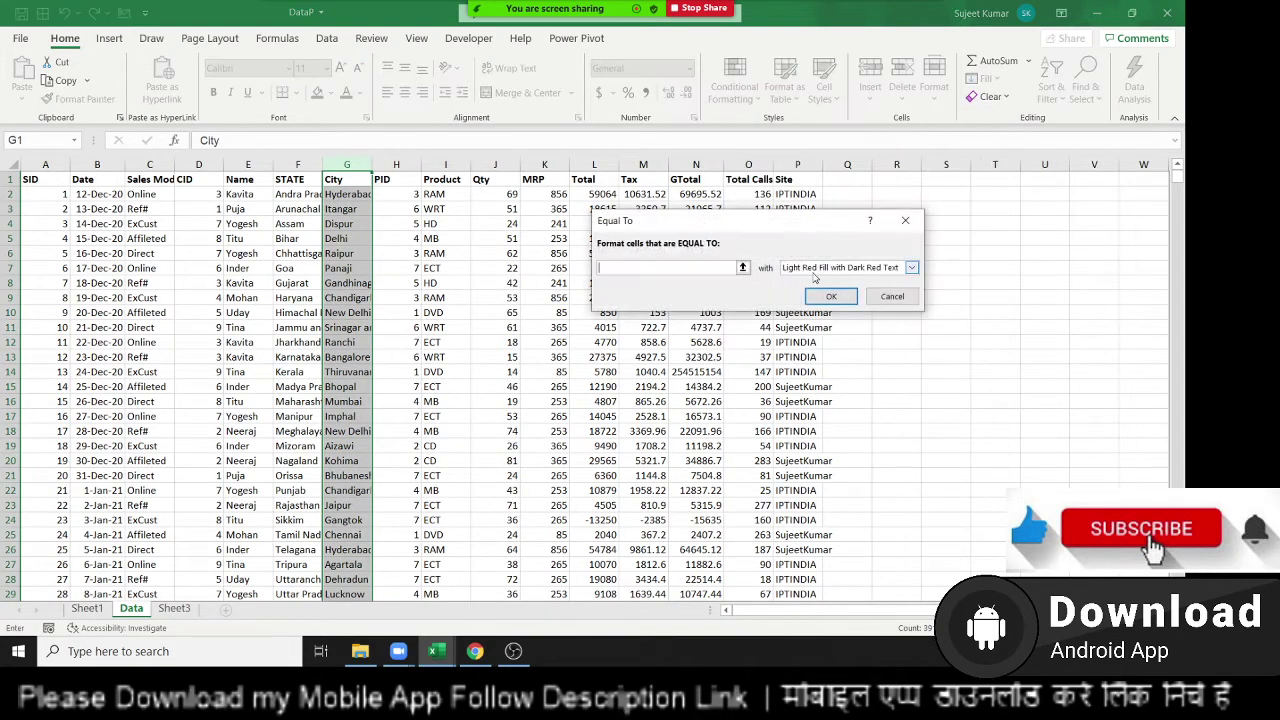
type("Delhi")
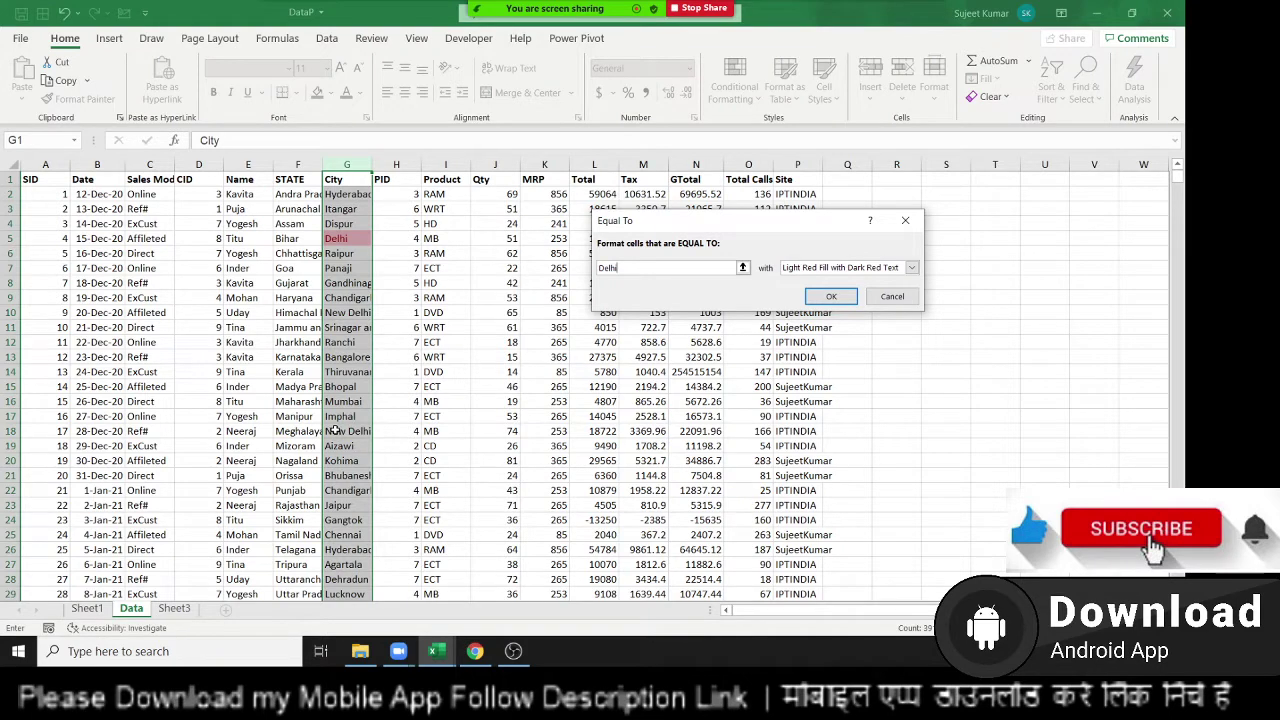
key("Return")
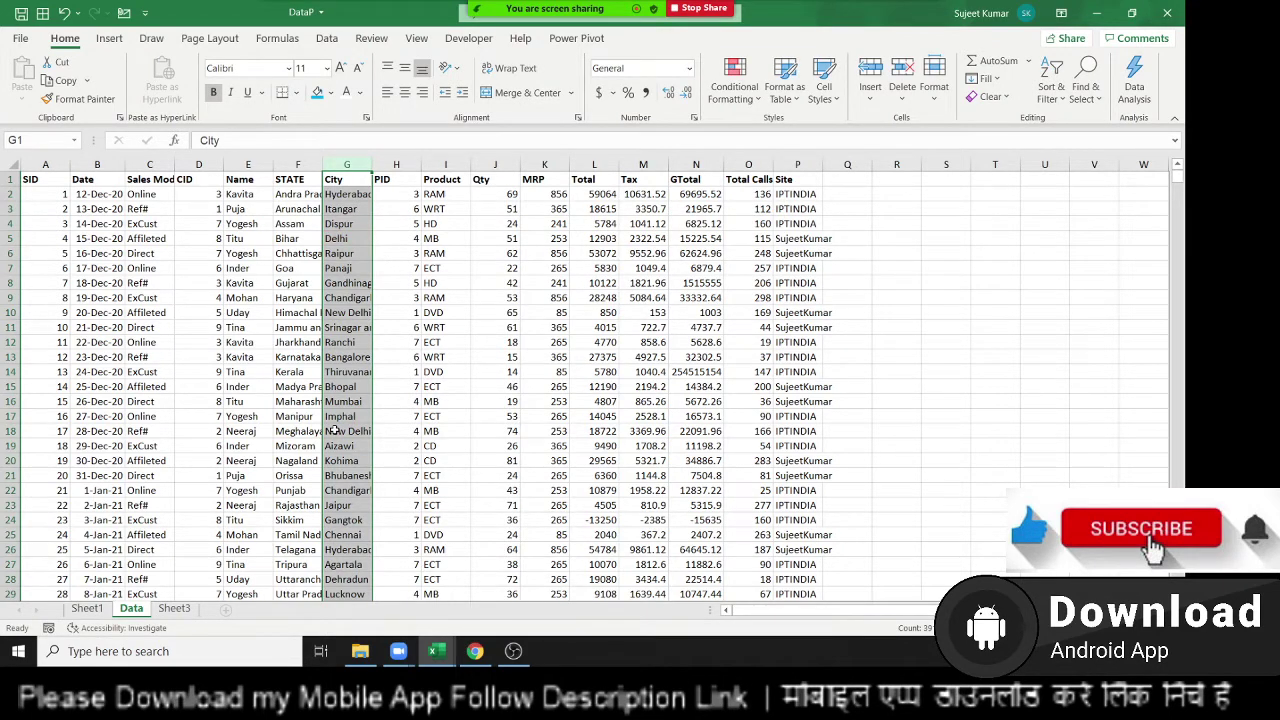
left_click(733, 92)
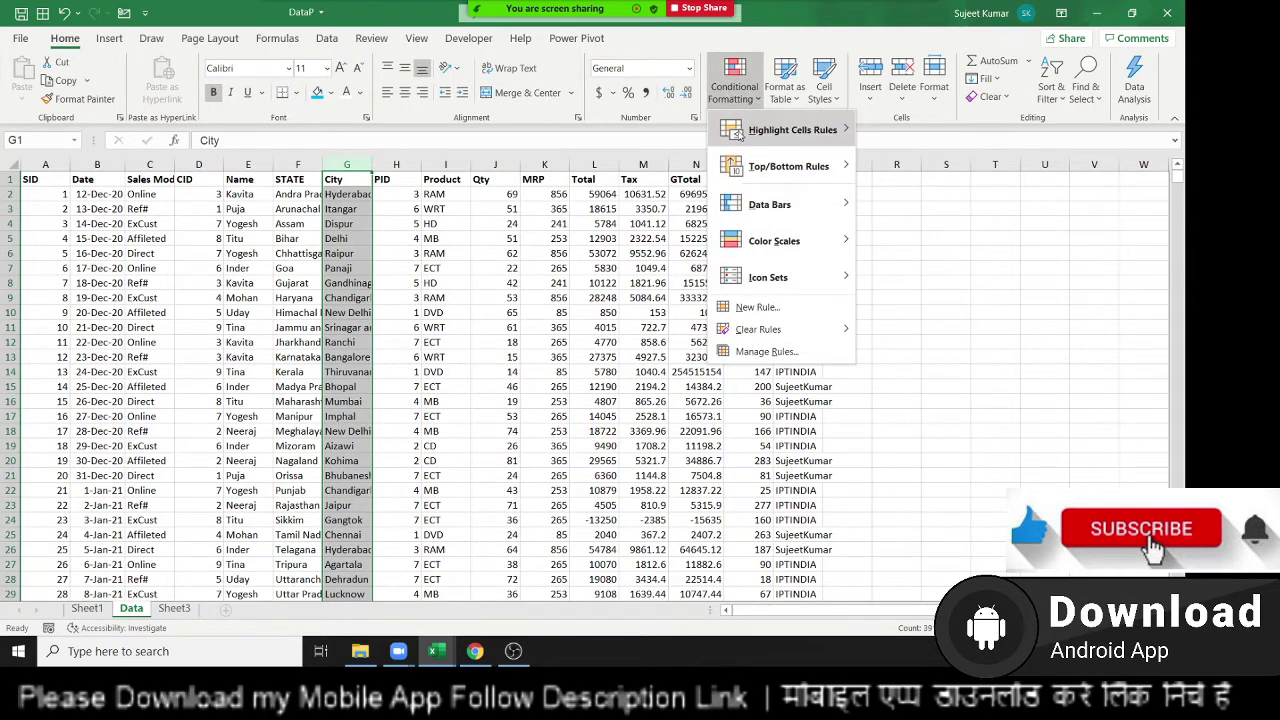
mouse_move(737, 134)
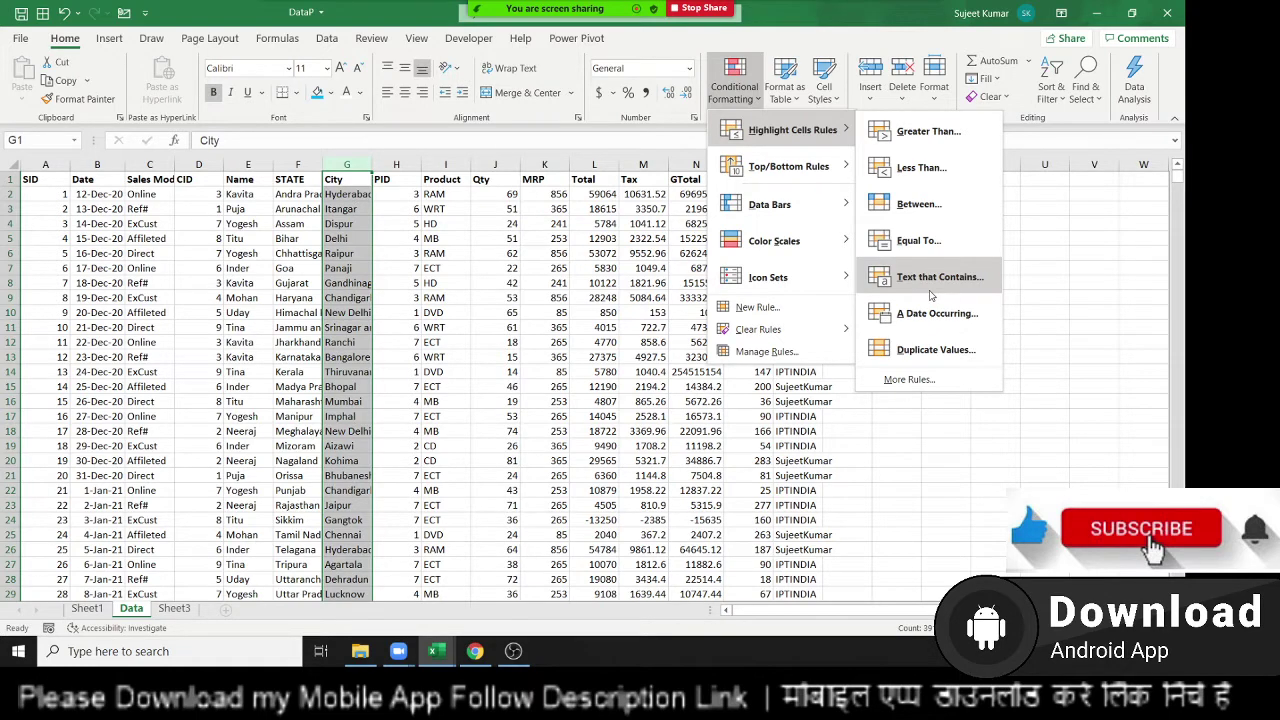
left_click(930, 281)
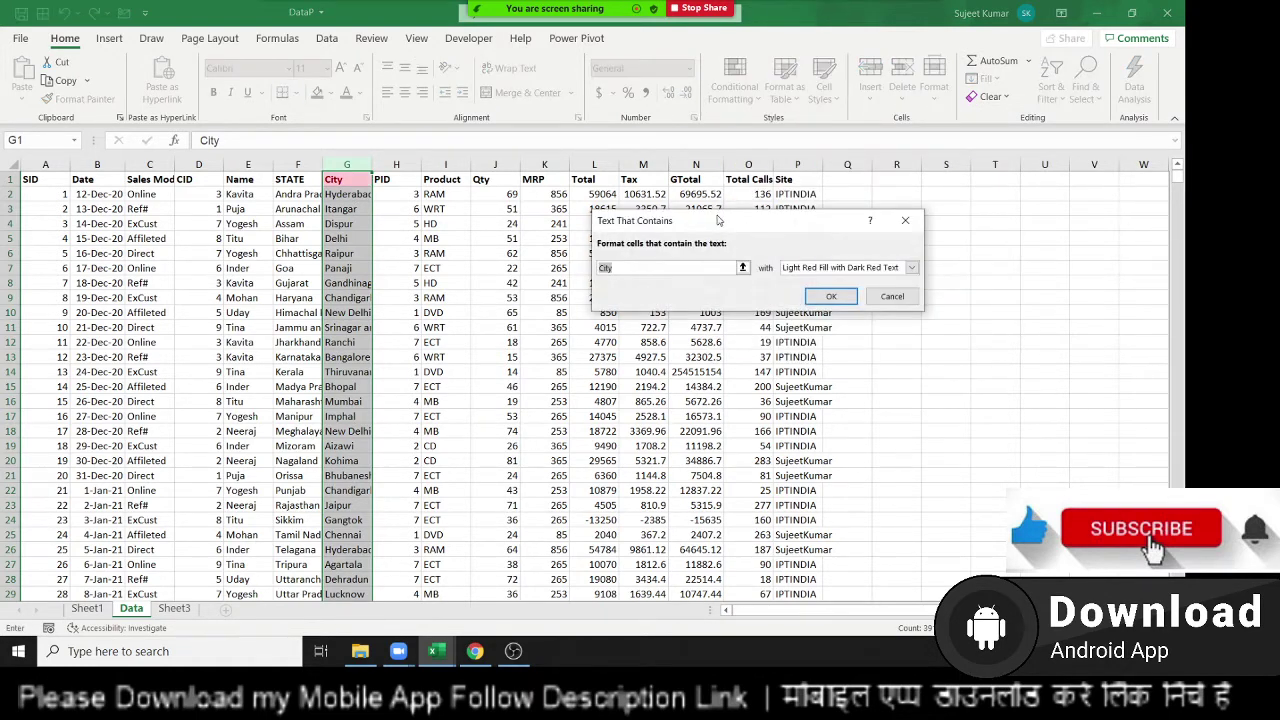
type("New ")
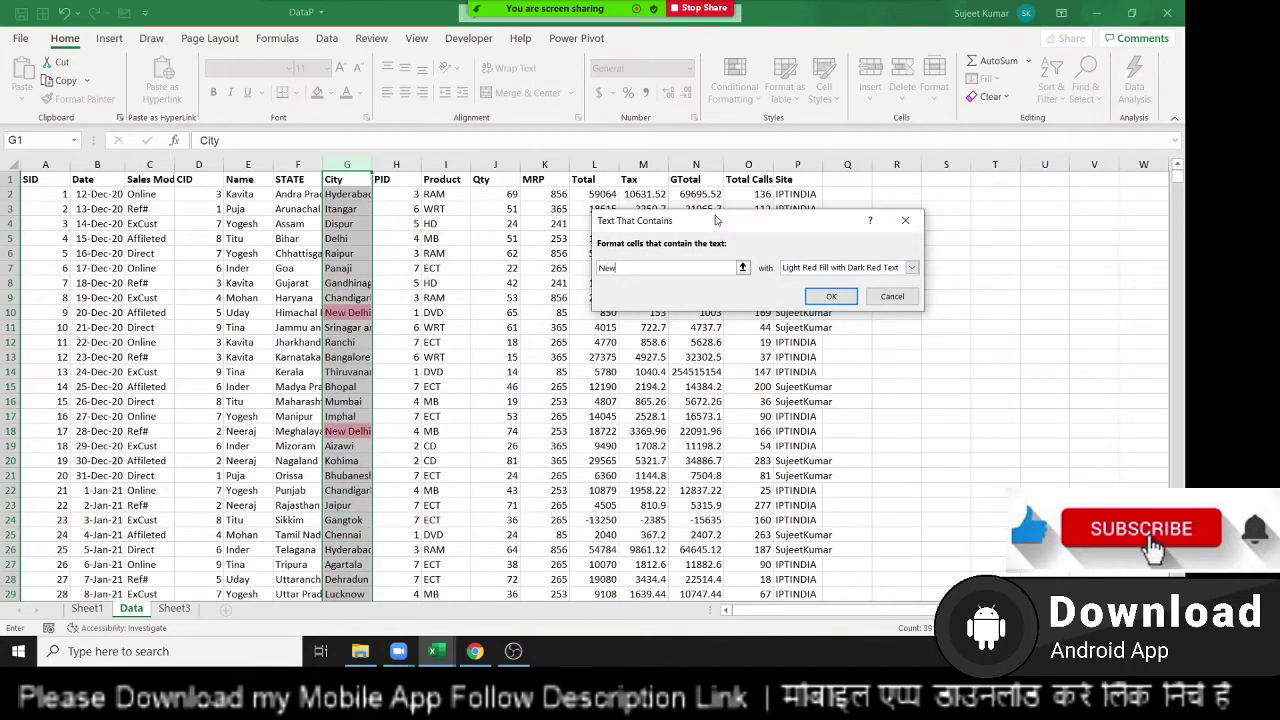
type("Delhi")
key("BackSpace")
key("BackSpace")
key("BackSpace")
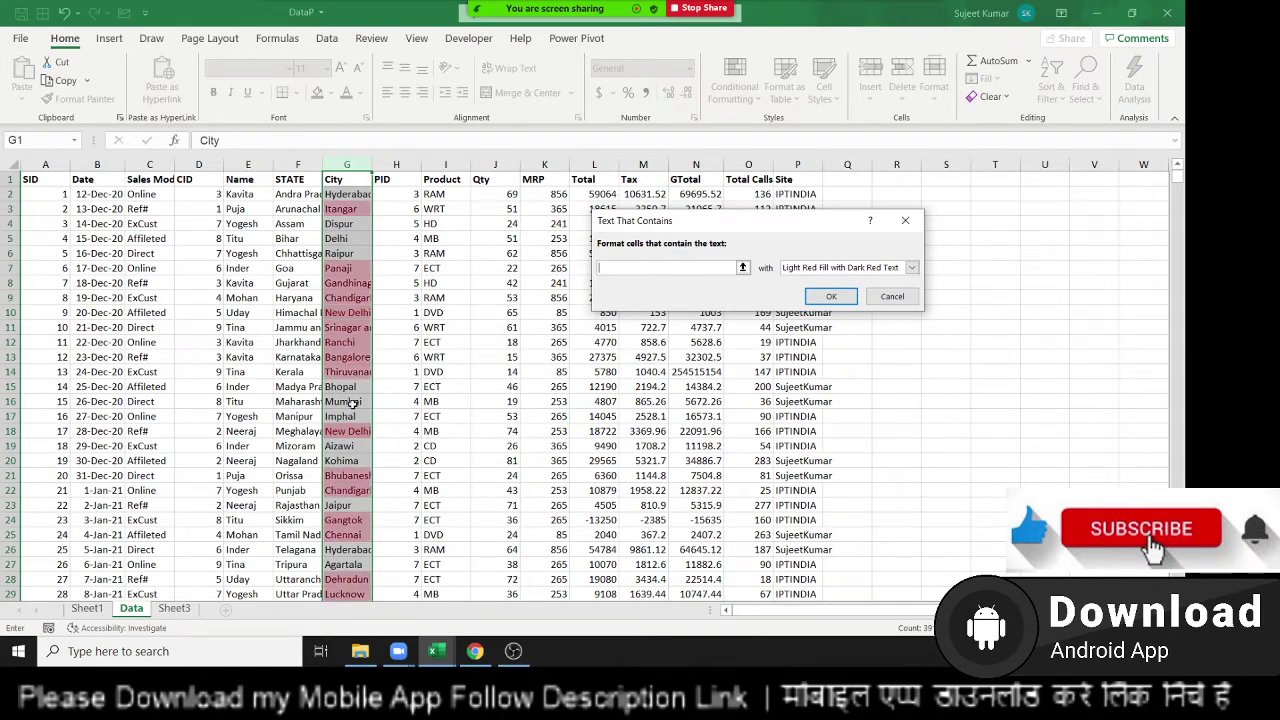
type("Delhi")
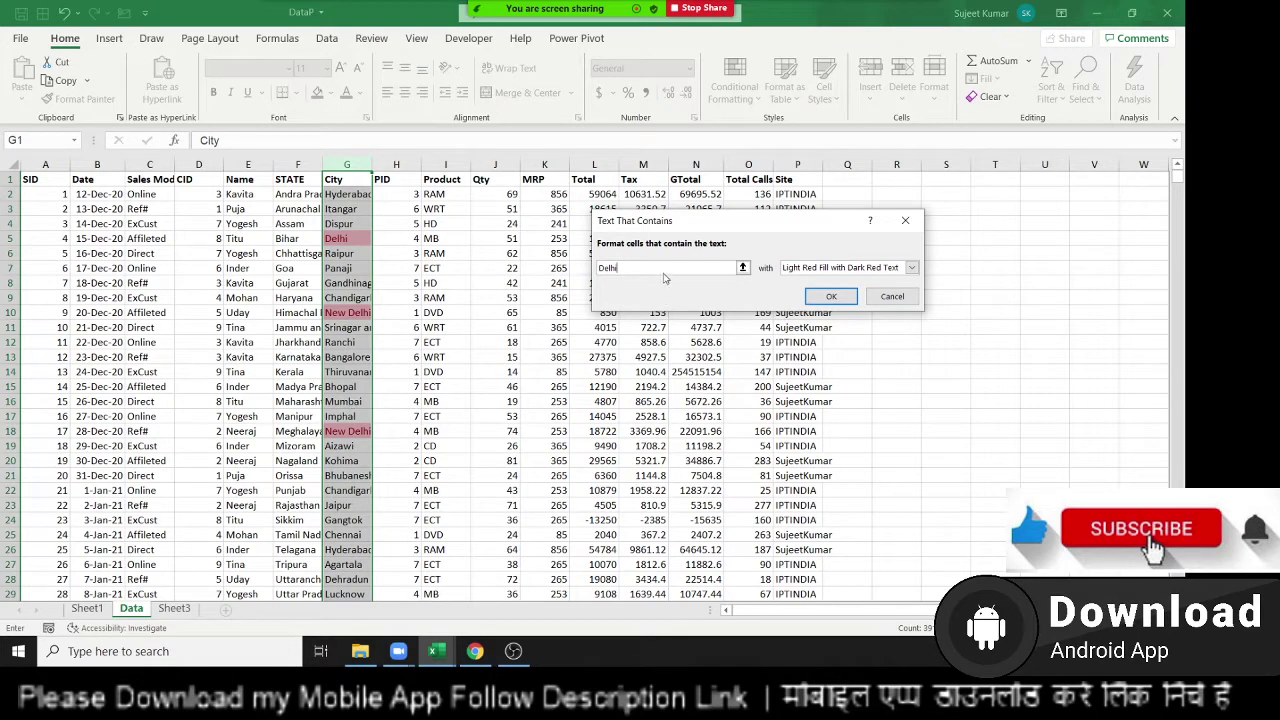
left_click_drag(735, 268, 592, 268)
key("Return")
left_click(739, 103)
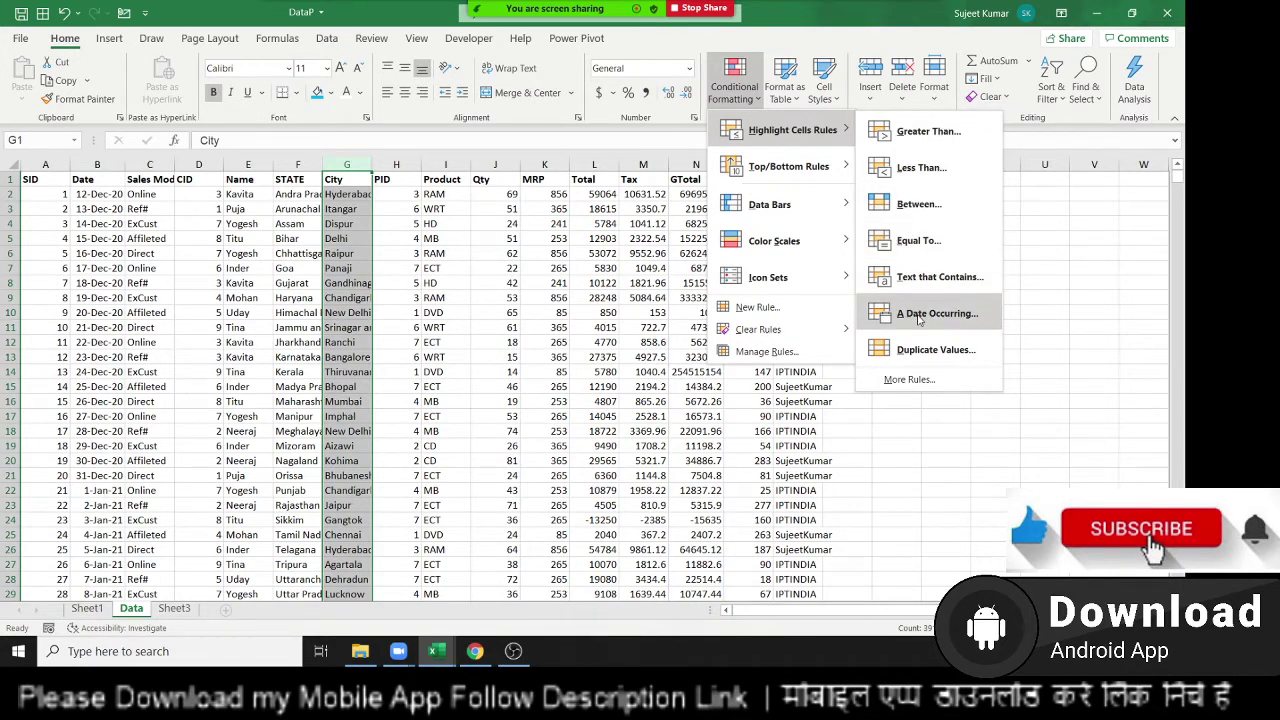
left_click(393, 296)
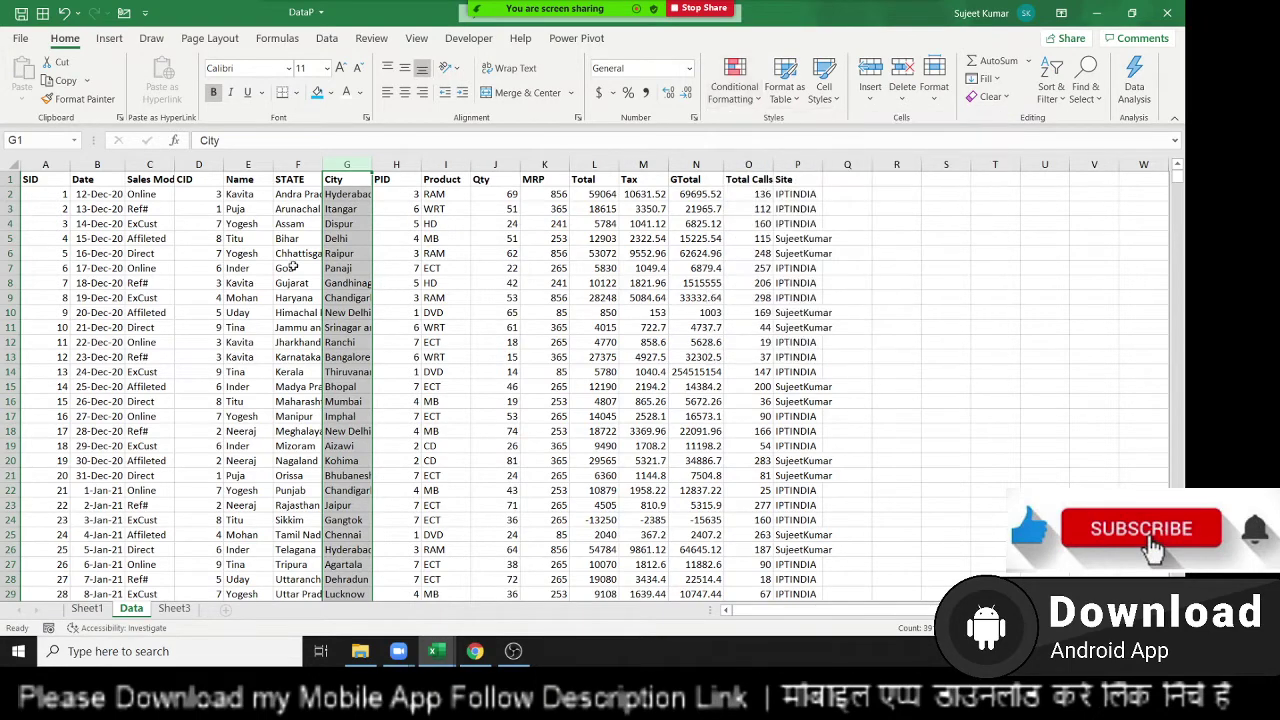
Enter 2/1/21 in B2 and fill the Date column down as consecutive days.
left_click(99, 194)
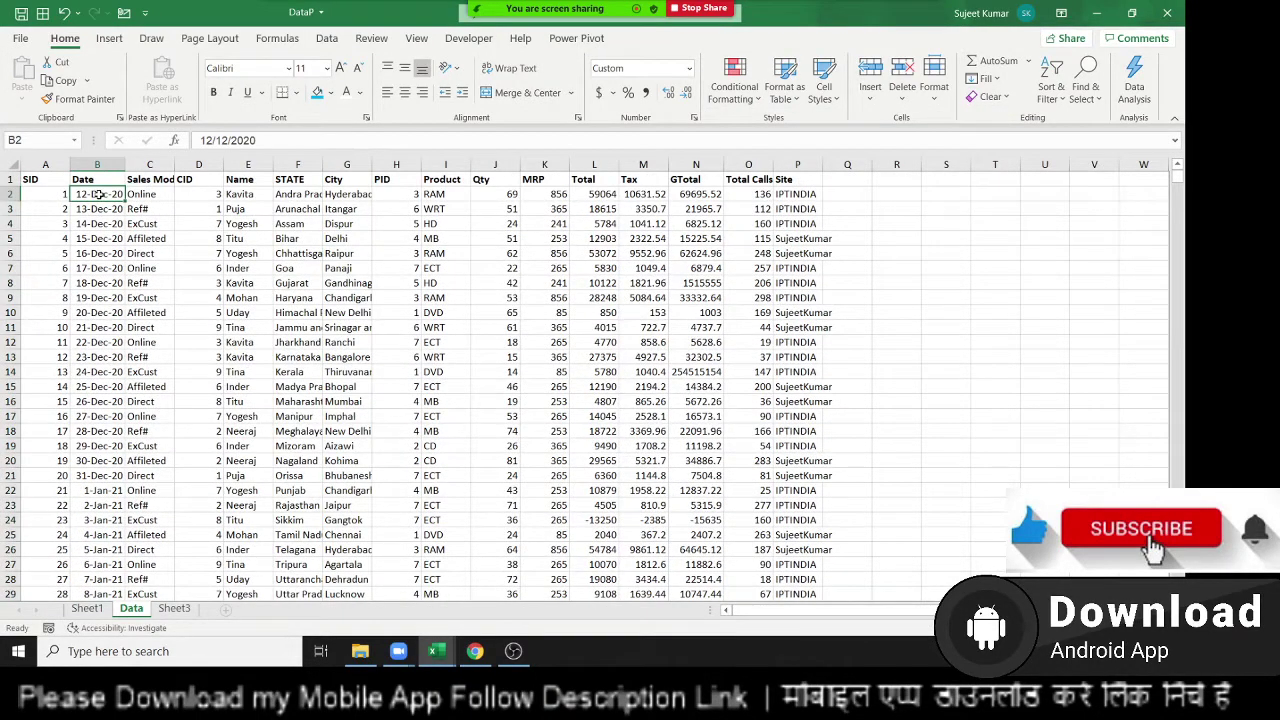
type("2/1/21")
key("Return")
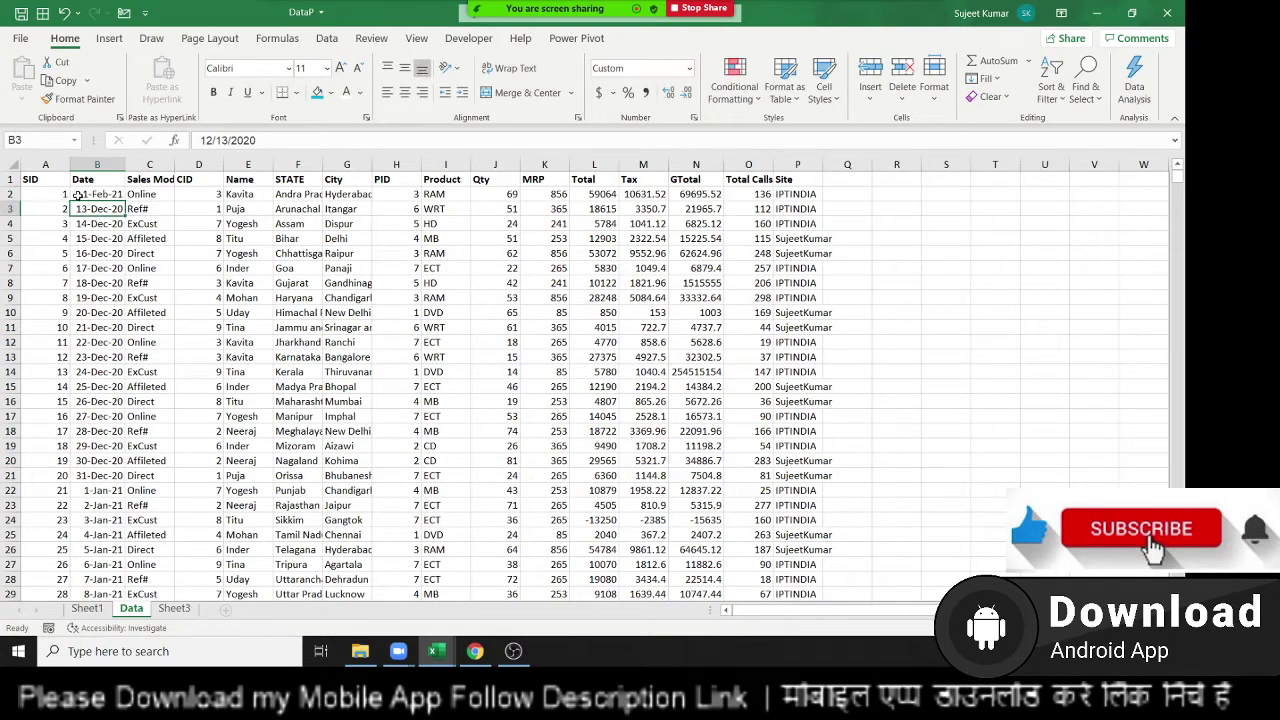
left_click(78, 196)
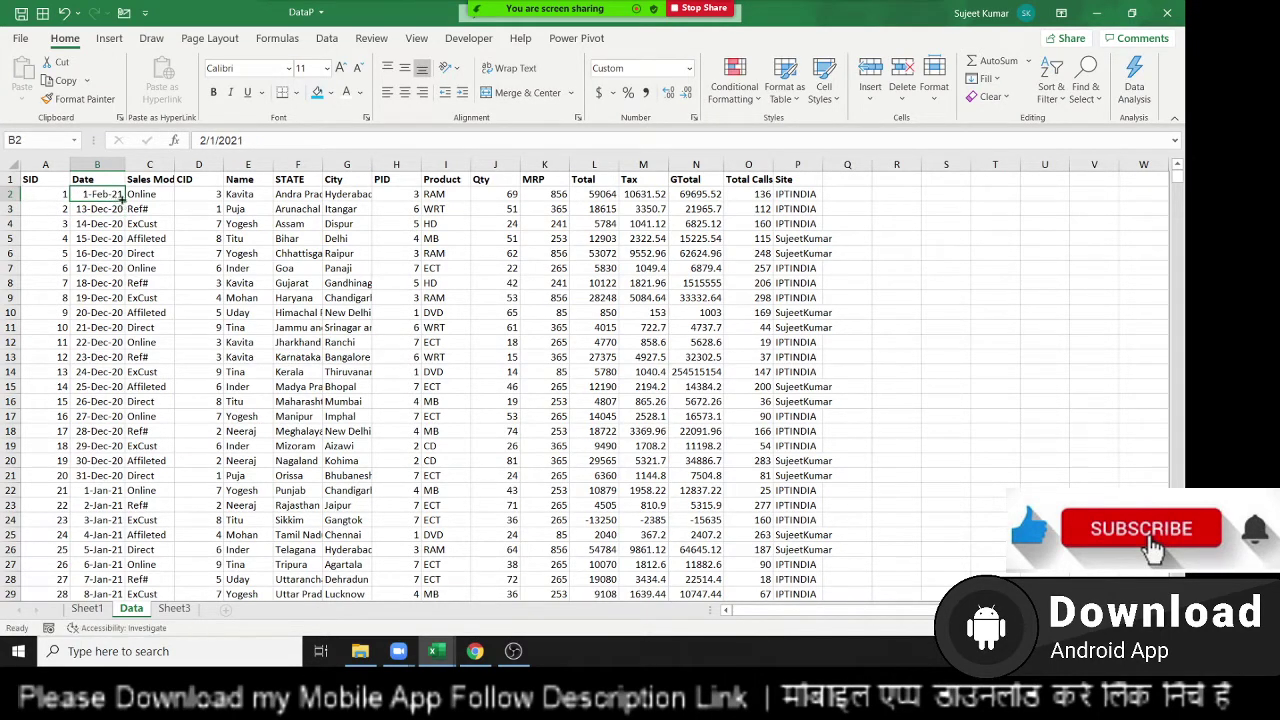
double_click(122, 199)
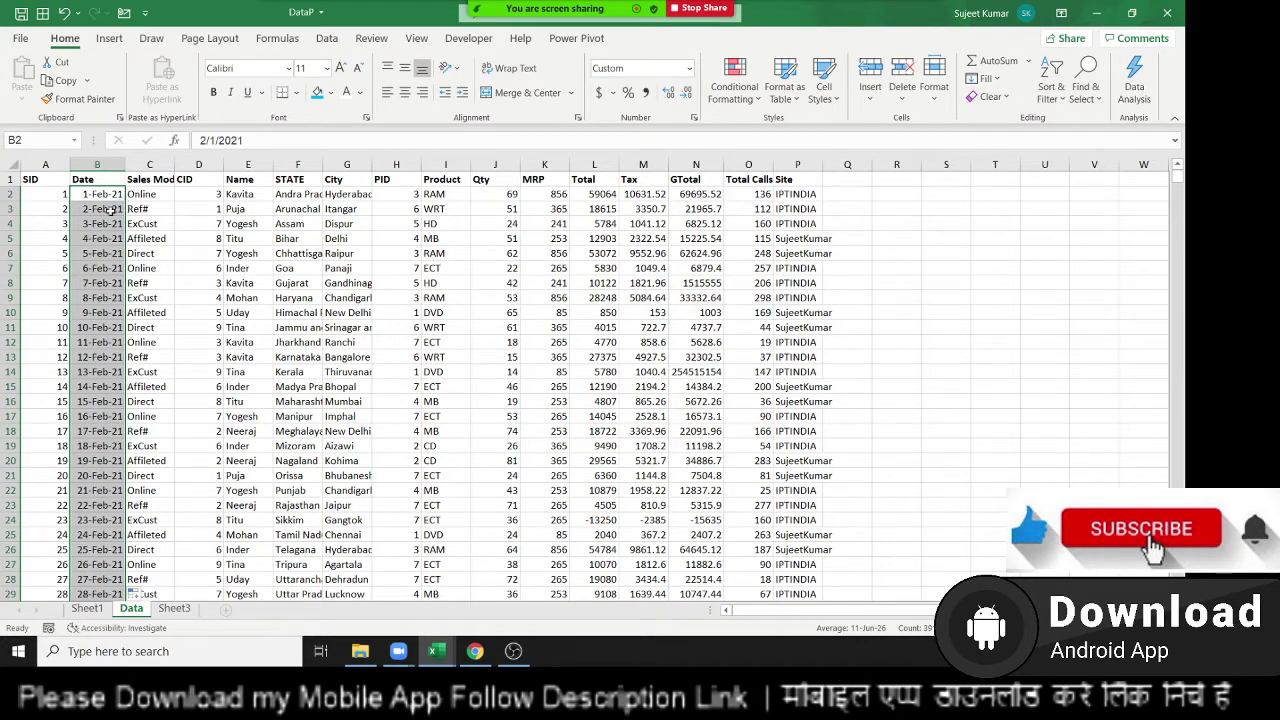
left_click(737, 106)
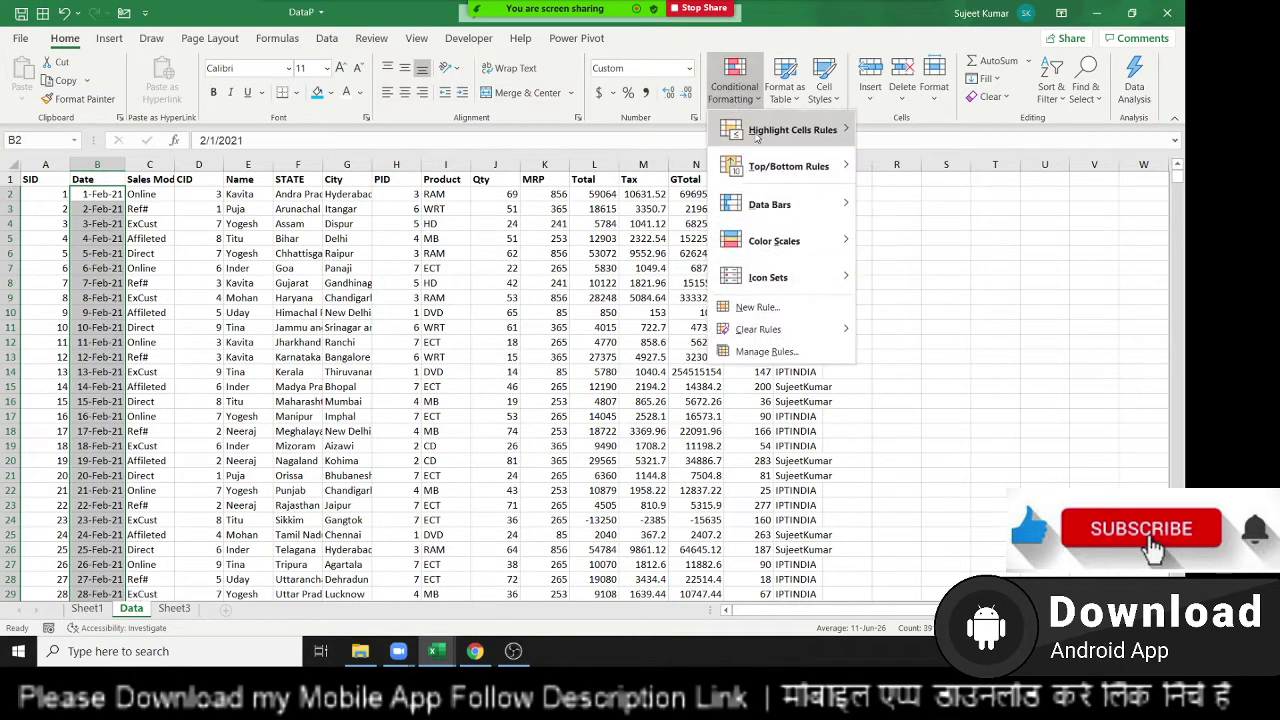
mouse_move(757, 138)
left_click(936, 241)
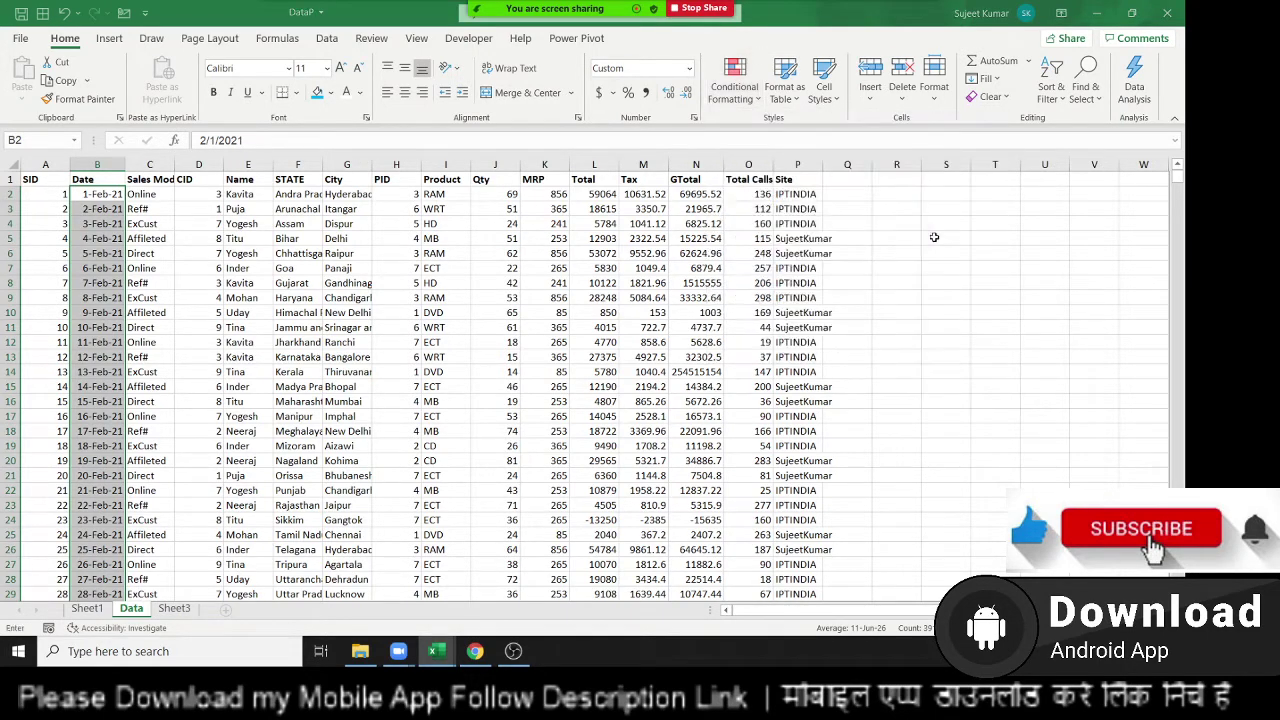
type("2/")
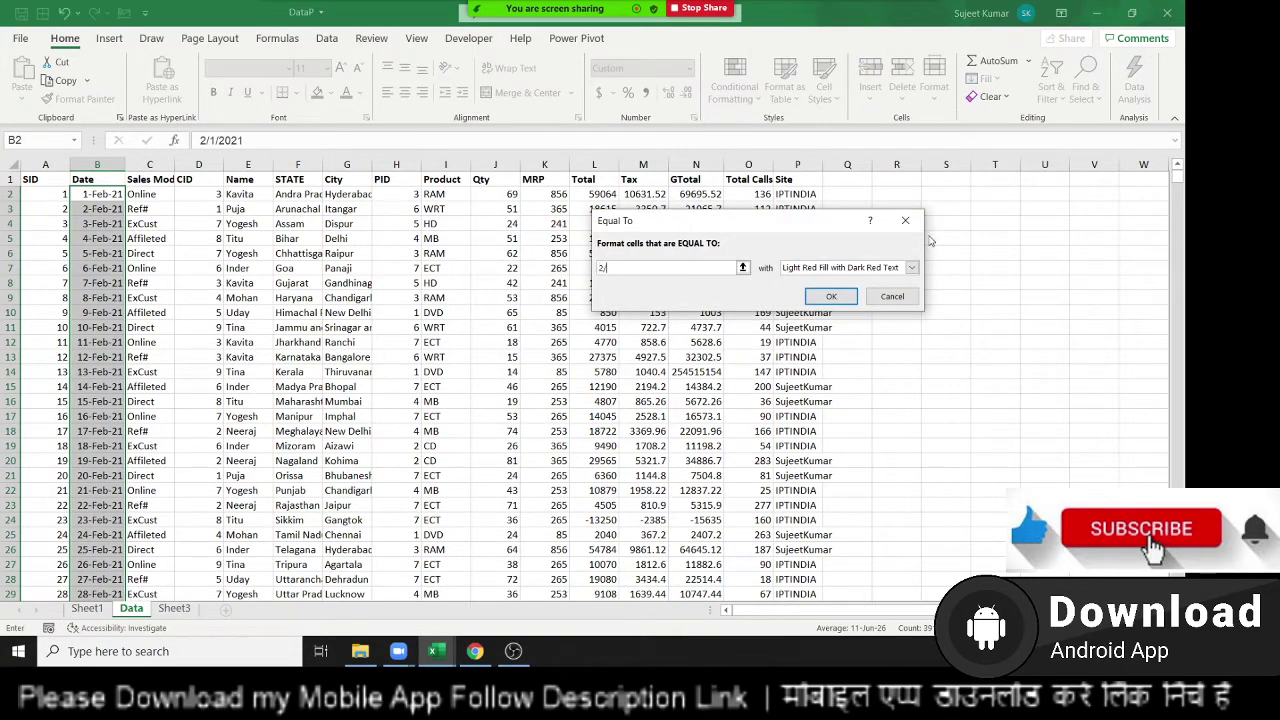
type("15")
key("Escape")
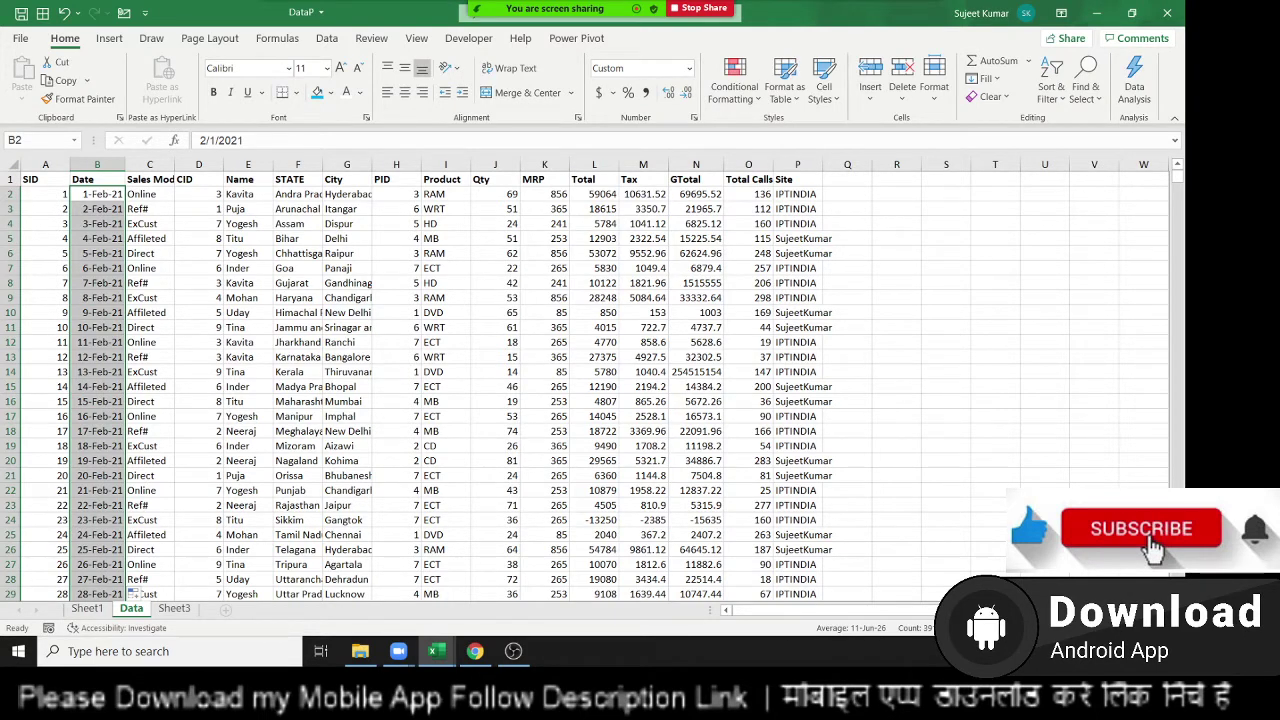
left_click(747, 99)
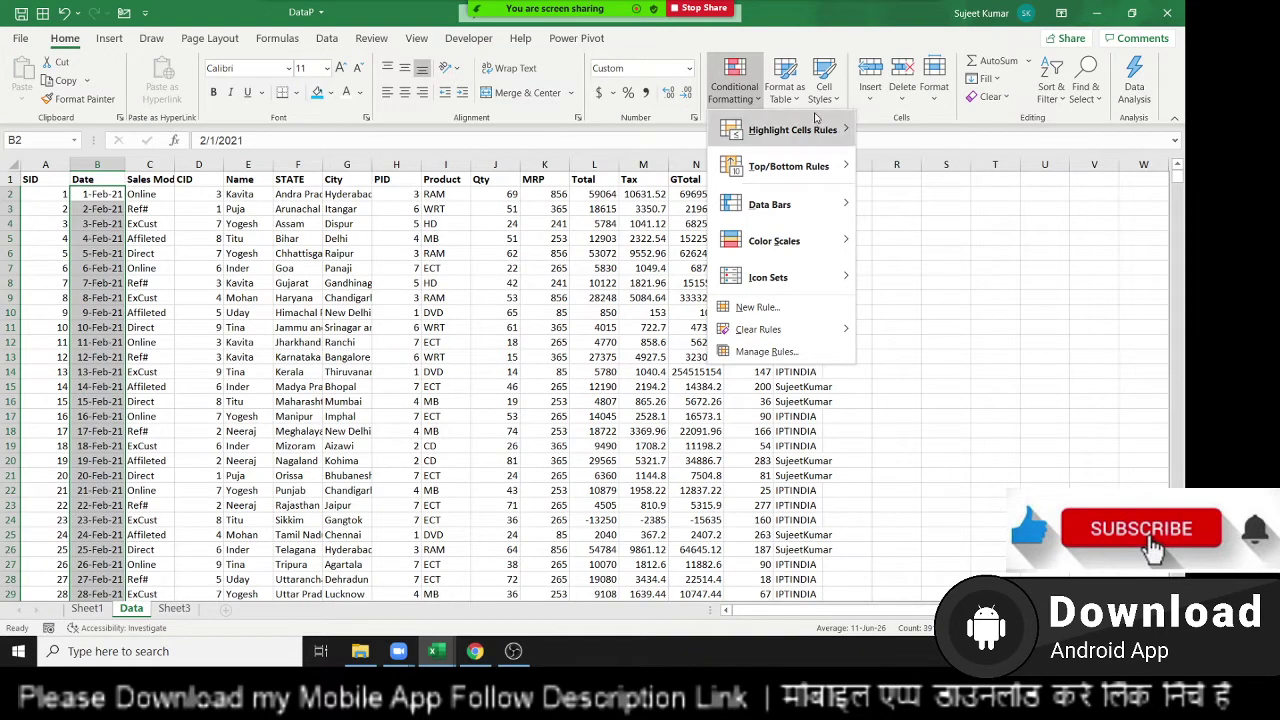
mouse_move(818, 120)
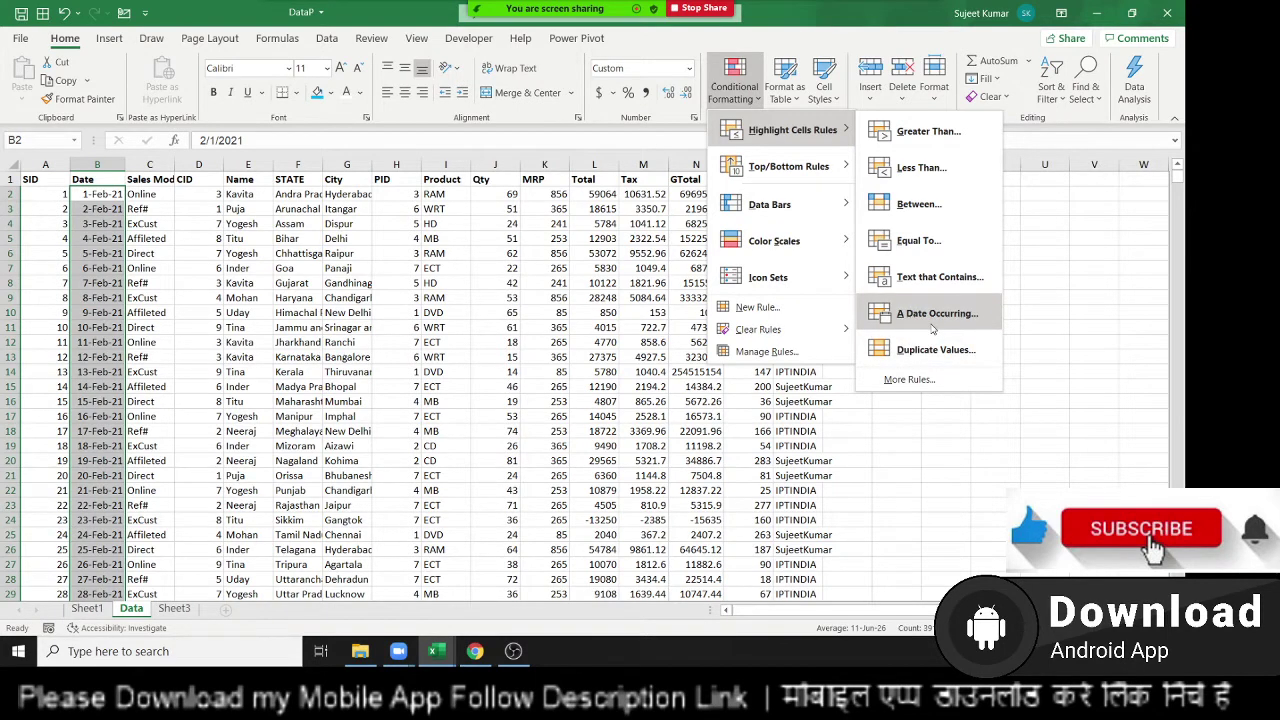
left_click(932, 315)
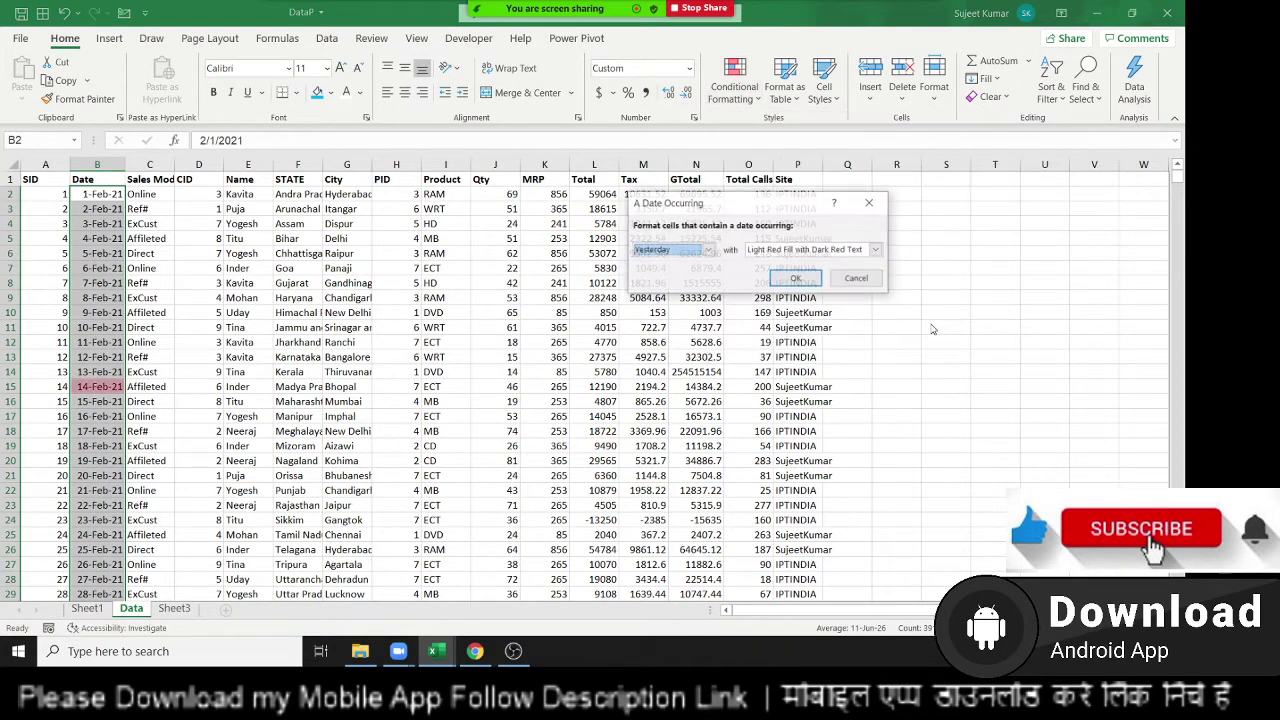
left_click(672, 252)
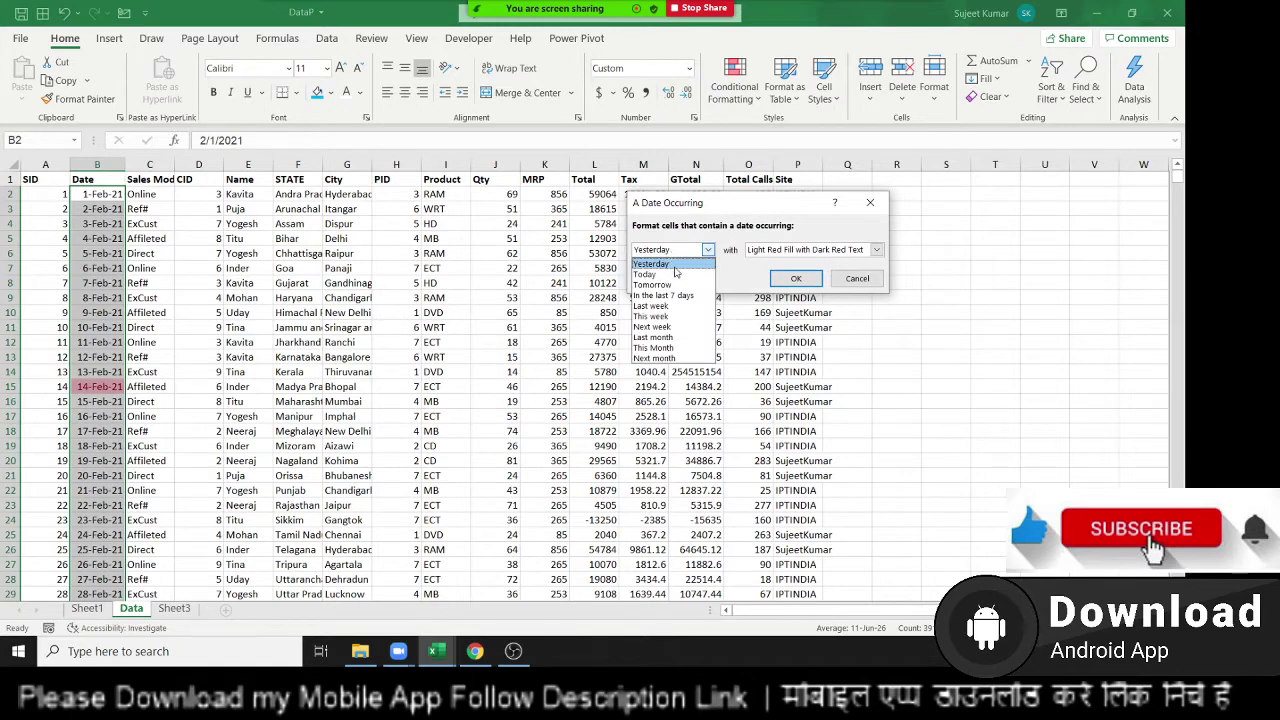
left_click(675, 275)
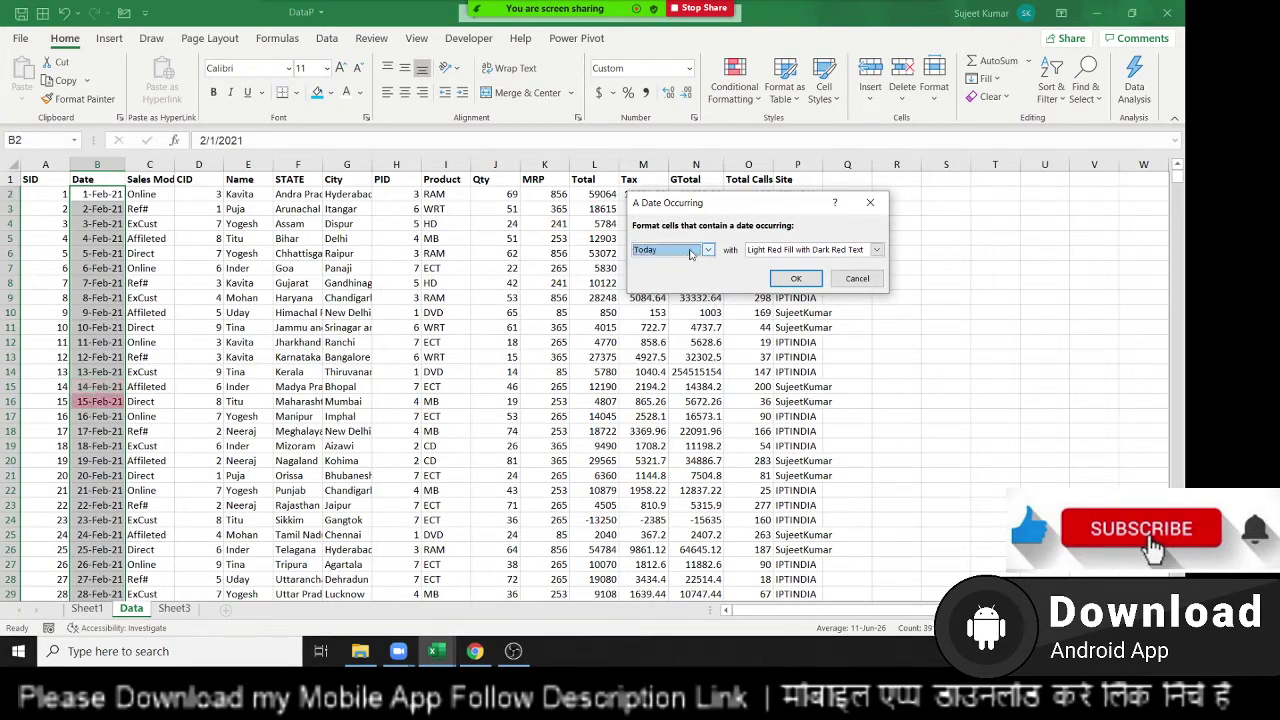
left_click(693, 250)
left_click(687, 288)
left_click(684, 251)
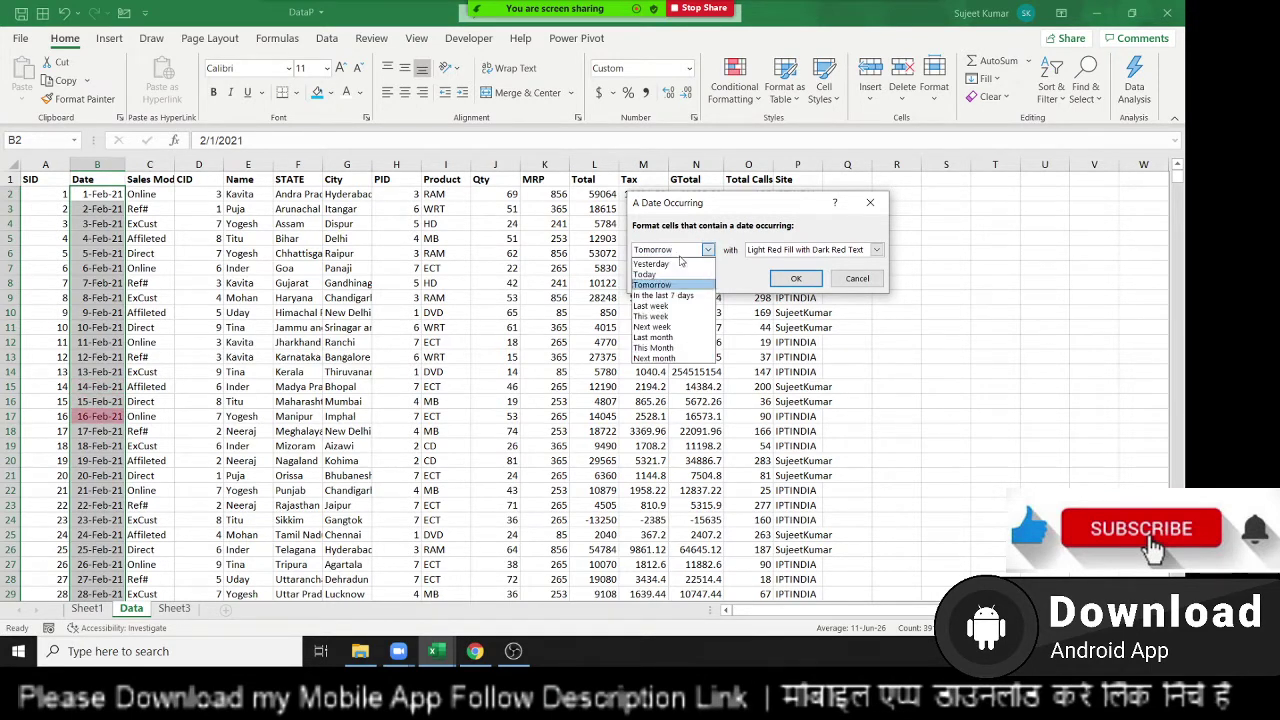
left_click(668, 302)
left_click(659, 251)
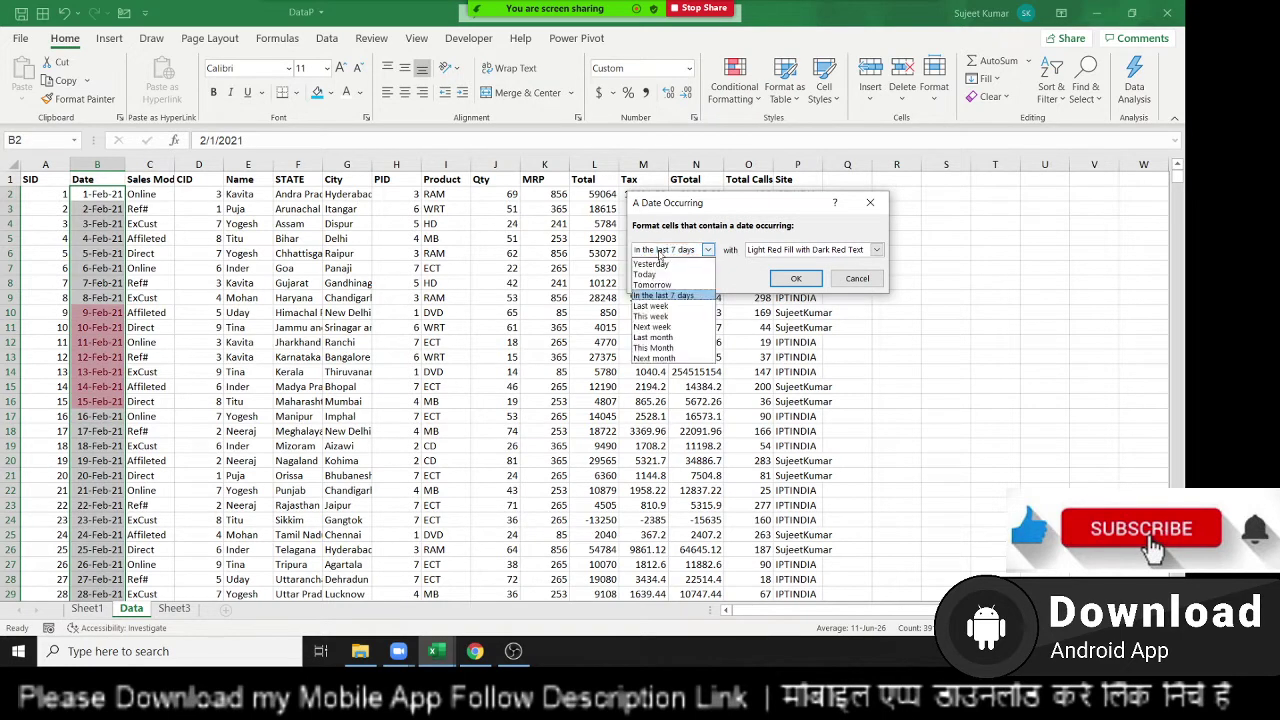
left_click(668, 314)
left_click(663, 251)
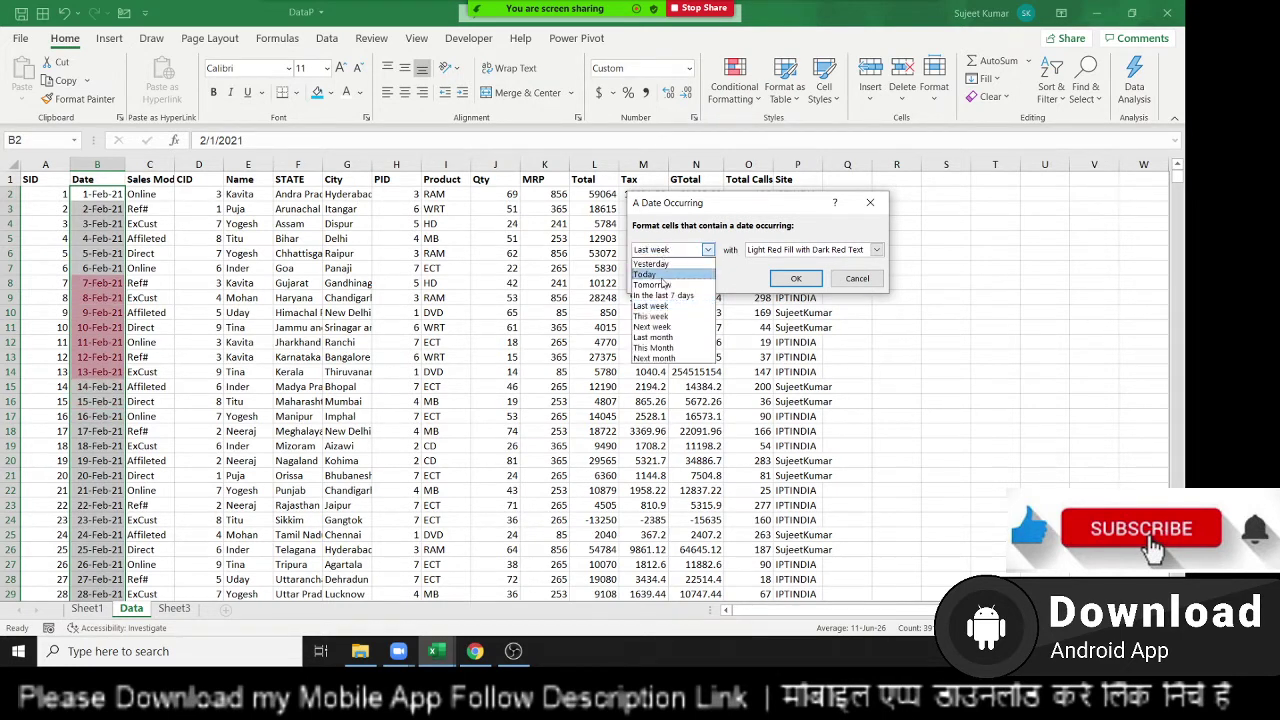
left_click(664, 326)
left_click(665, 251)
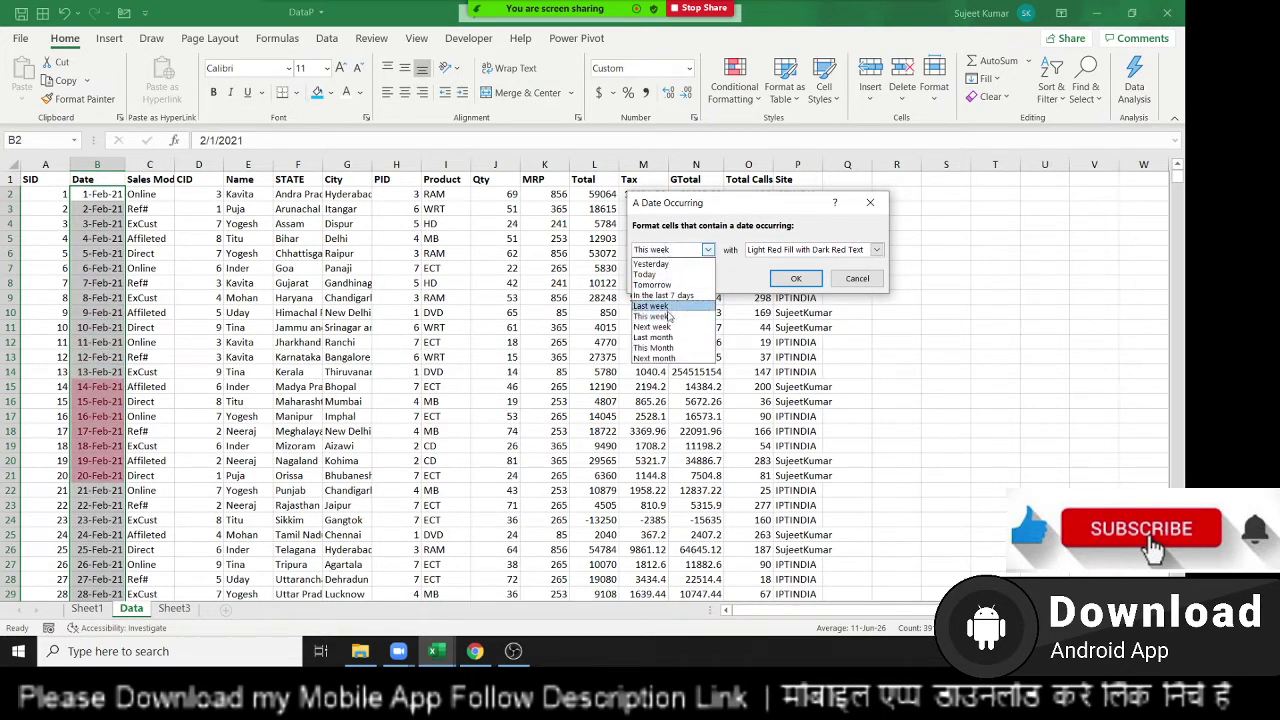
left_click(672, 338)
left_click(670, 251)
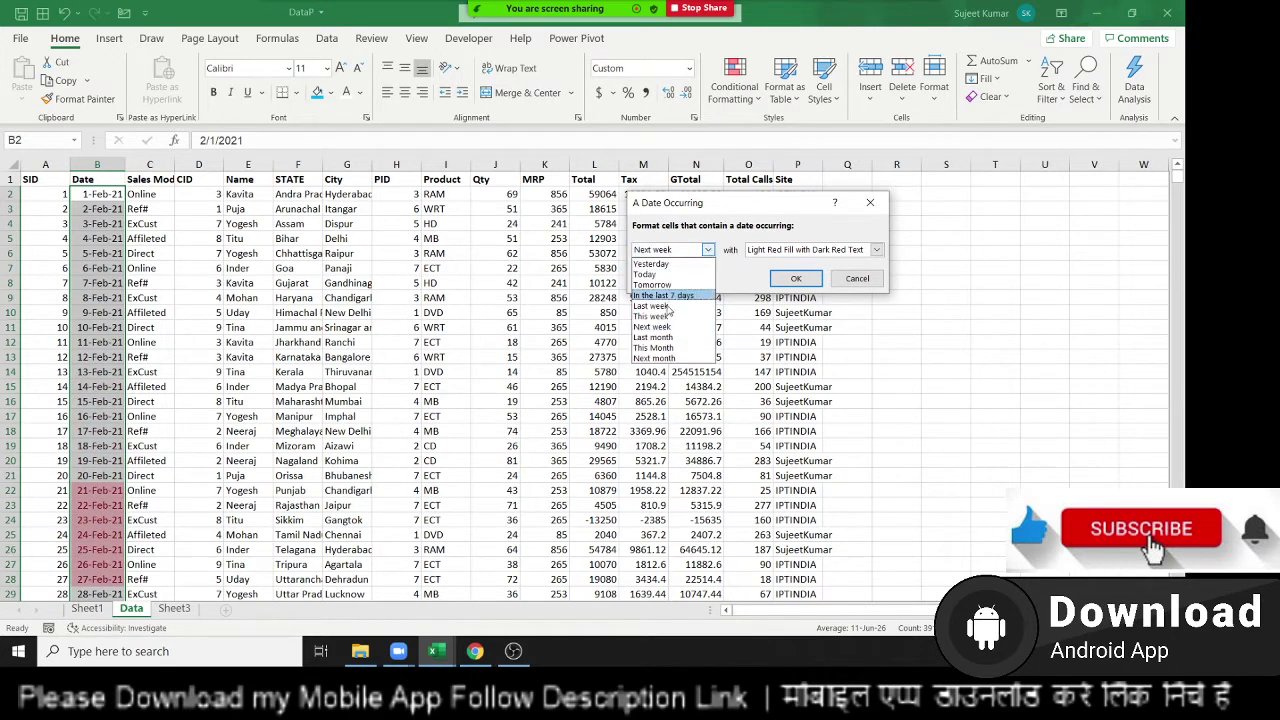
left_click(664, 346)
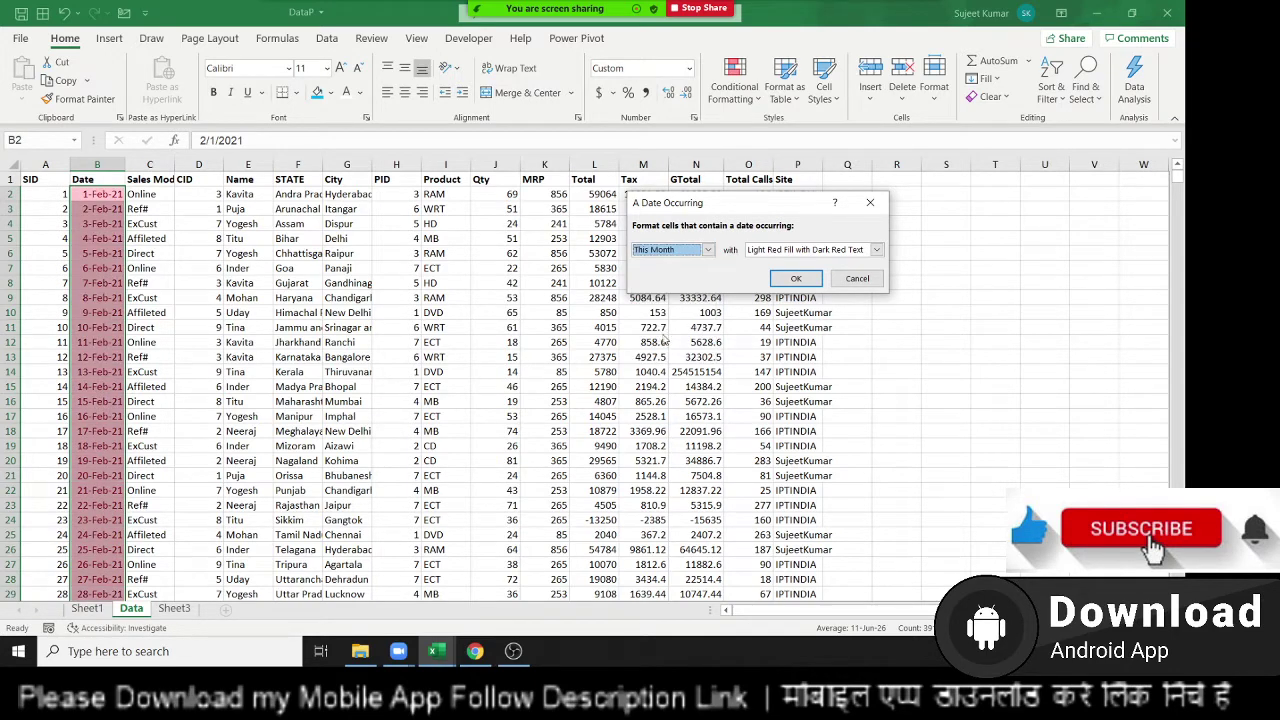
left_click(667, 251)
left_click(668, 274)
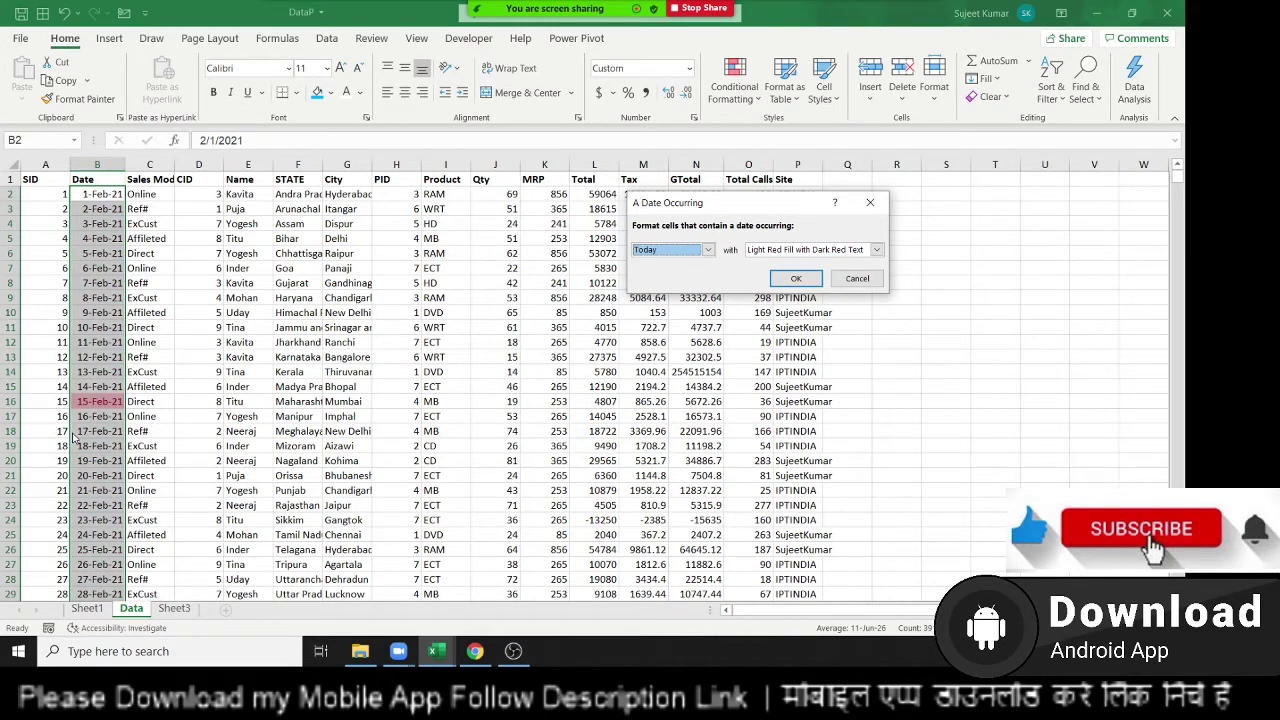
left_click(774, 252)
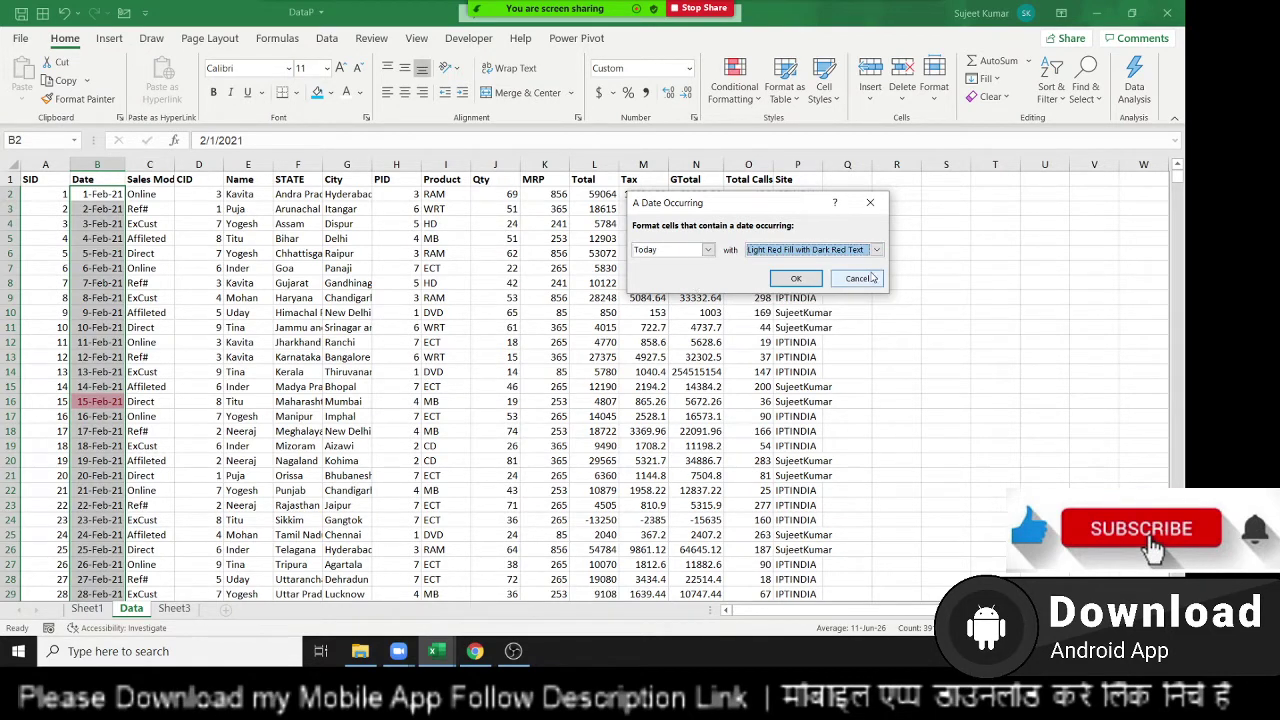
left_click(857, 278)
left_click(450, 312)
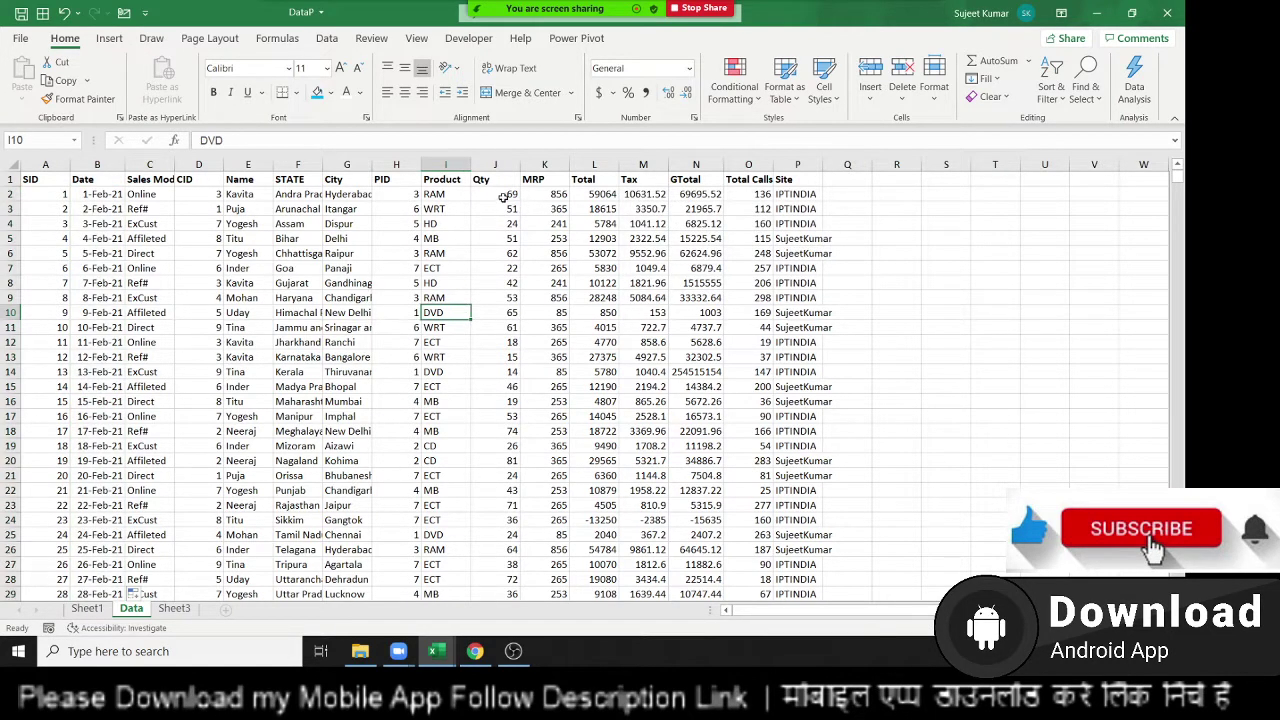
Preview Duplicate versus Unique highlighting on the Qty values, cancel it, then go to Sheet3.
left_click_drag(504, 196, 496, 579)
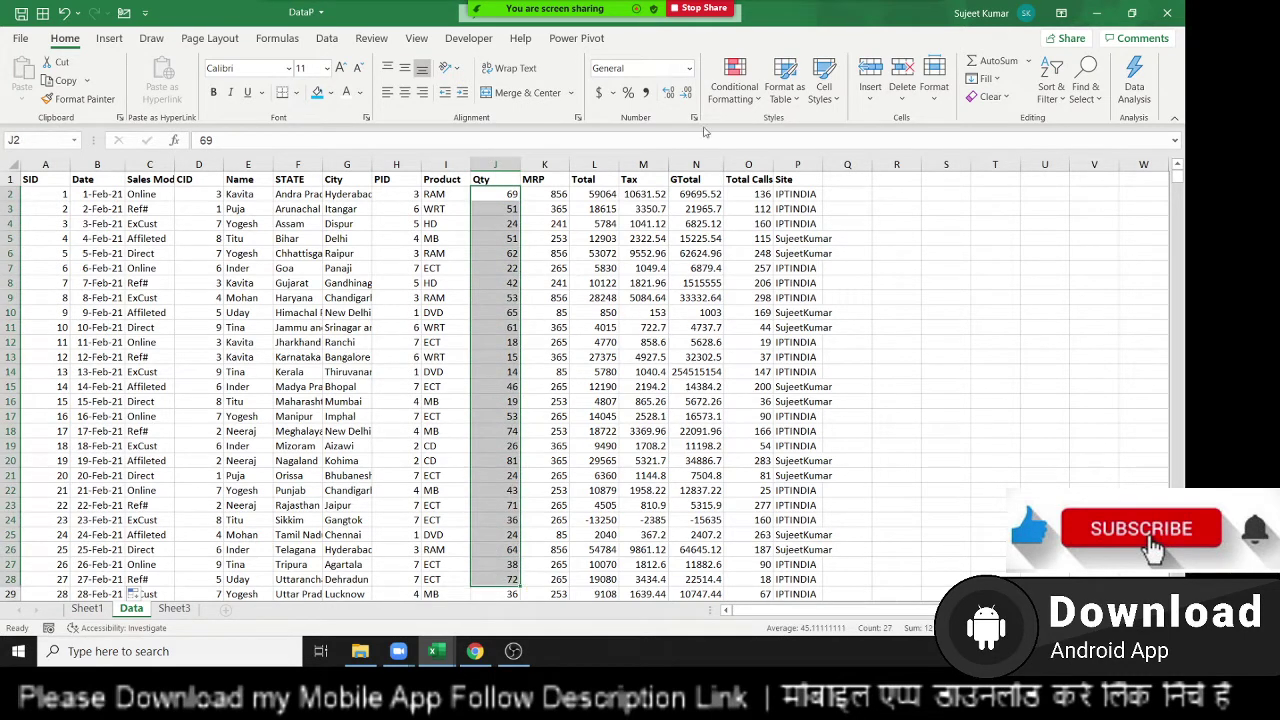
left_click(734, 85)
mouse_move(775, 130)
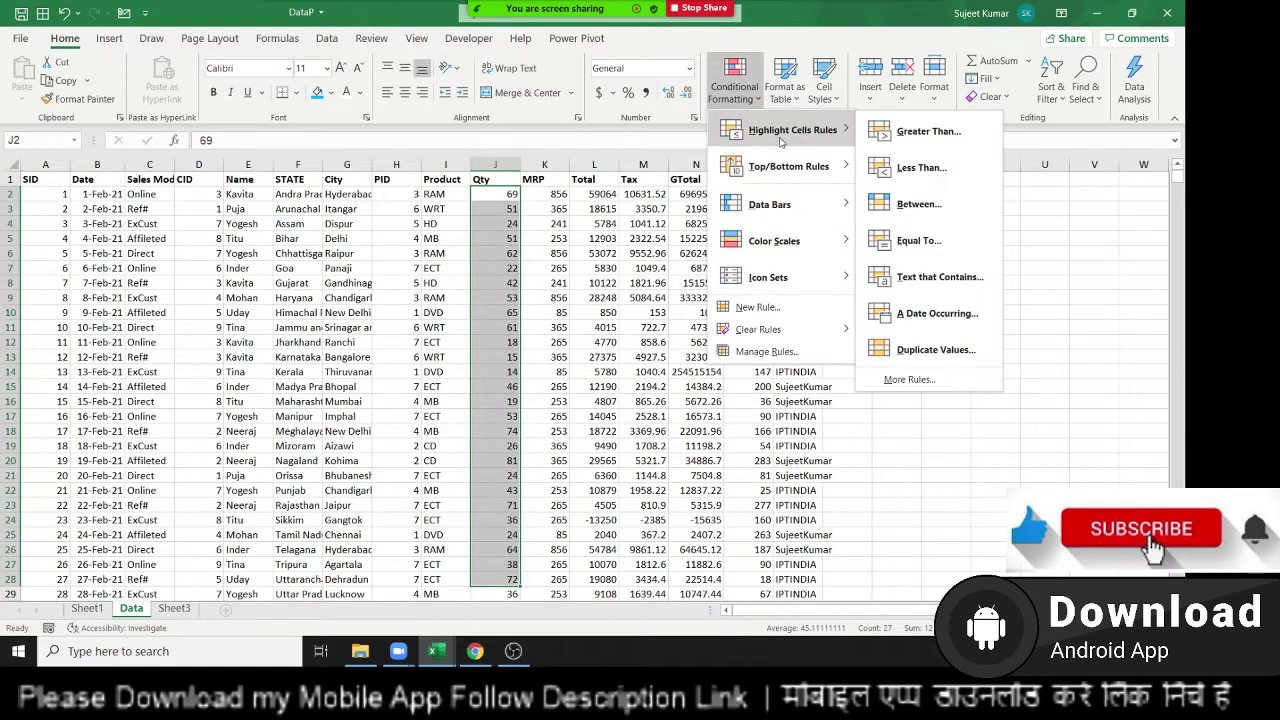
left_click(911, 352)
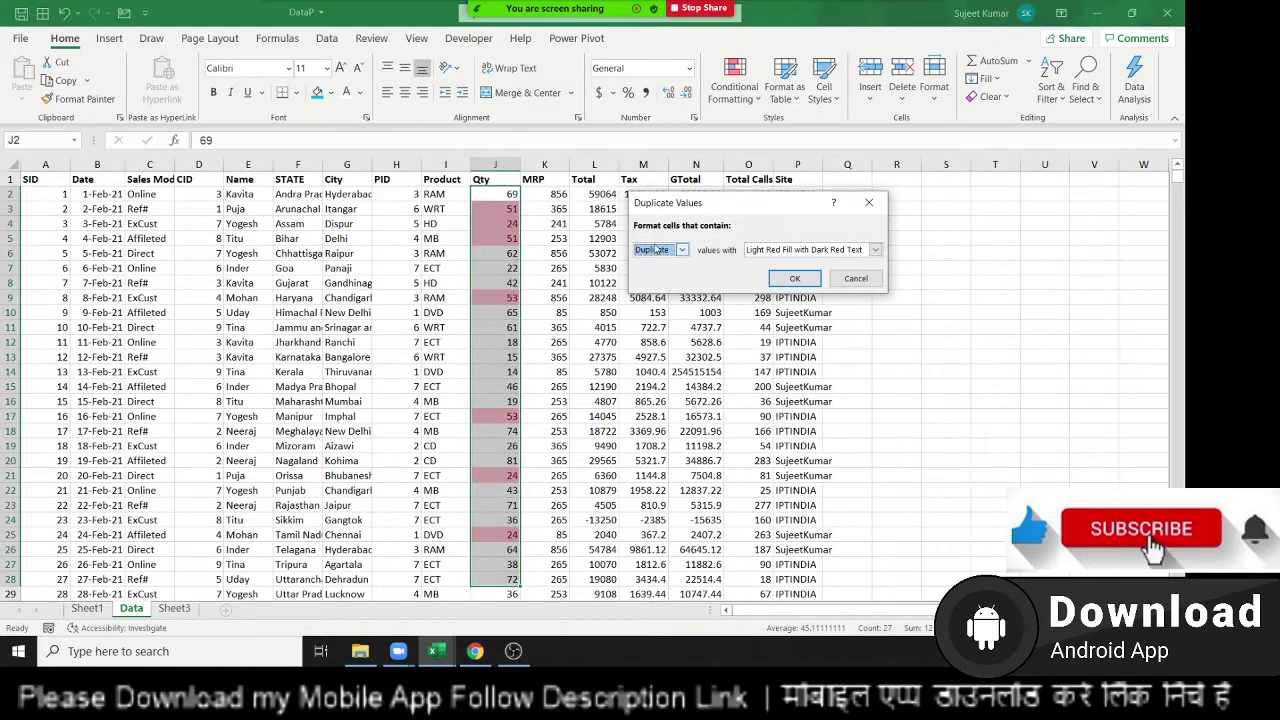
left_click(660, 252)
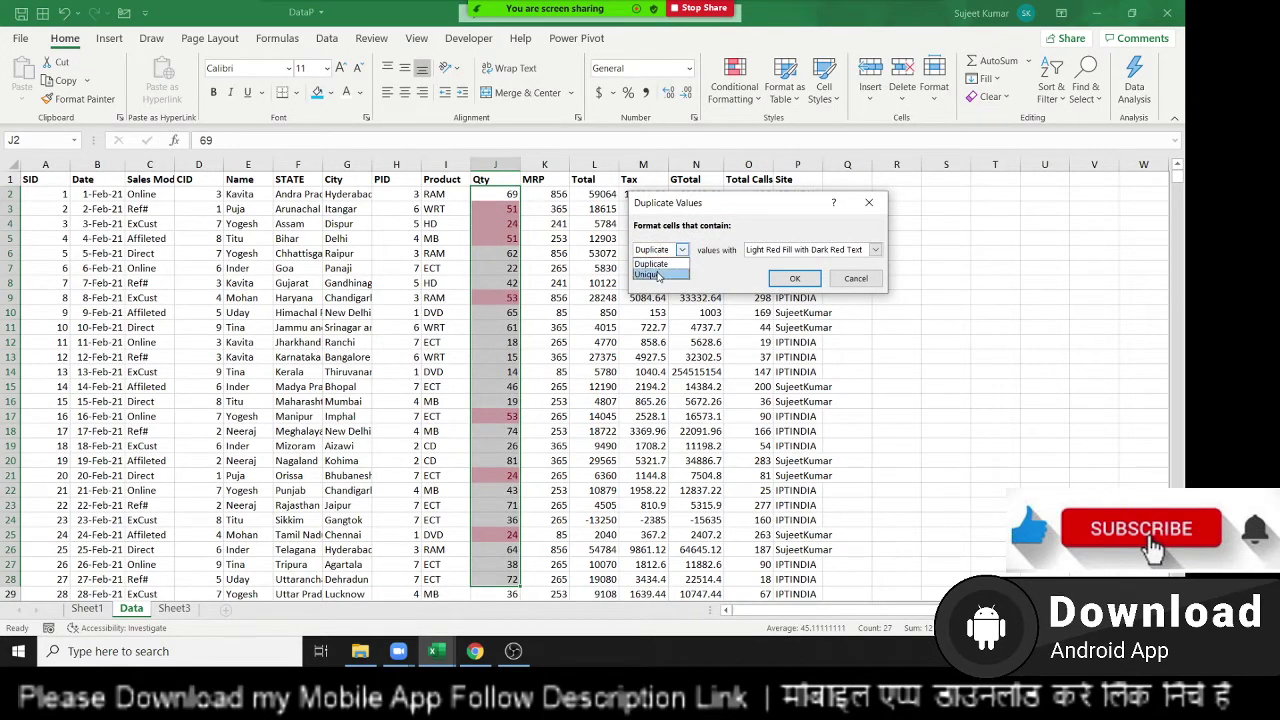
left_click(658, 277)
left_click(657, 251)
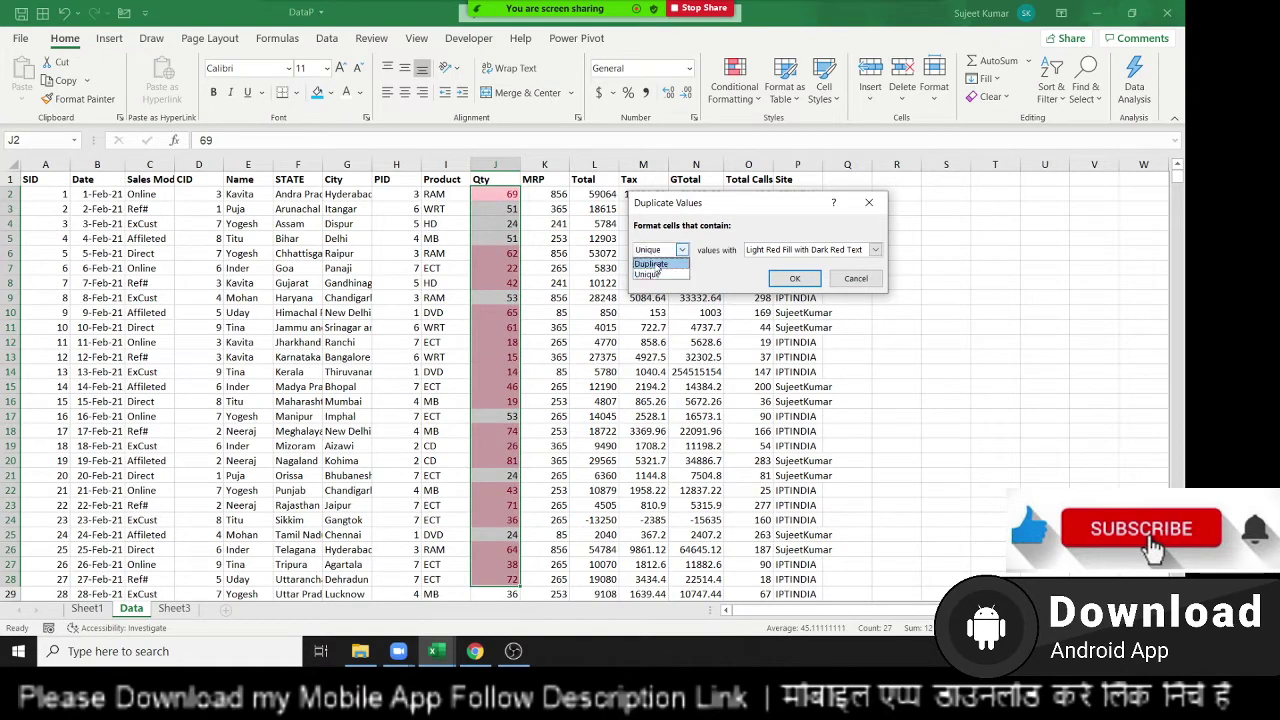
left_click(656, 265)
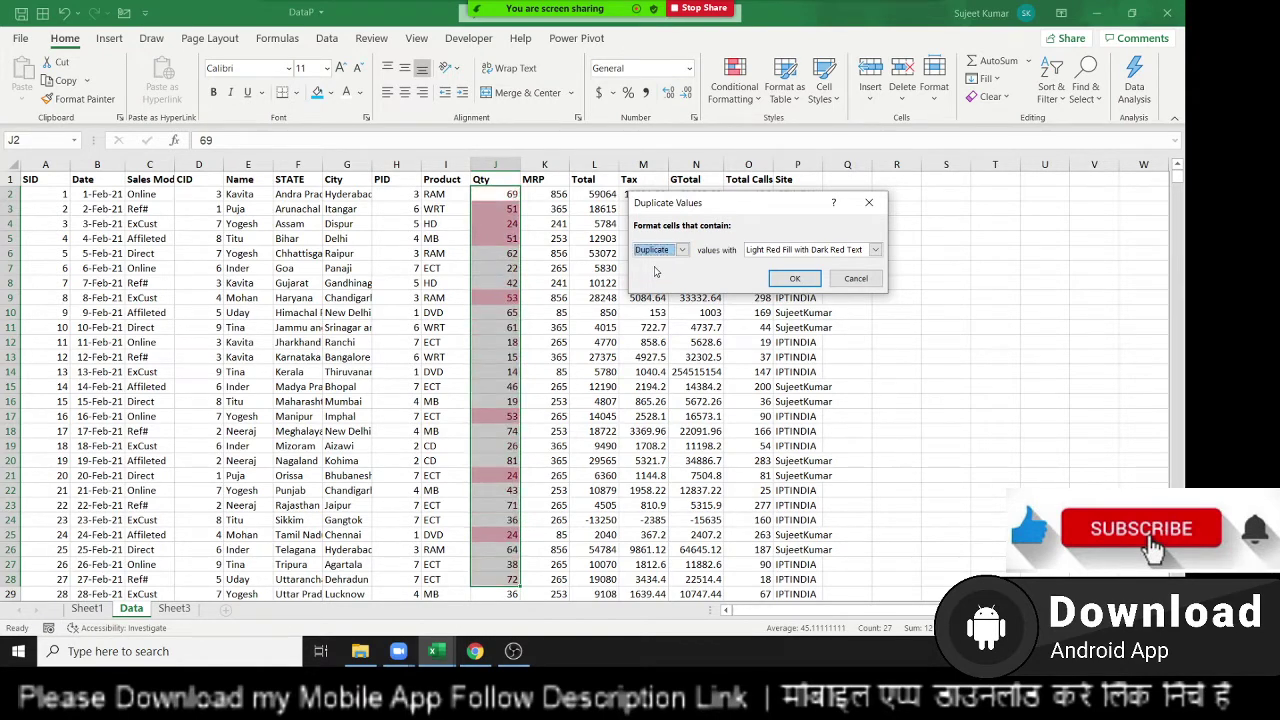
left_click(855, 278)
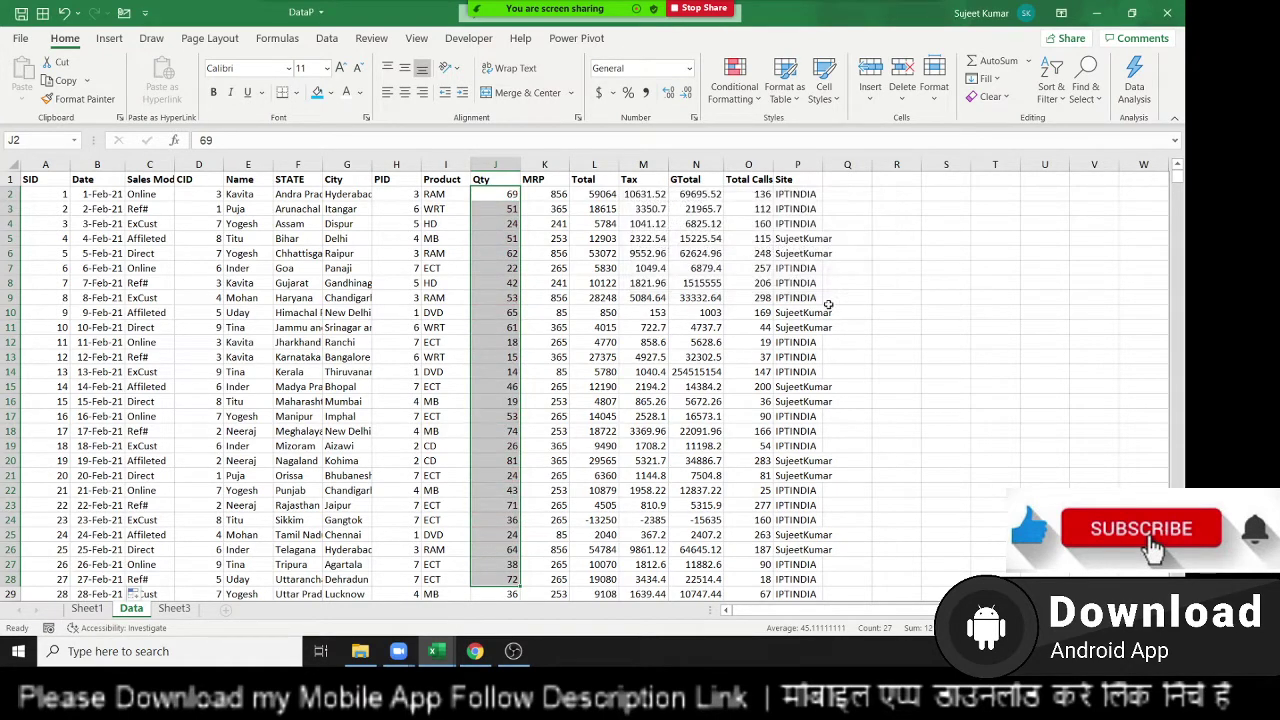
left_click(176, 609)
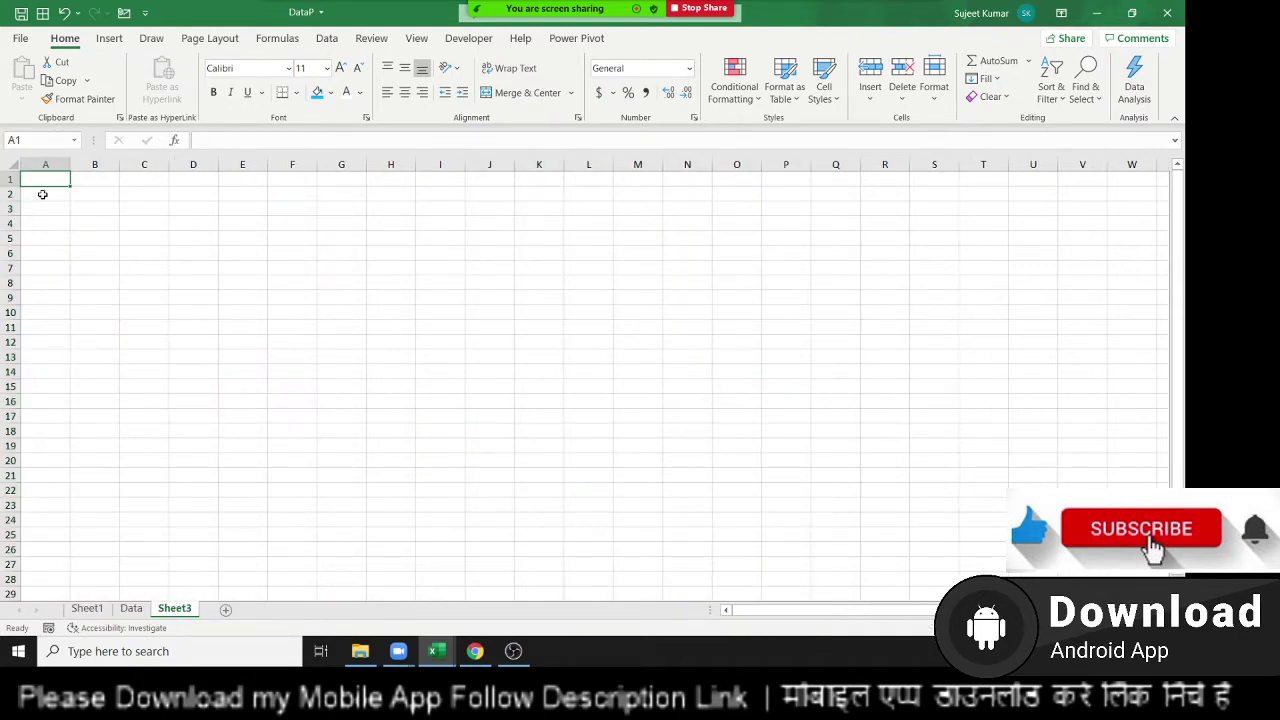
Enter the Mobile header in A1 and apply Duplicate Values highlighting to column A.
type("Mobil")
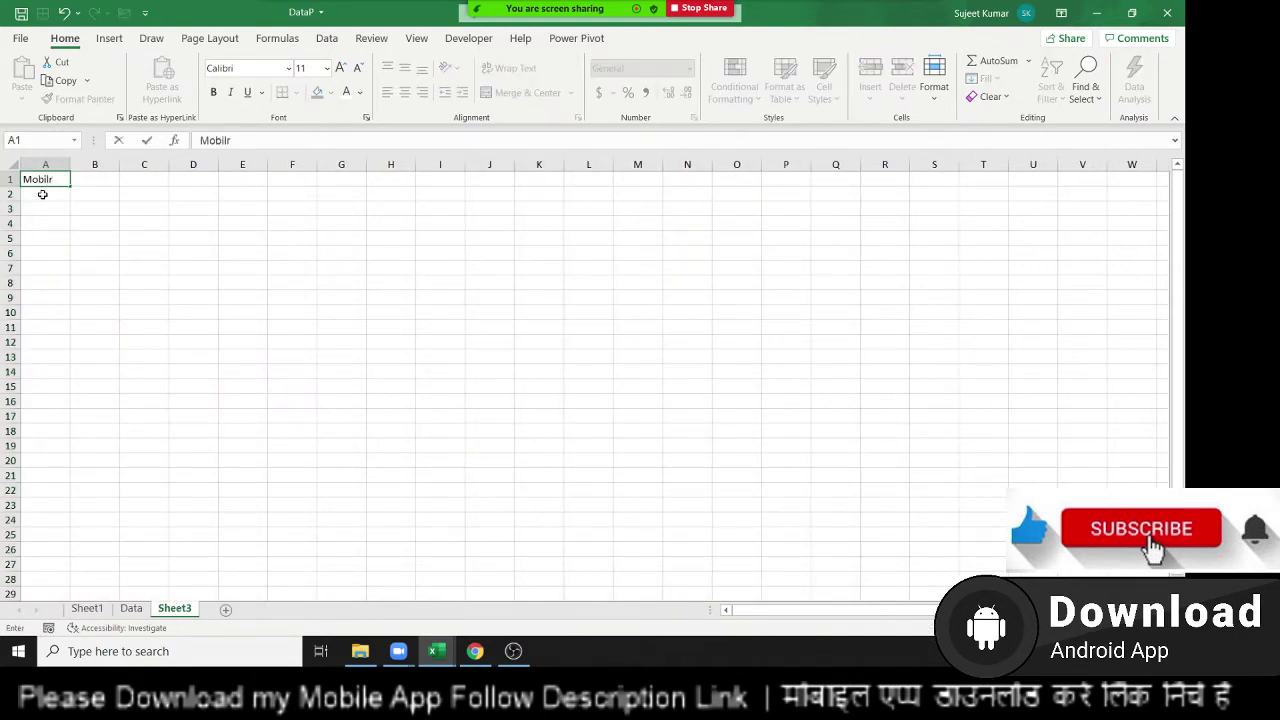
type("e")
key("Return")
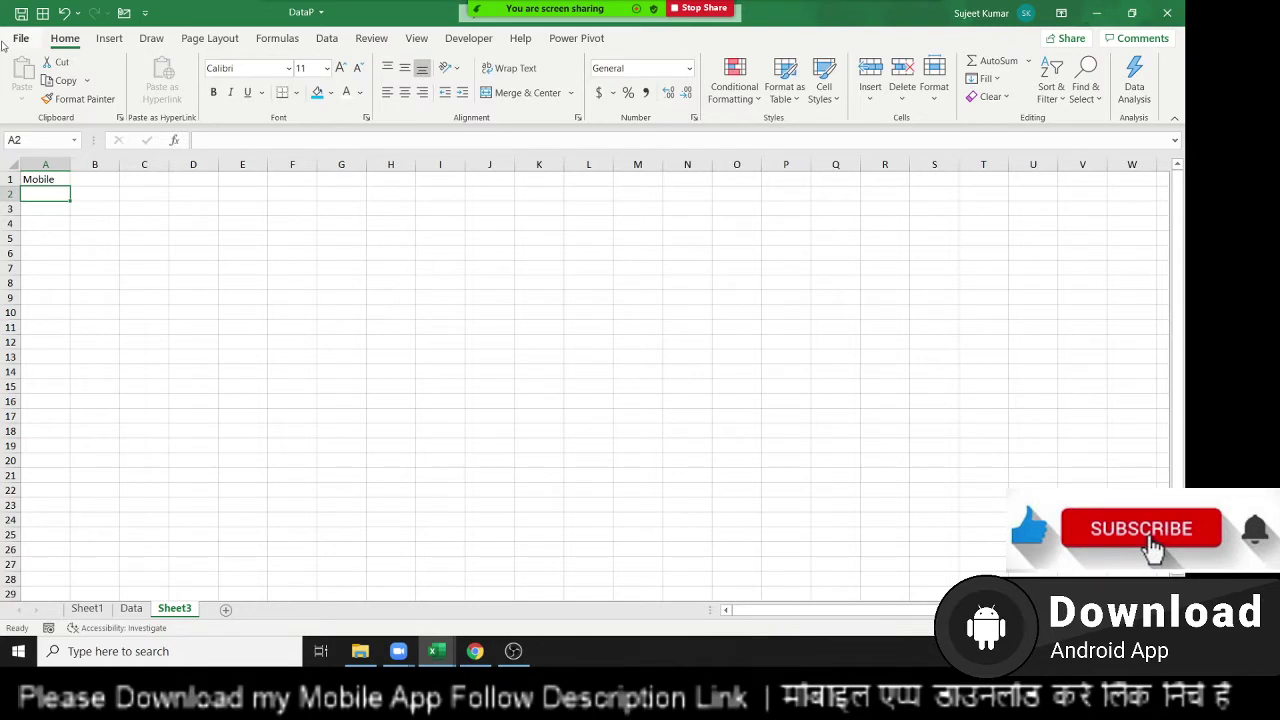
left_click(45, 164)
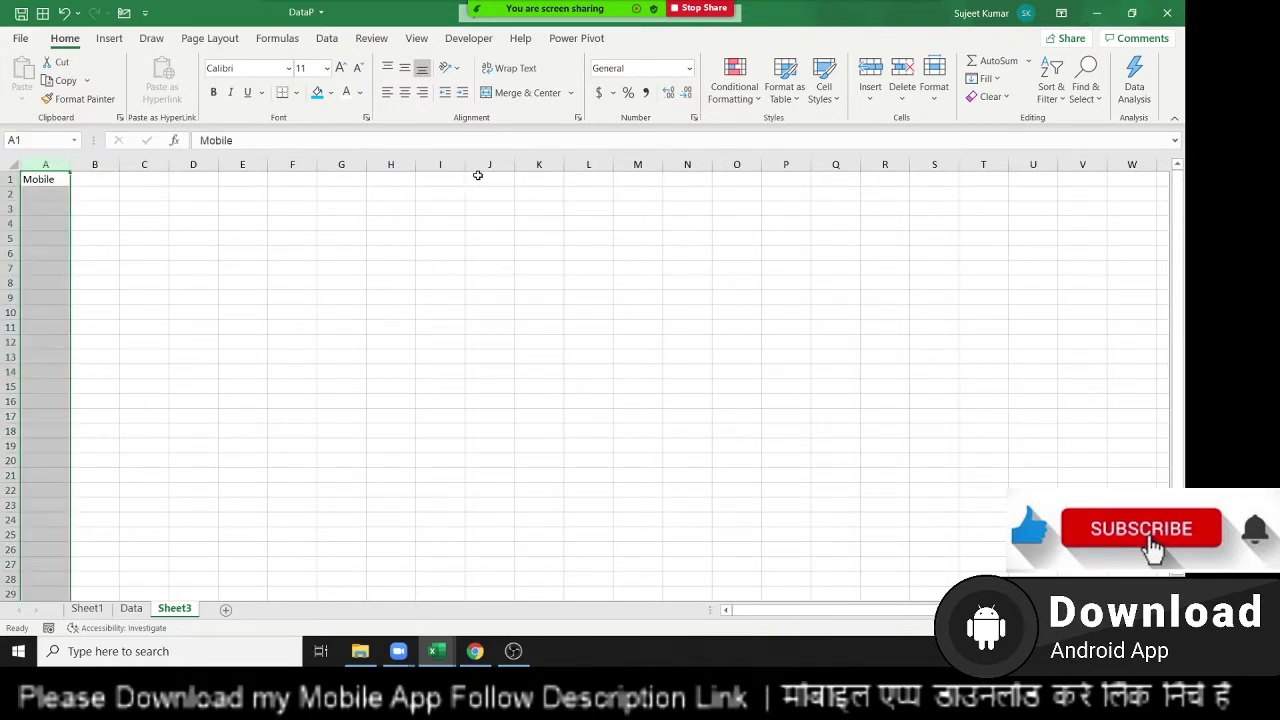
left_click(735, 88)
mouse_move(790, 130)
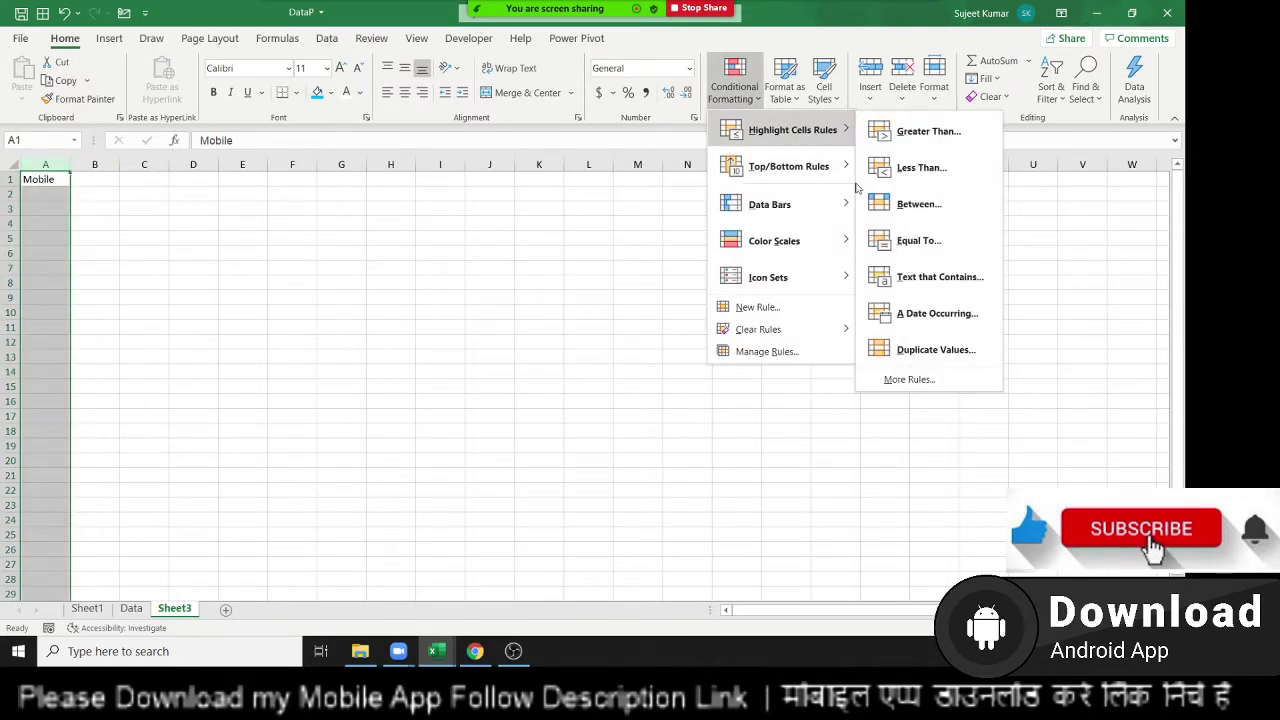
left_click(913, 349)
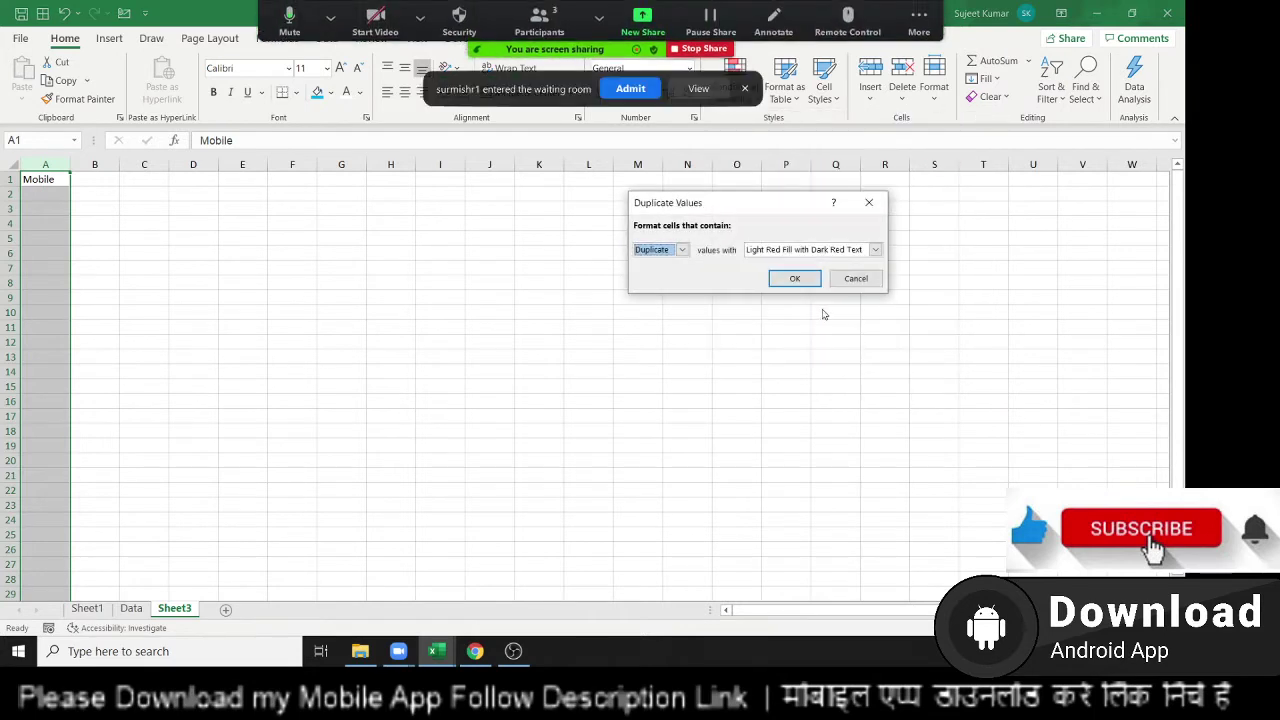
left_click(794, 280)
left_click(242, 267)
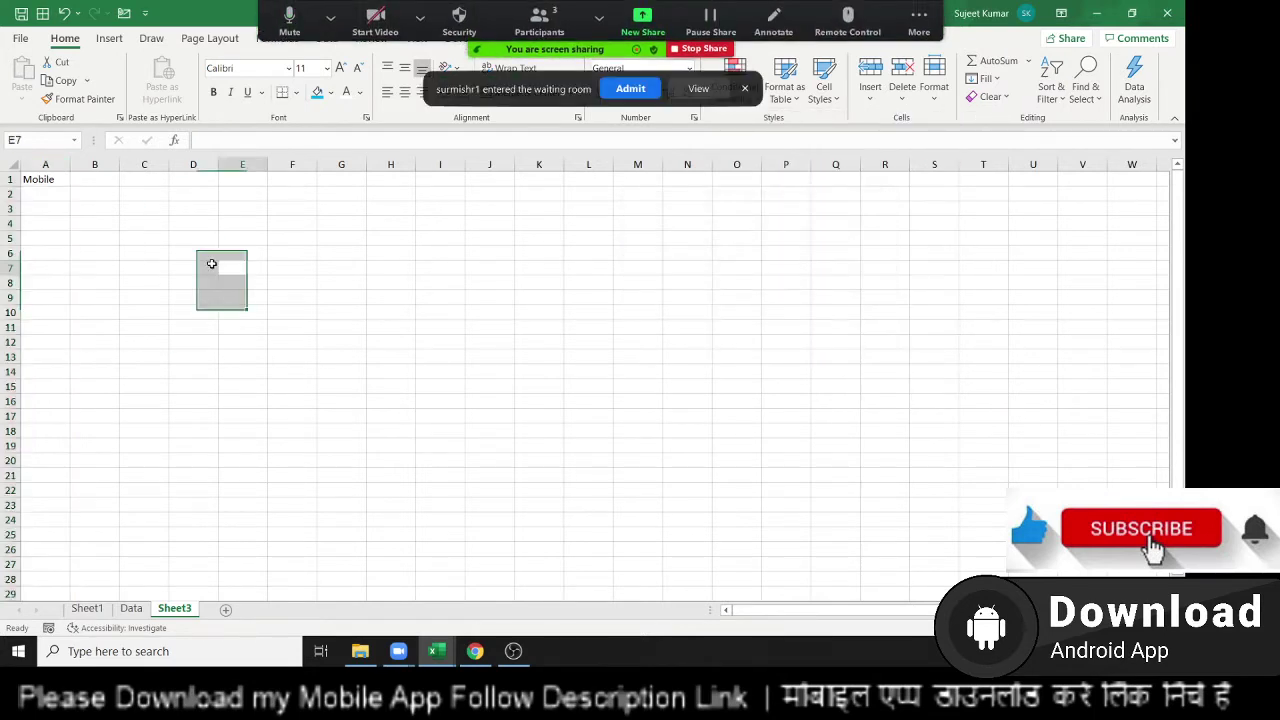
Widen column A and enter the same mobile number in A2, A7 and A14.
left_click_drag(70, 165, 115, 167)
left_click(46, 193)
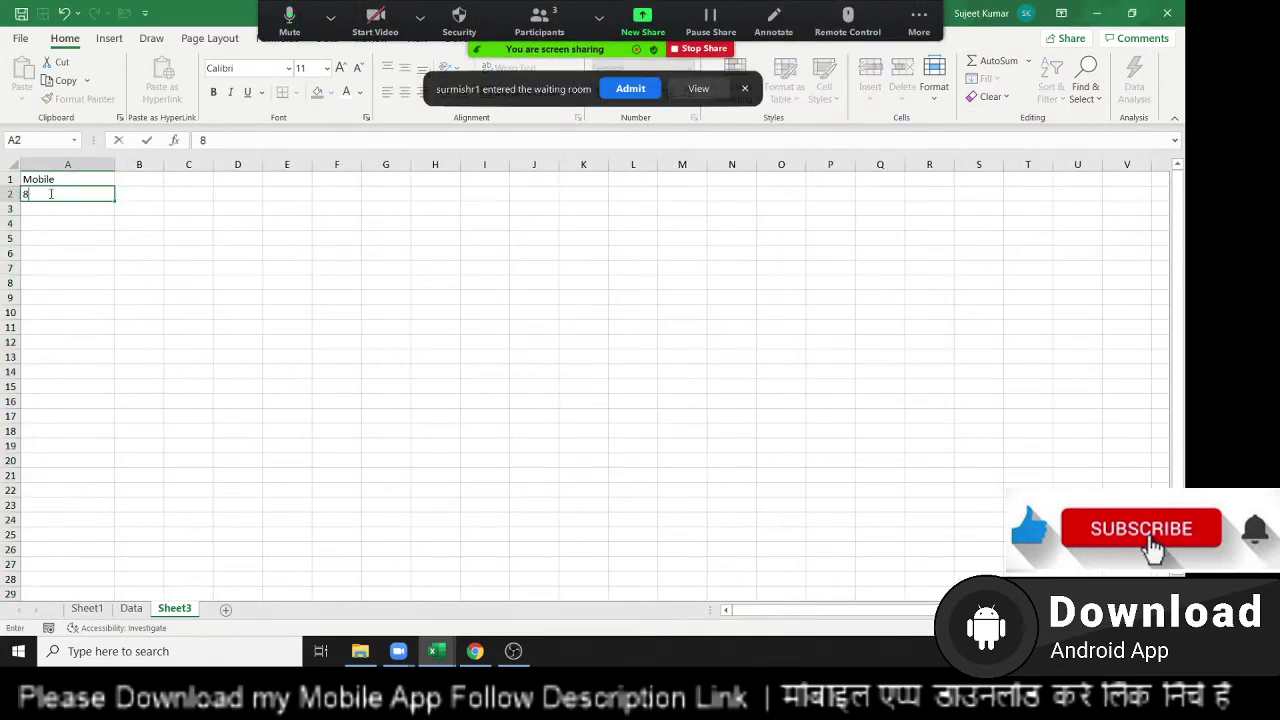
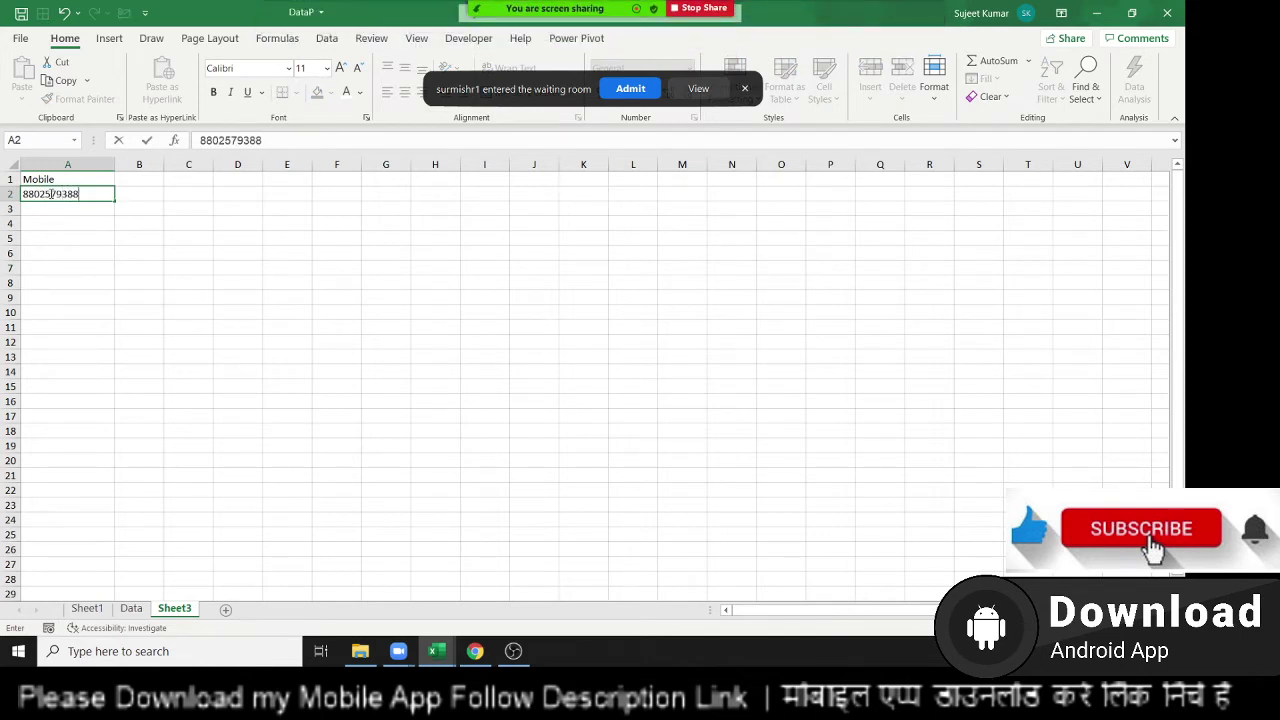
key("Return")
key("Down")
key("Down")
key("Down")
key("Down")
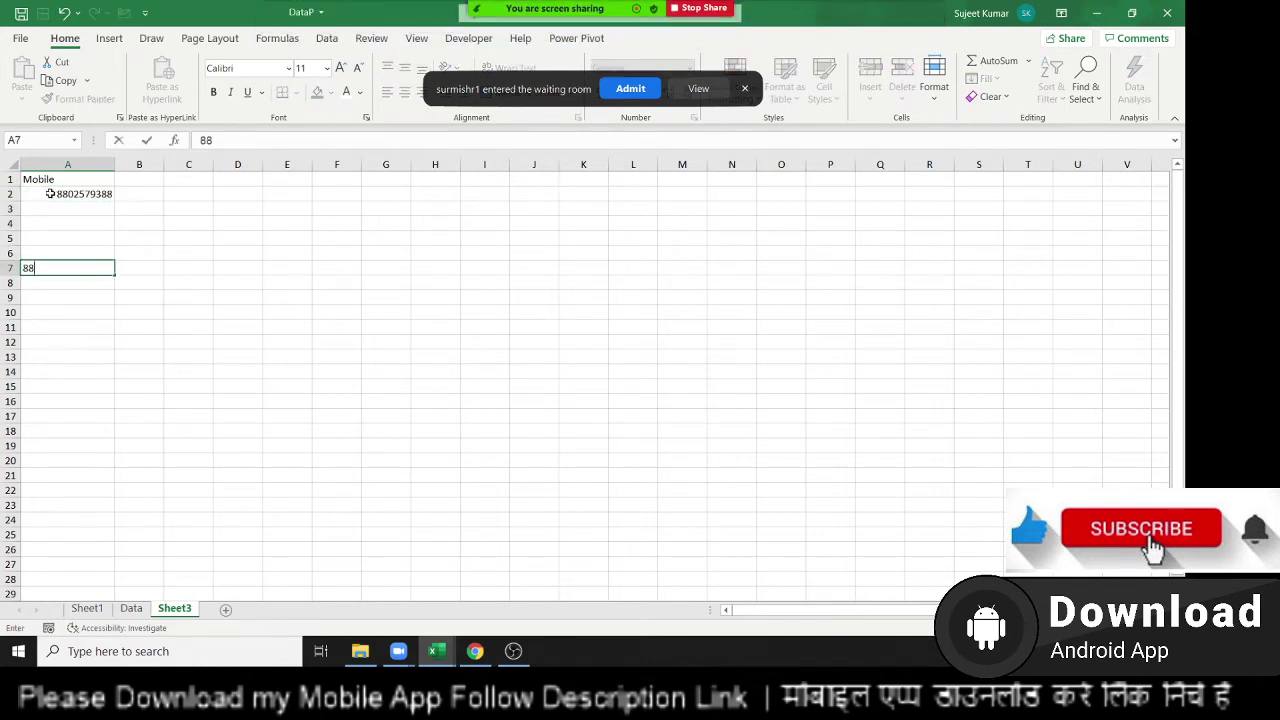
key("Return")
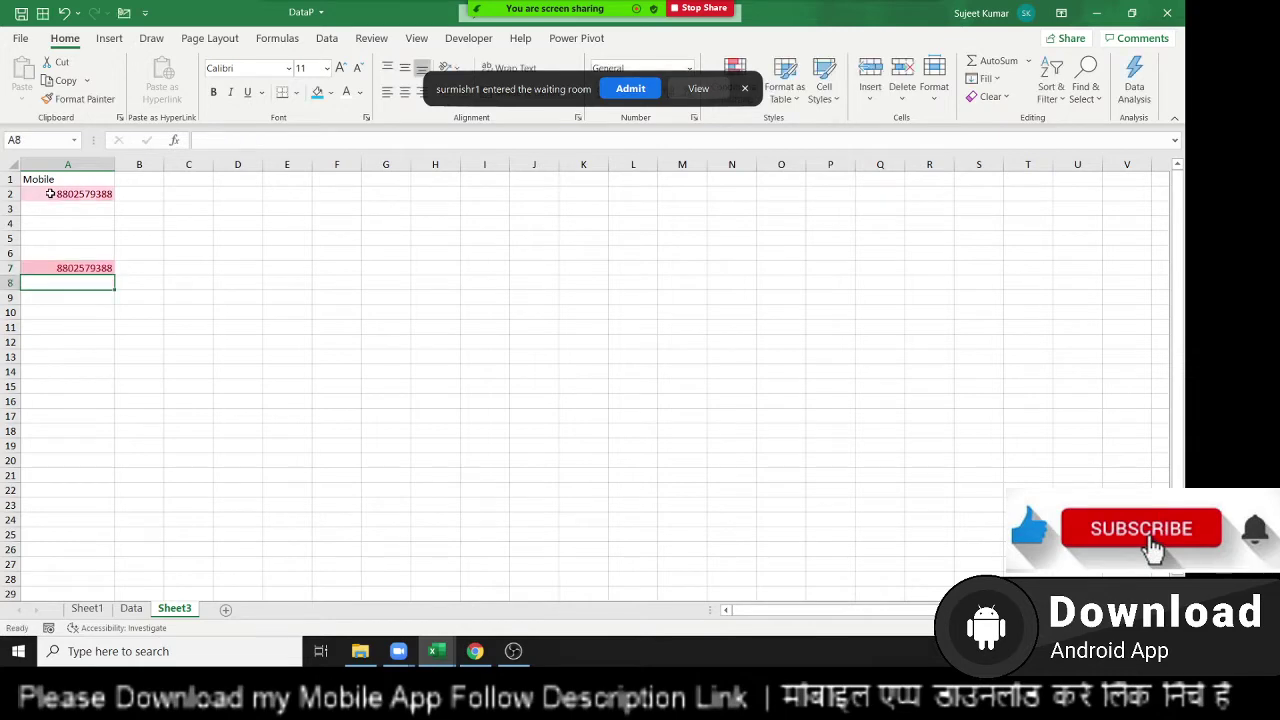
key("Down")
key("Down")
key("Down")
key("Down")
key("Down")
key("Down")
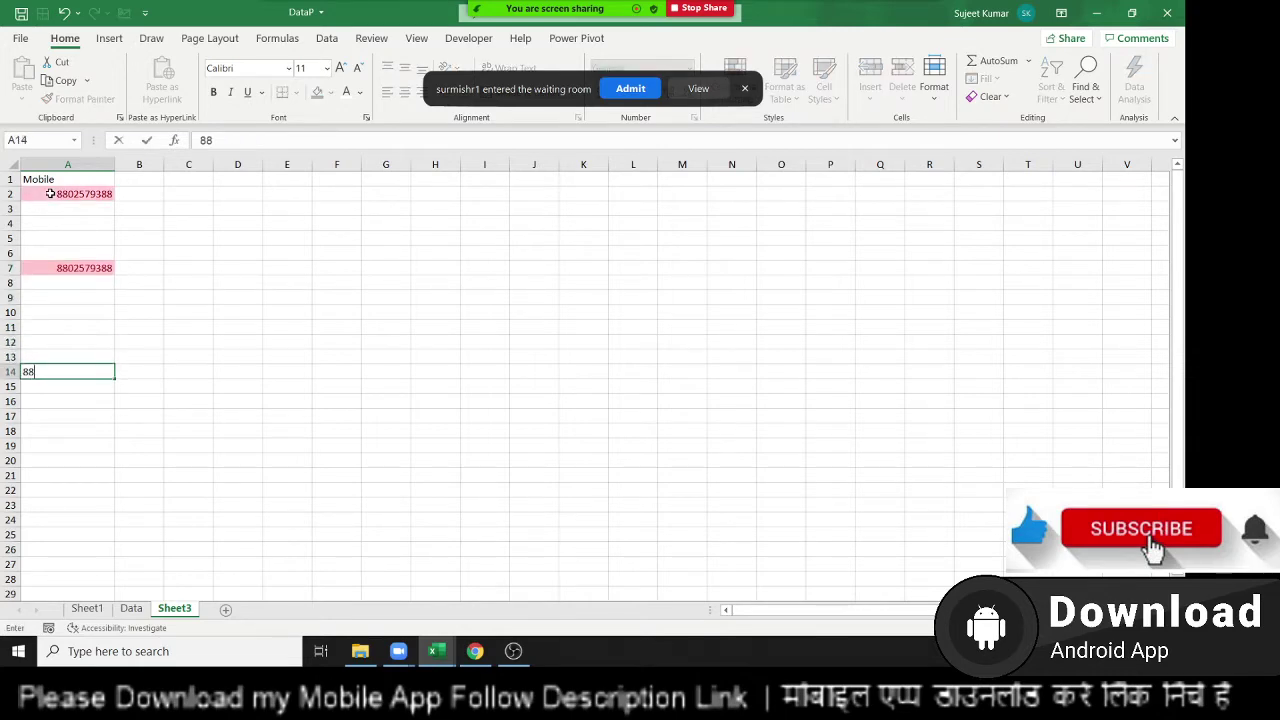
key("Return")
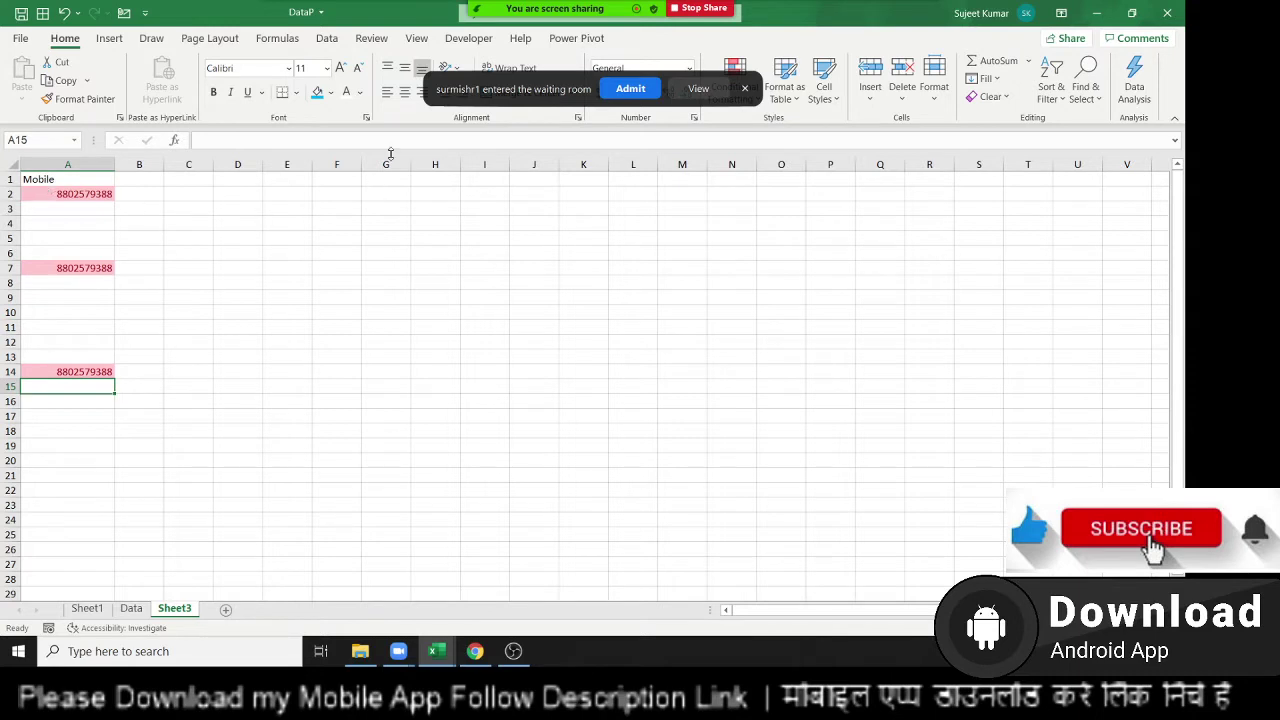
left_click(753, 96)
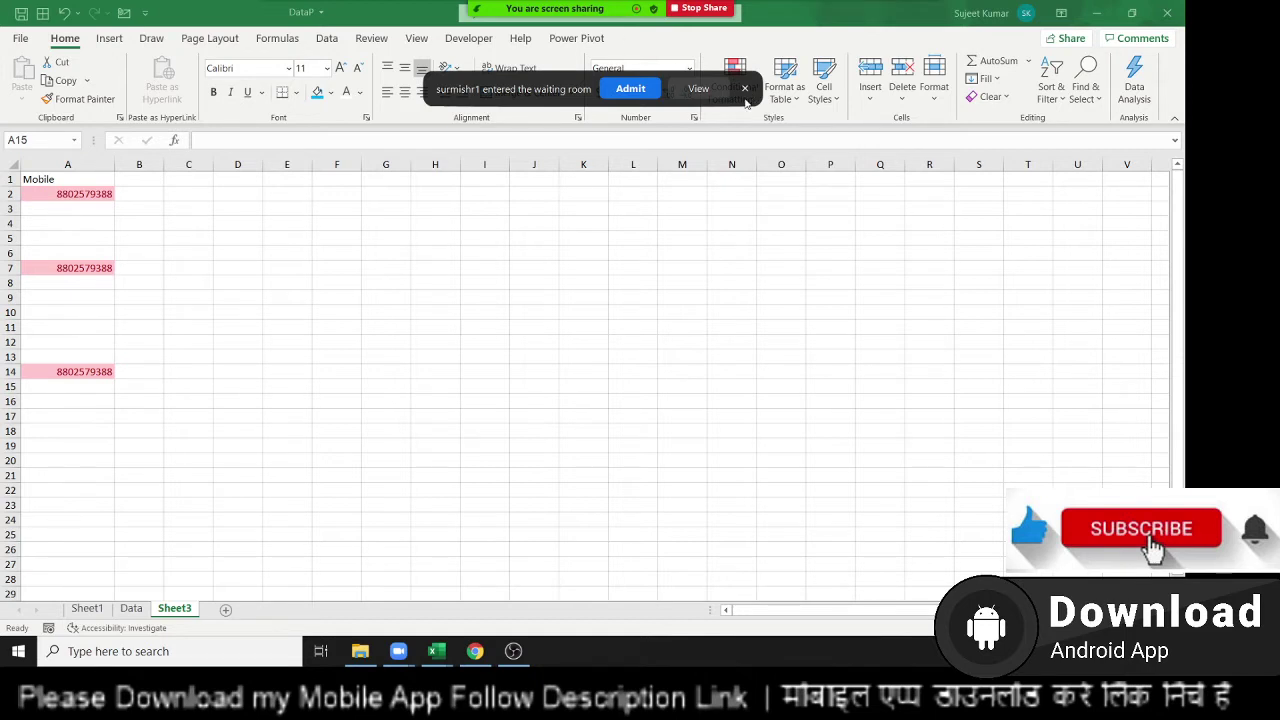
Back on the Data sheet, start Remove Duplicates on the Qty column, then cancel without removing anything.
left_click(747, 88)
left_click(131, 608)
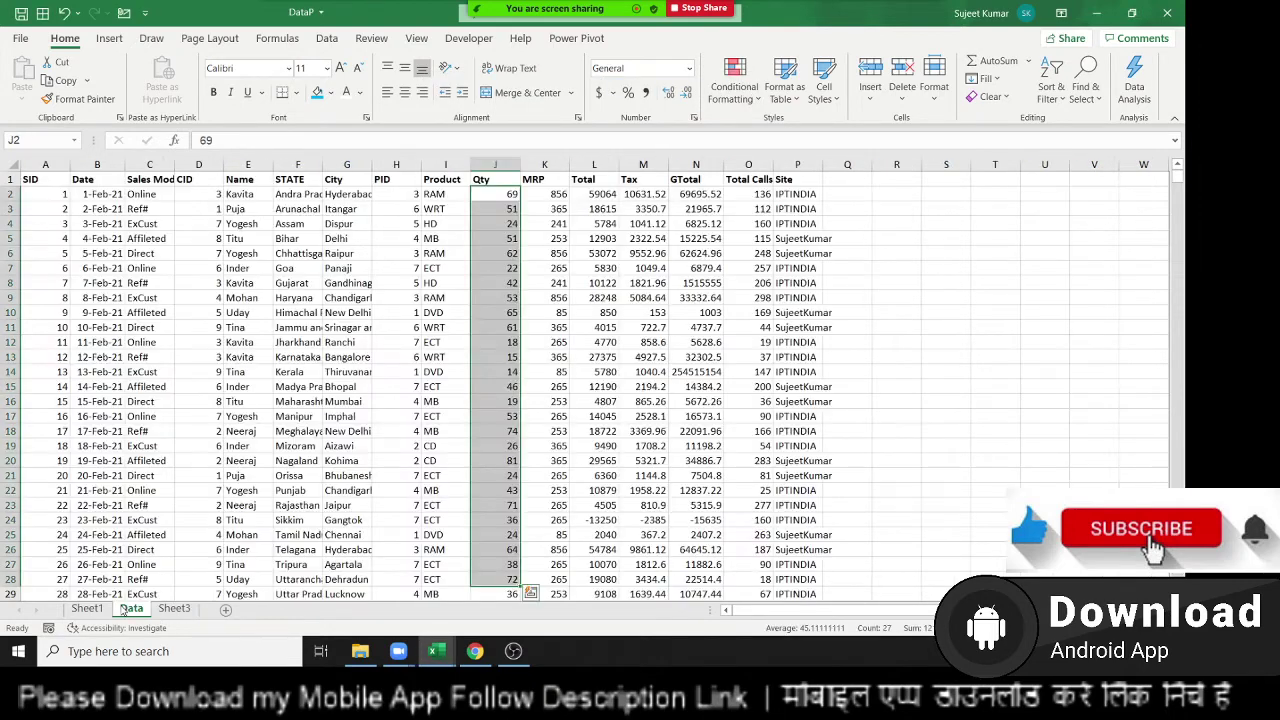
left_click(308, 236)
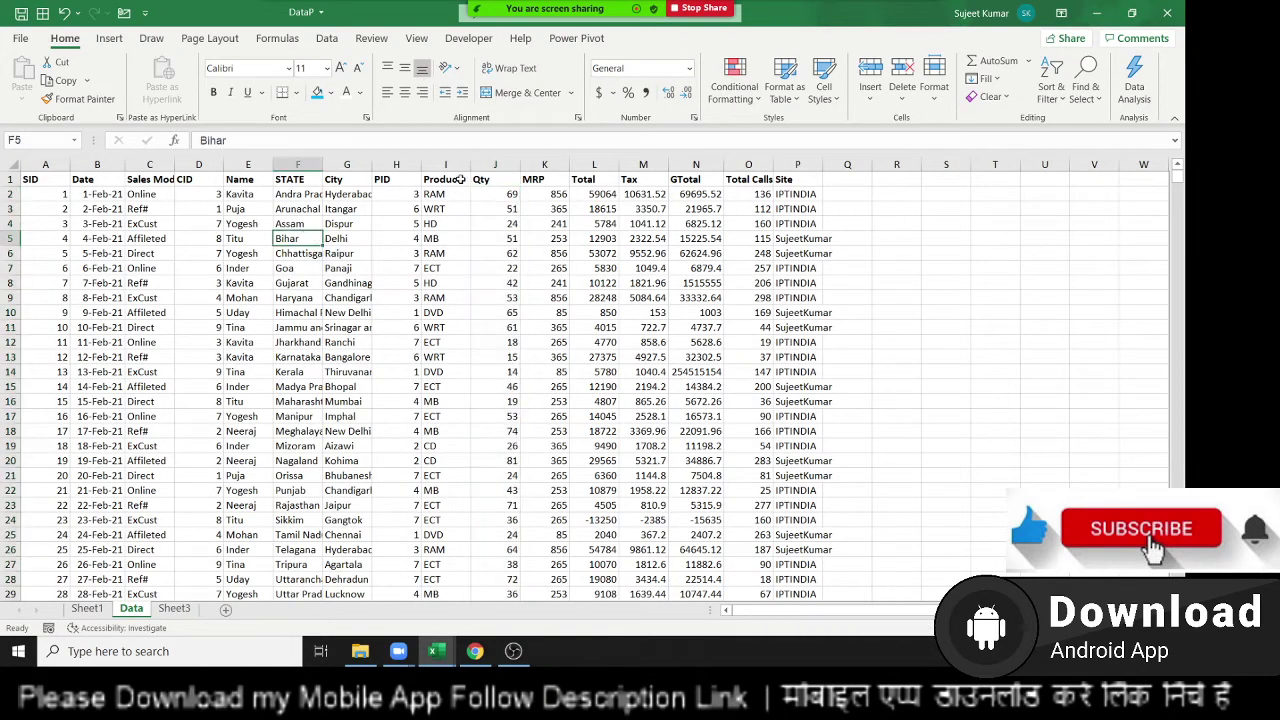
left_click(493, 163)
left_click(326, 40)
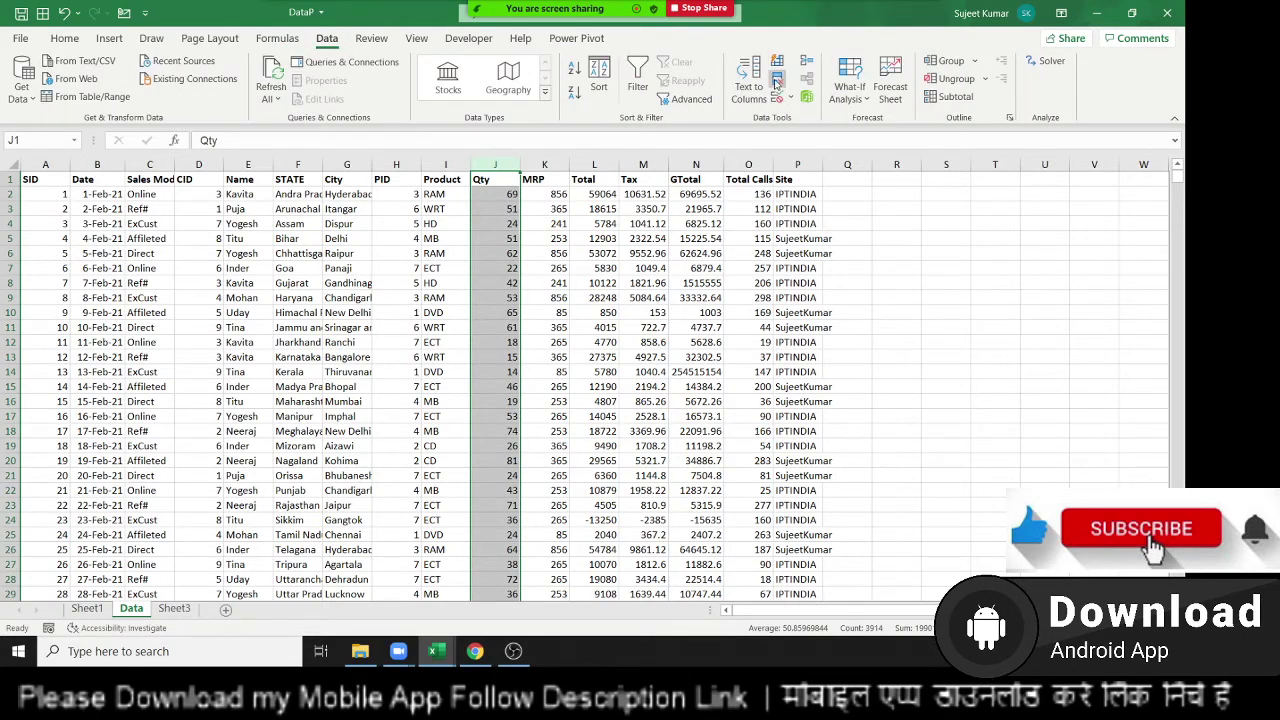
left_click(777, 78)
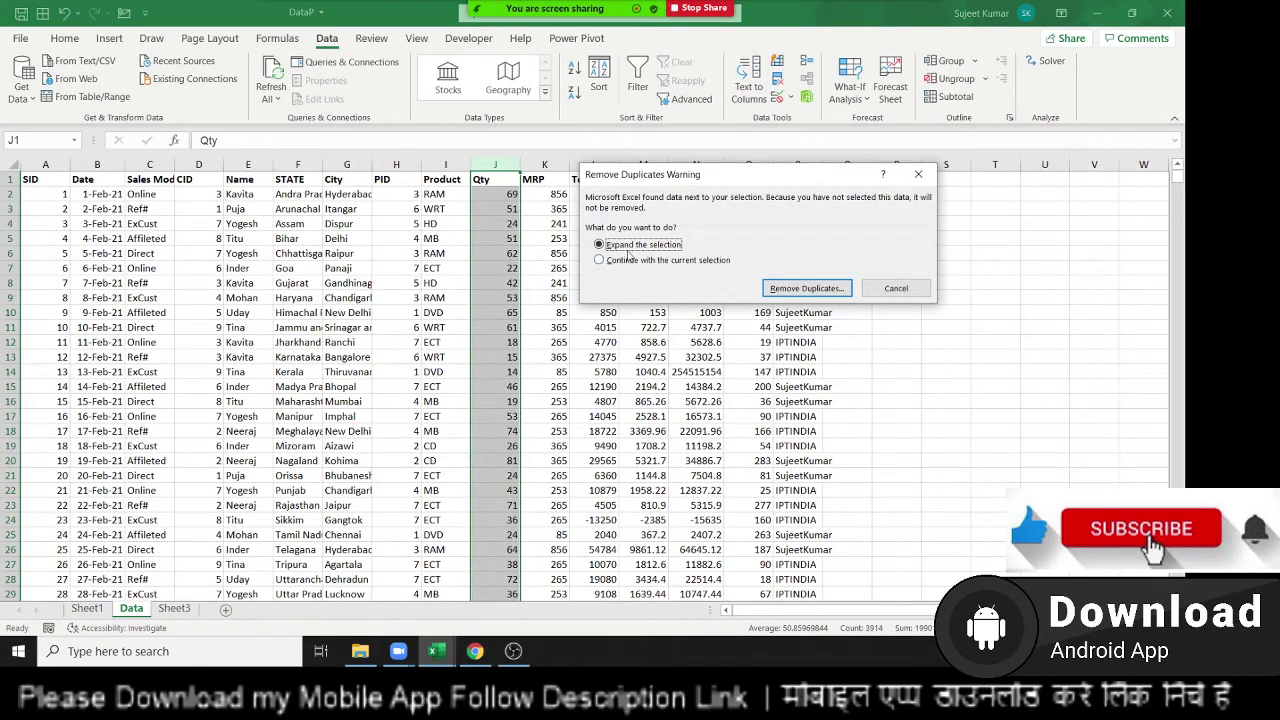
left_click(918, 174)
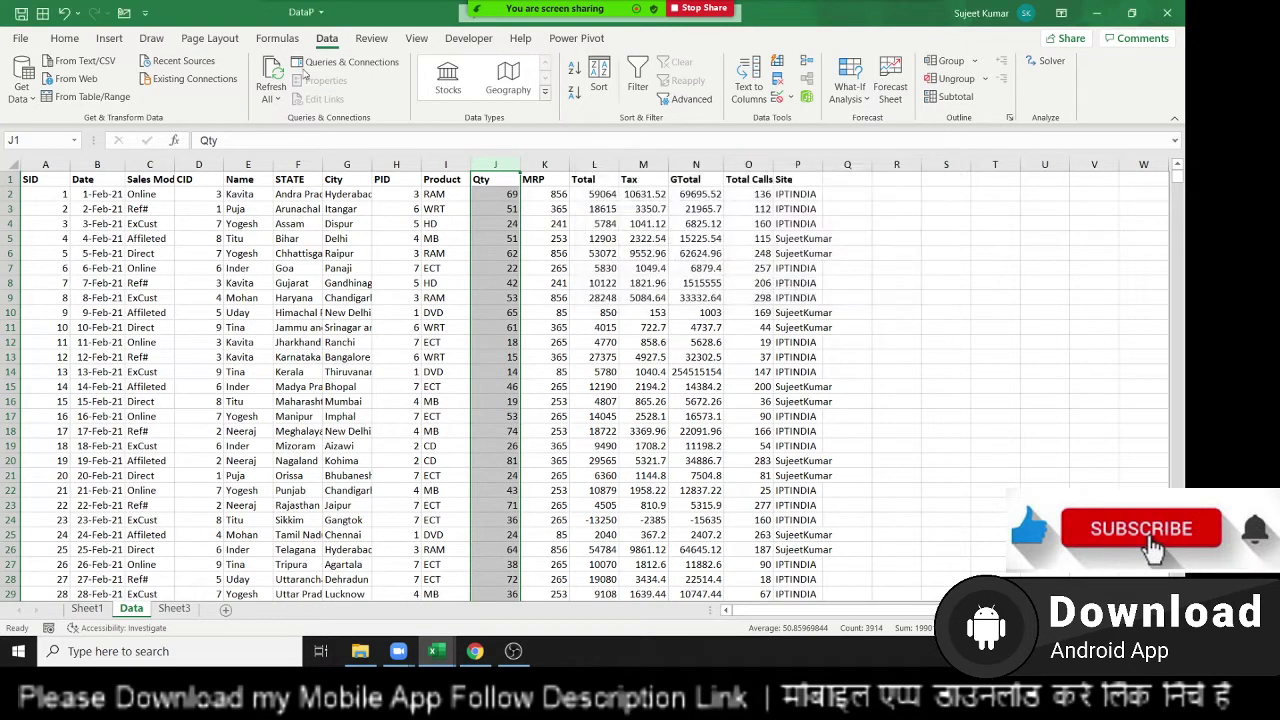
left_click(60, 41)
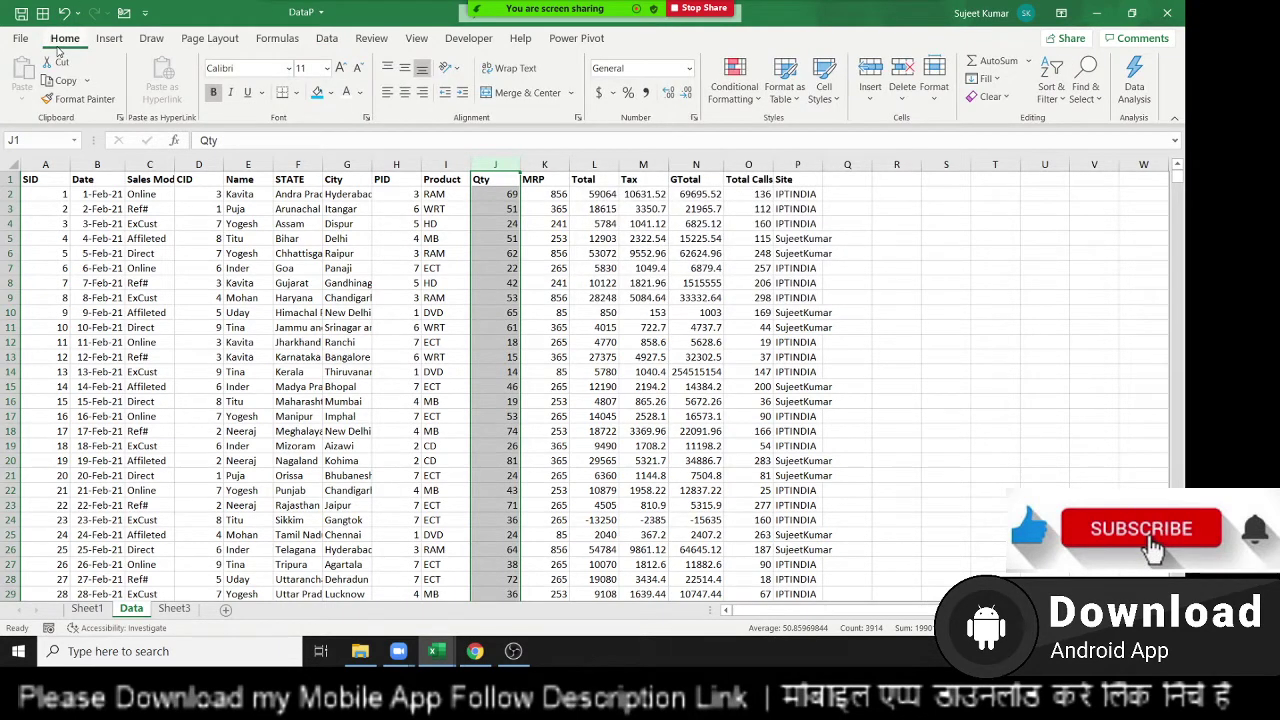
Open the Top 10 Items rule for Qty and raise the rank from 10 to 50.
left_click(735, 85)
mouse_move(792, 130)
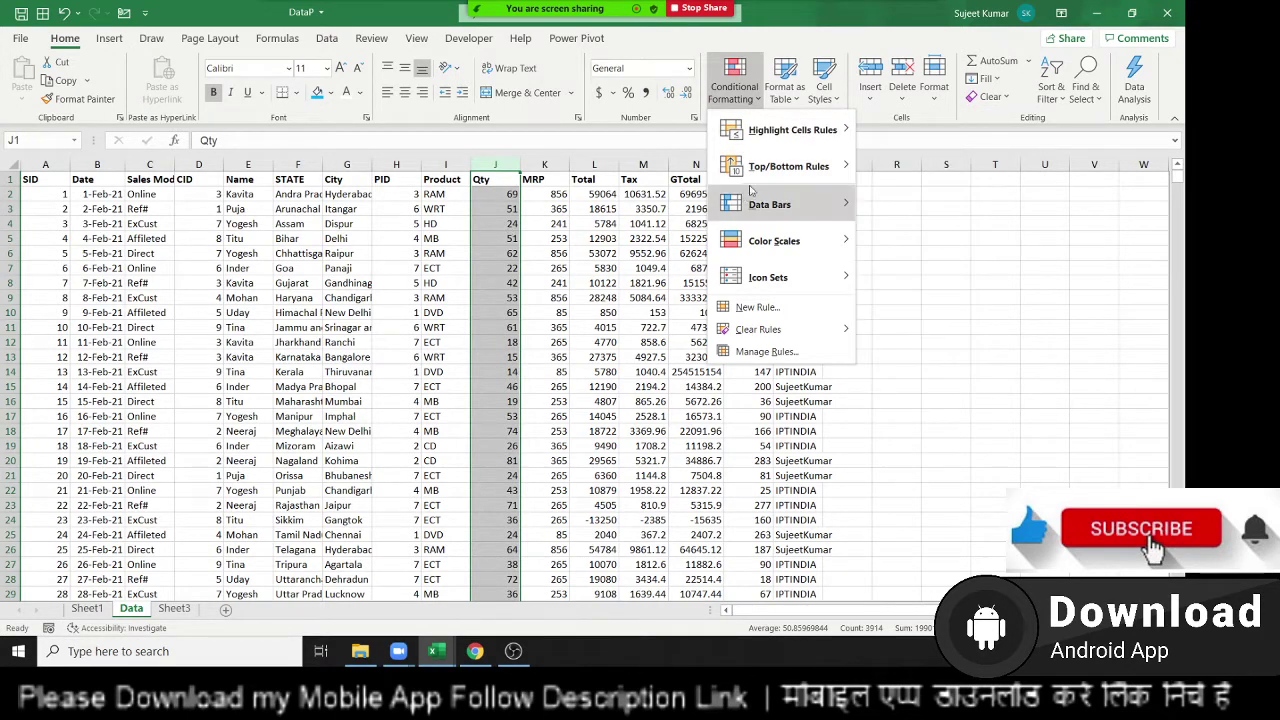
mouse_move(790, 166)
left_click(898, 170)
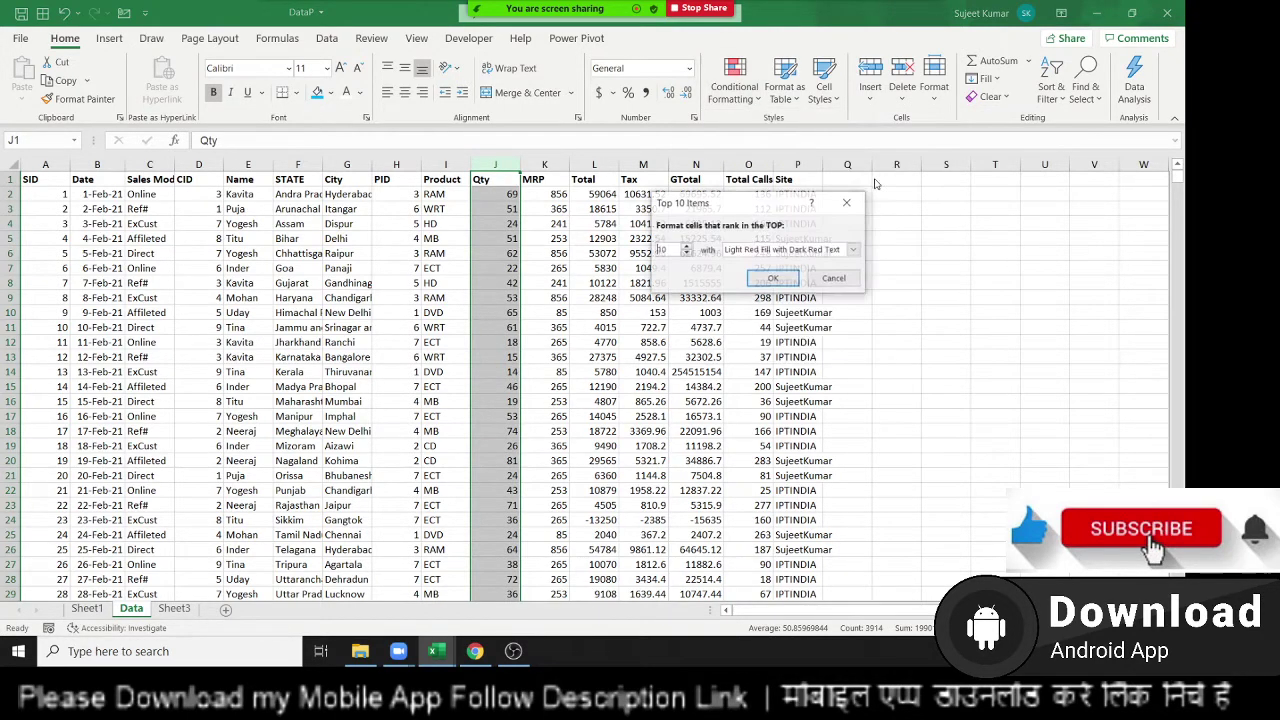
type("50")
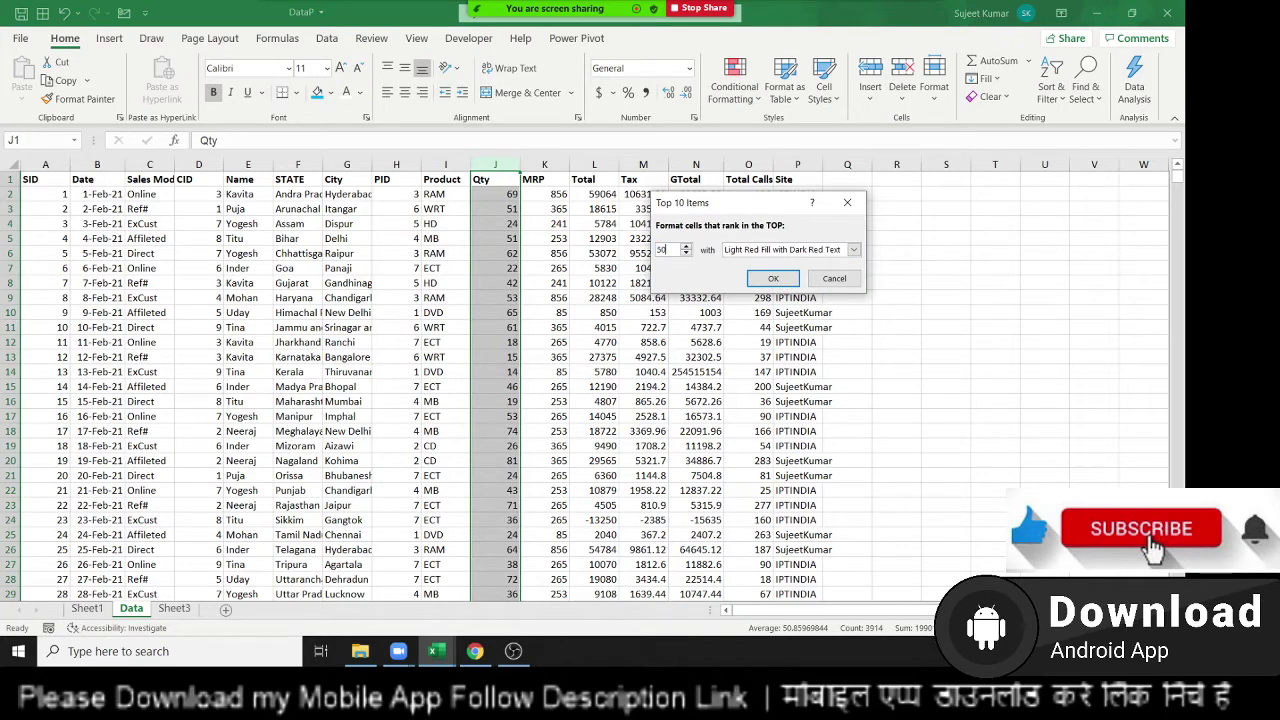
type("0")
key("Return")
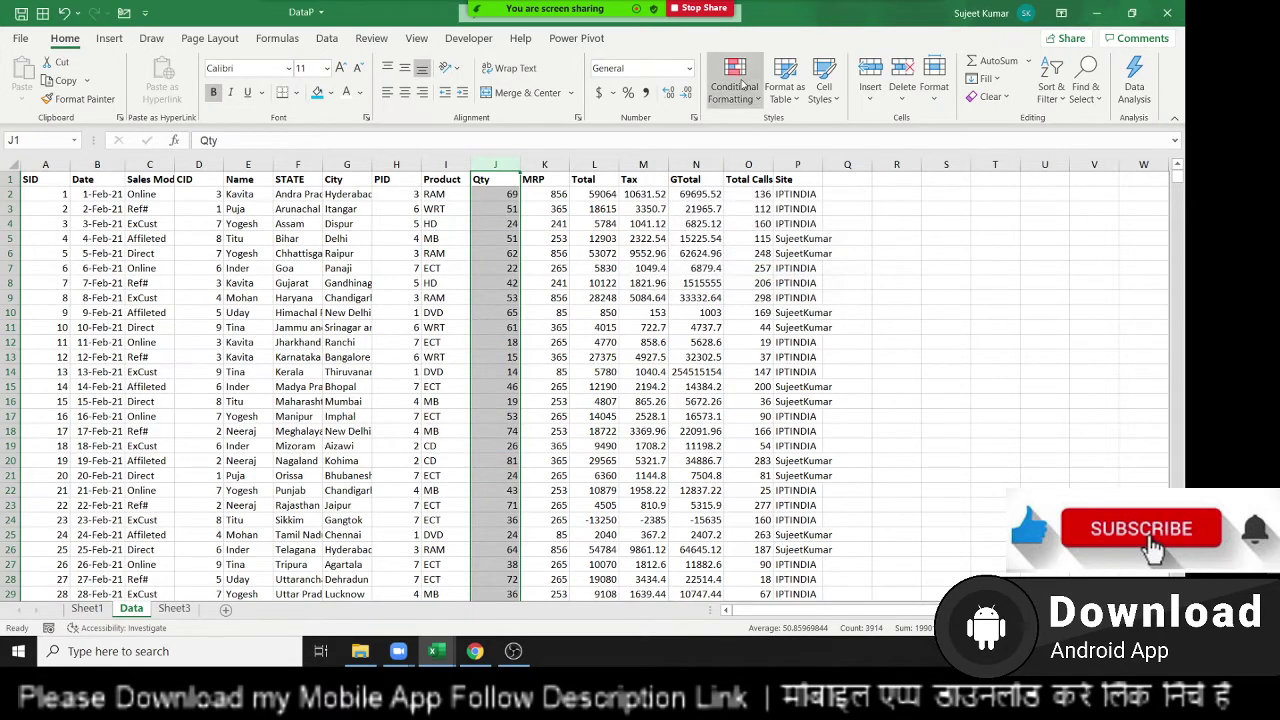
Open the Top 10% rule for the Qty column and cancel it.
left_click(741, 88)
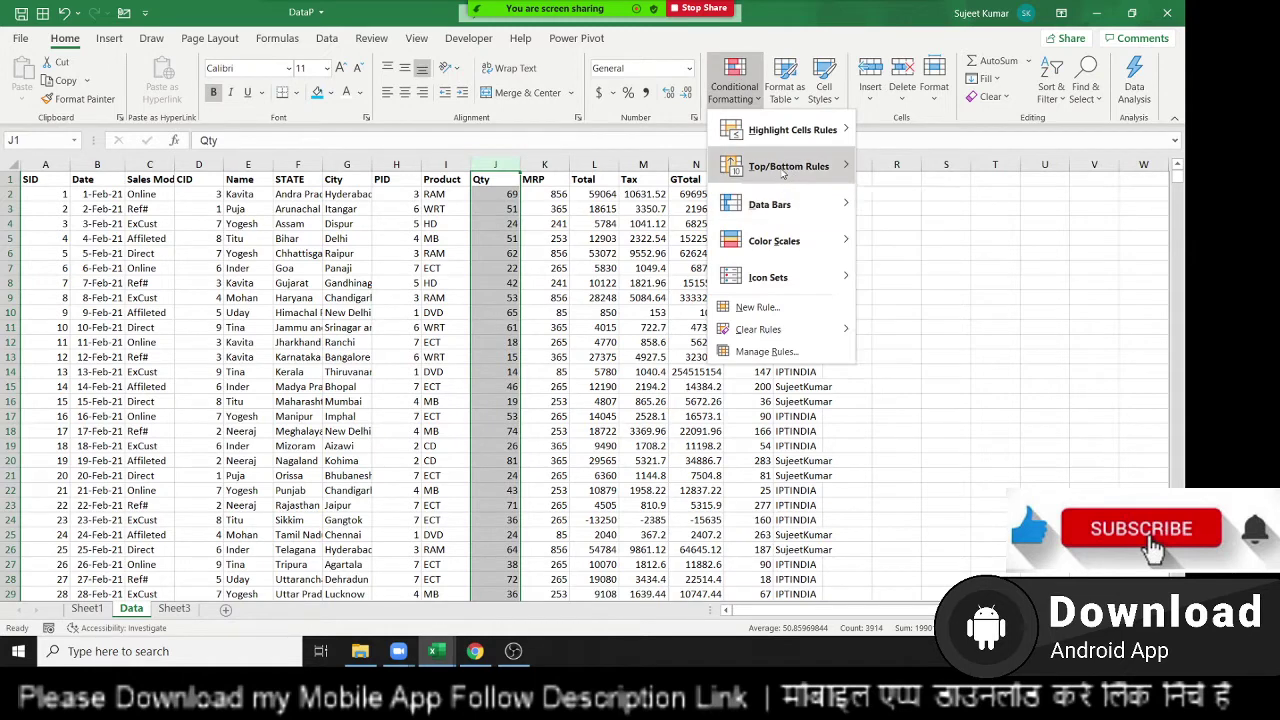
mouse_move(784, 174)
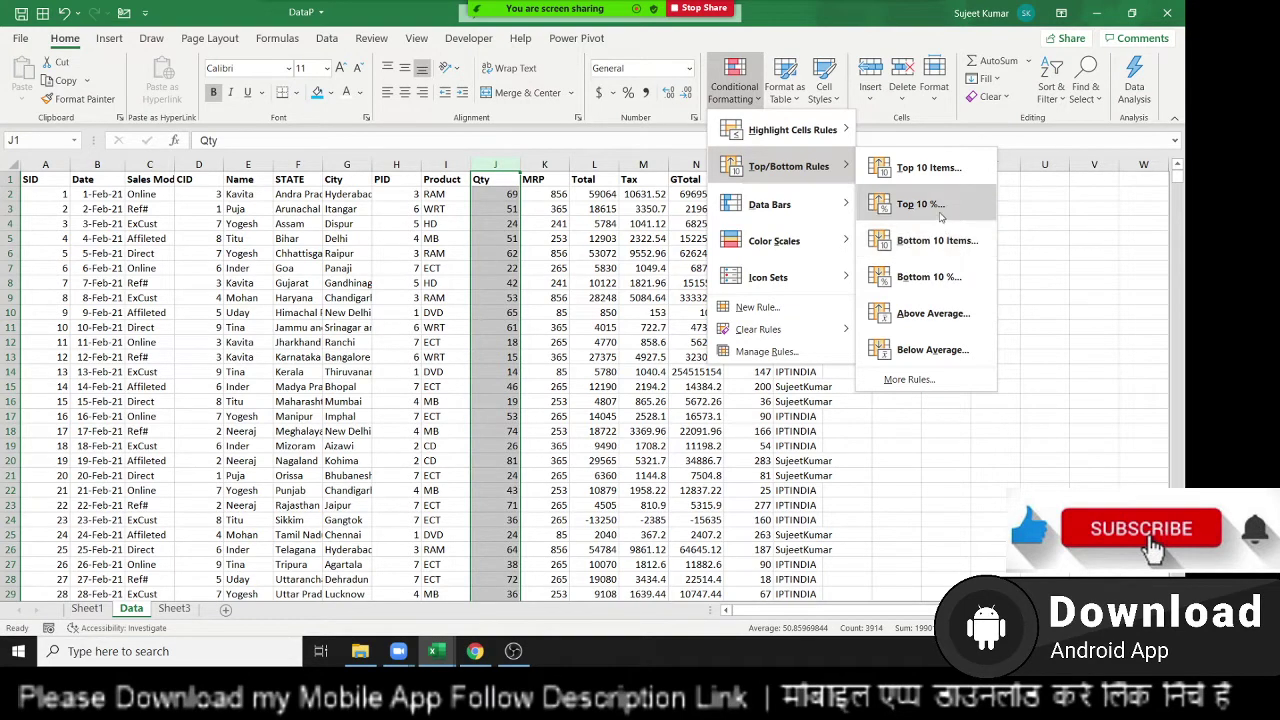
left_click(940, 212)
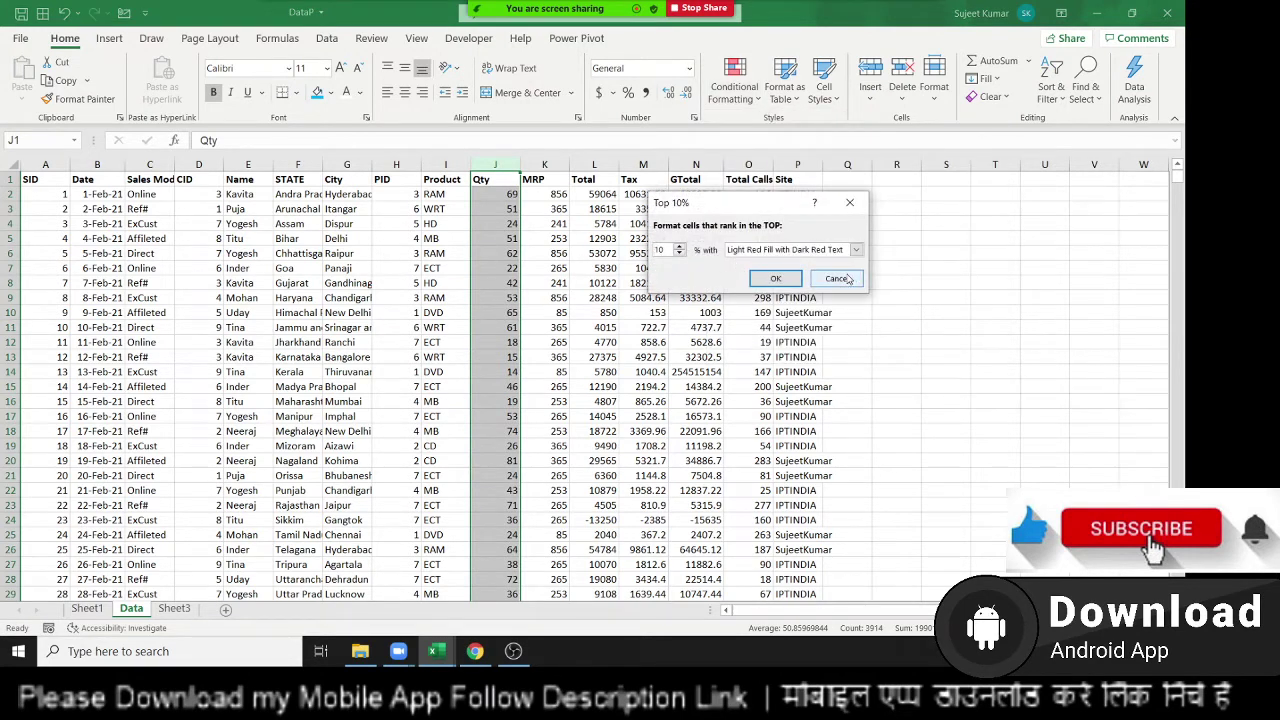
left_click(846, 279)
Open the Bottom 10 Items rule for Qty and cancel it as well.
left_click(752, 105)
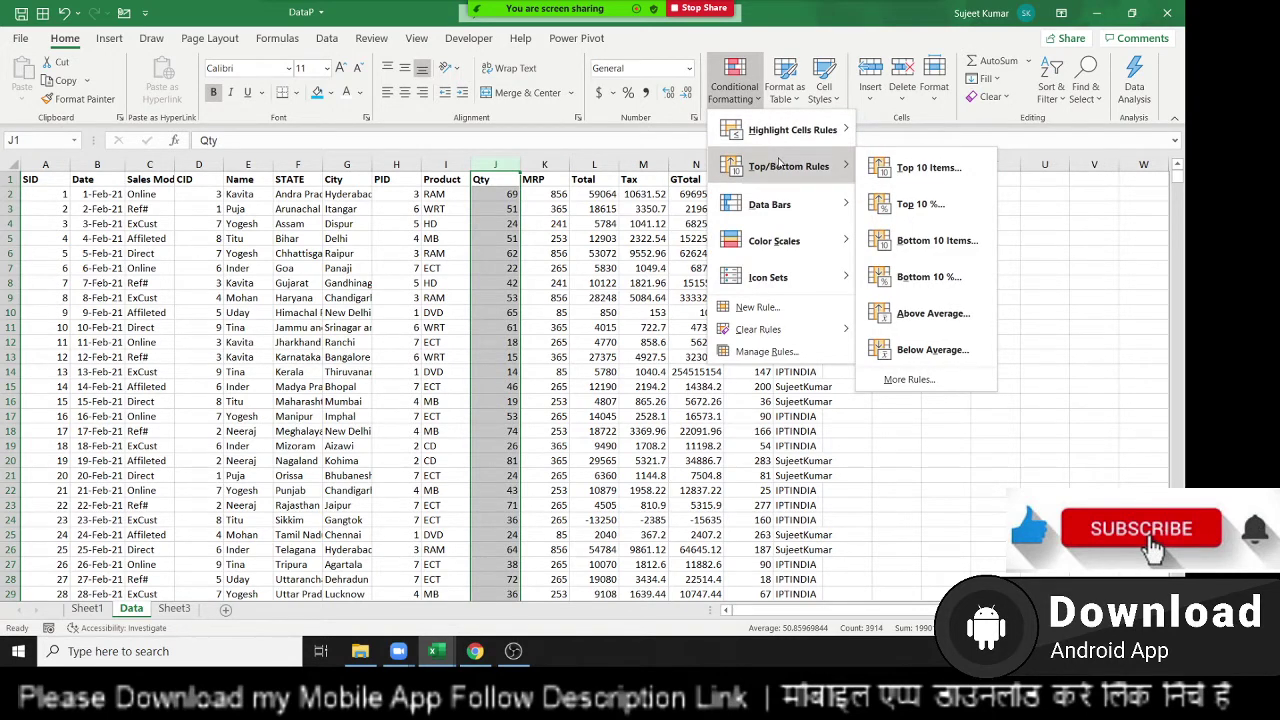
left_click(965, 249)
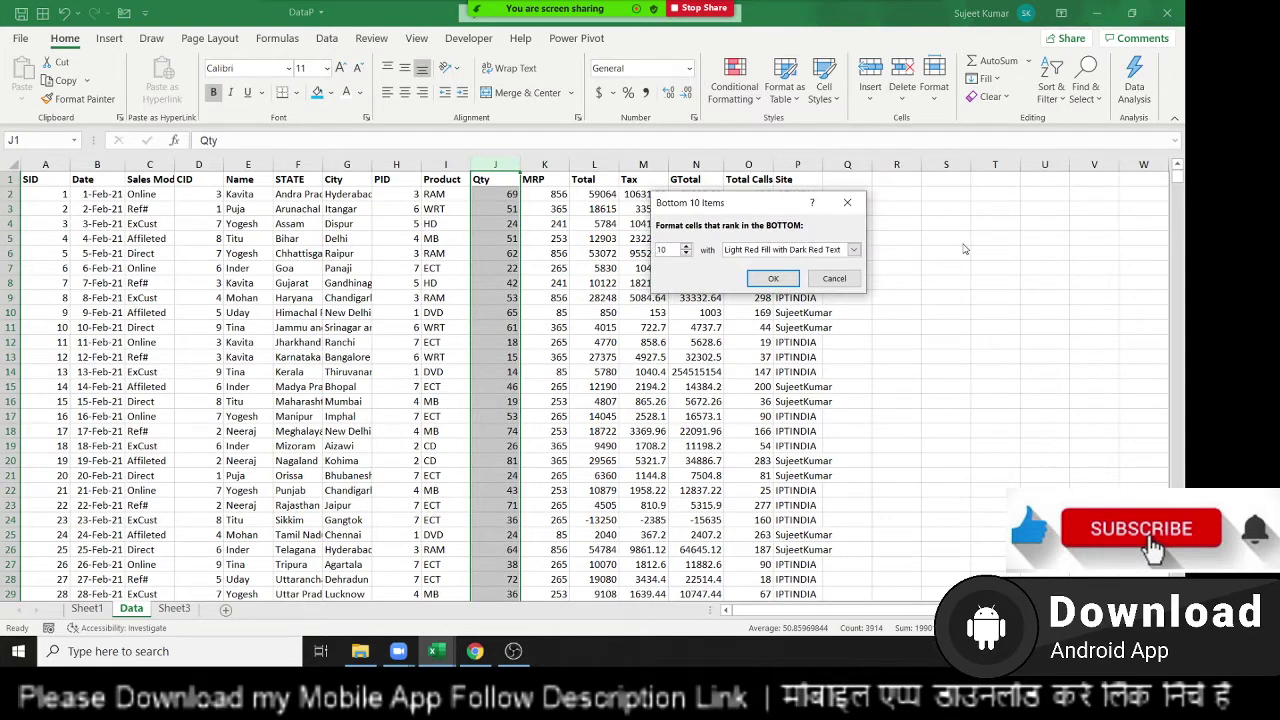
left_click(834, 278)
left_click(735, 85)
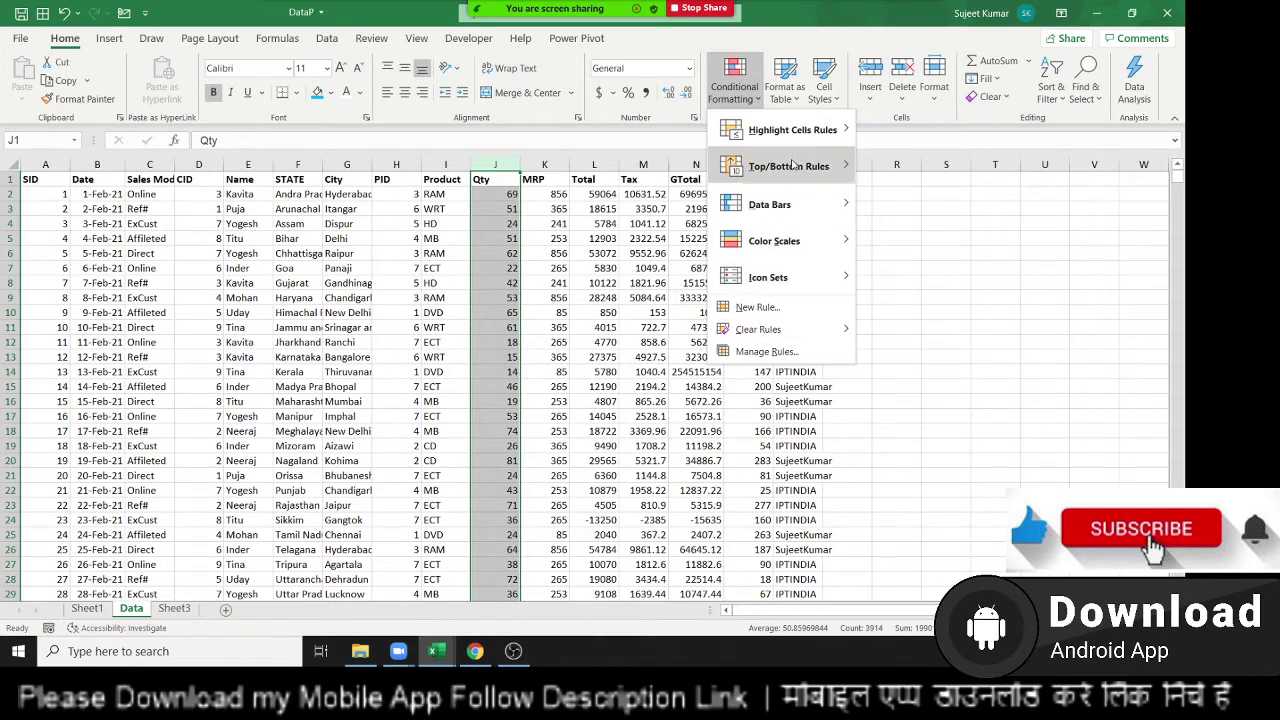
Preview Above Average red highlighting on Qty with the dialog moved aside, then cancel it.
mouse_move(792, 166)
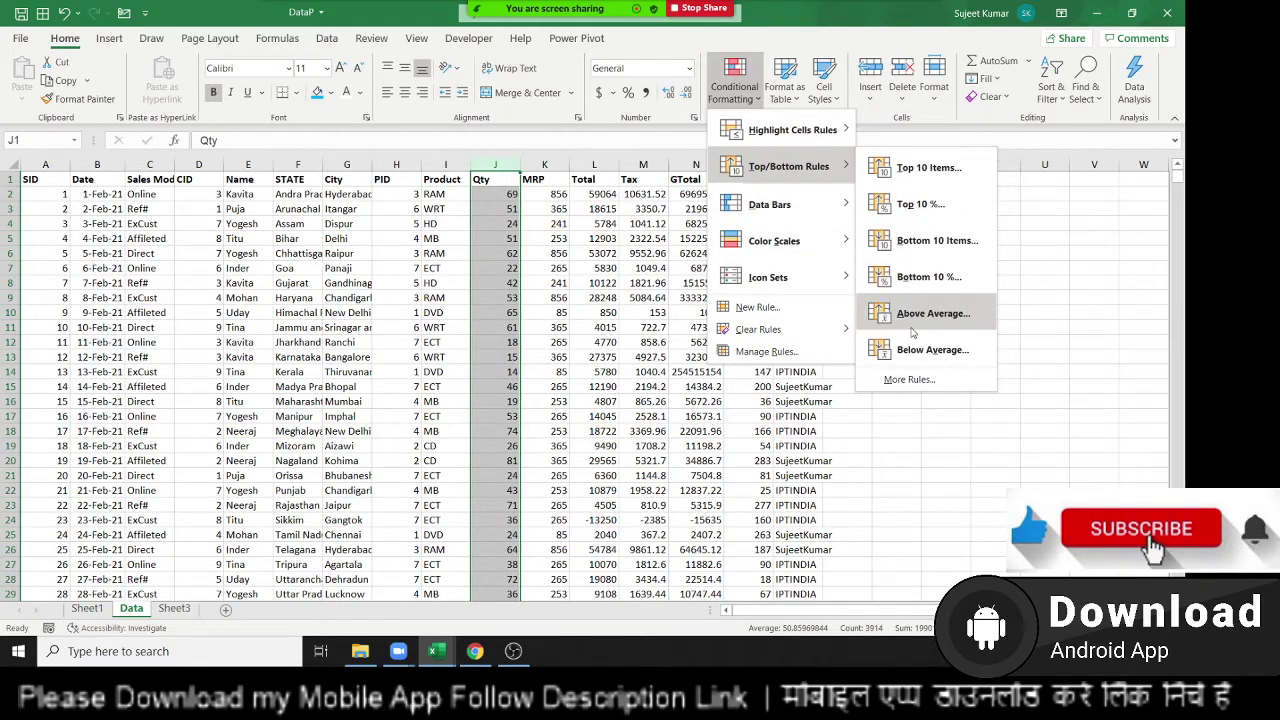
left_click(912, 313)
left_click_drag(701, 203, 850, 176)
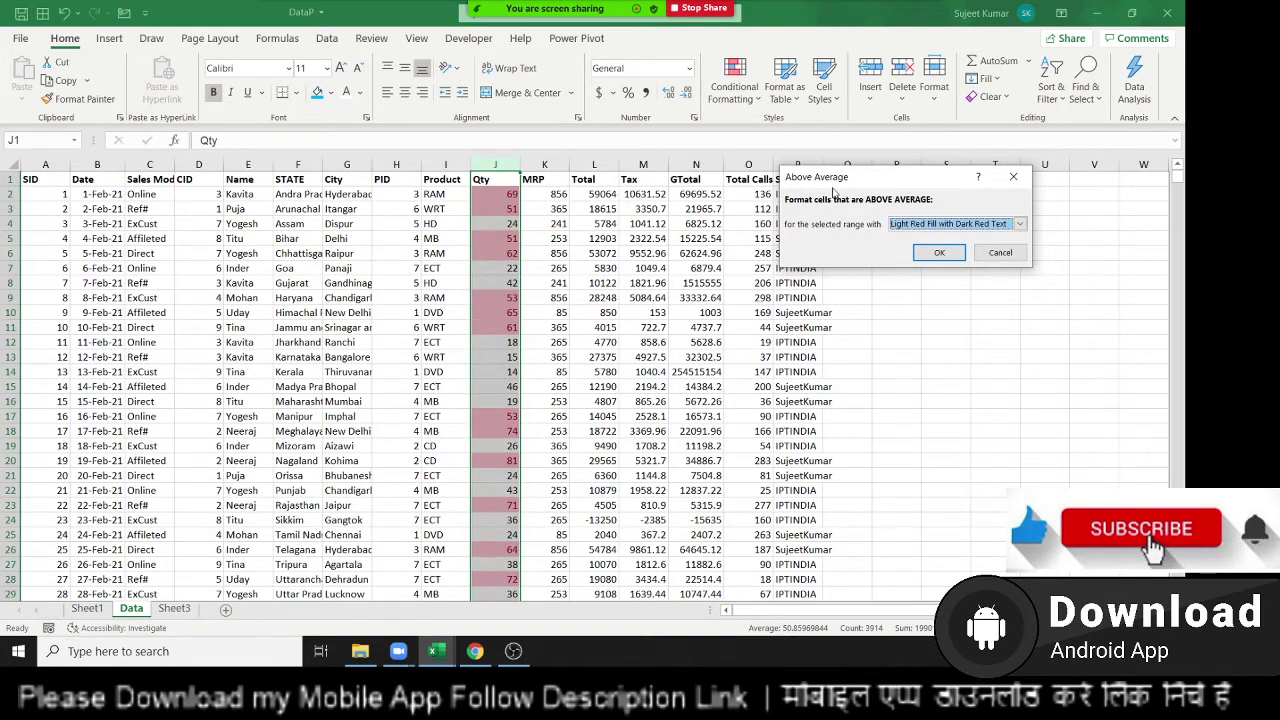
left_click(1002, 256)
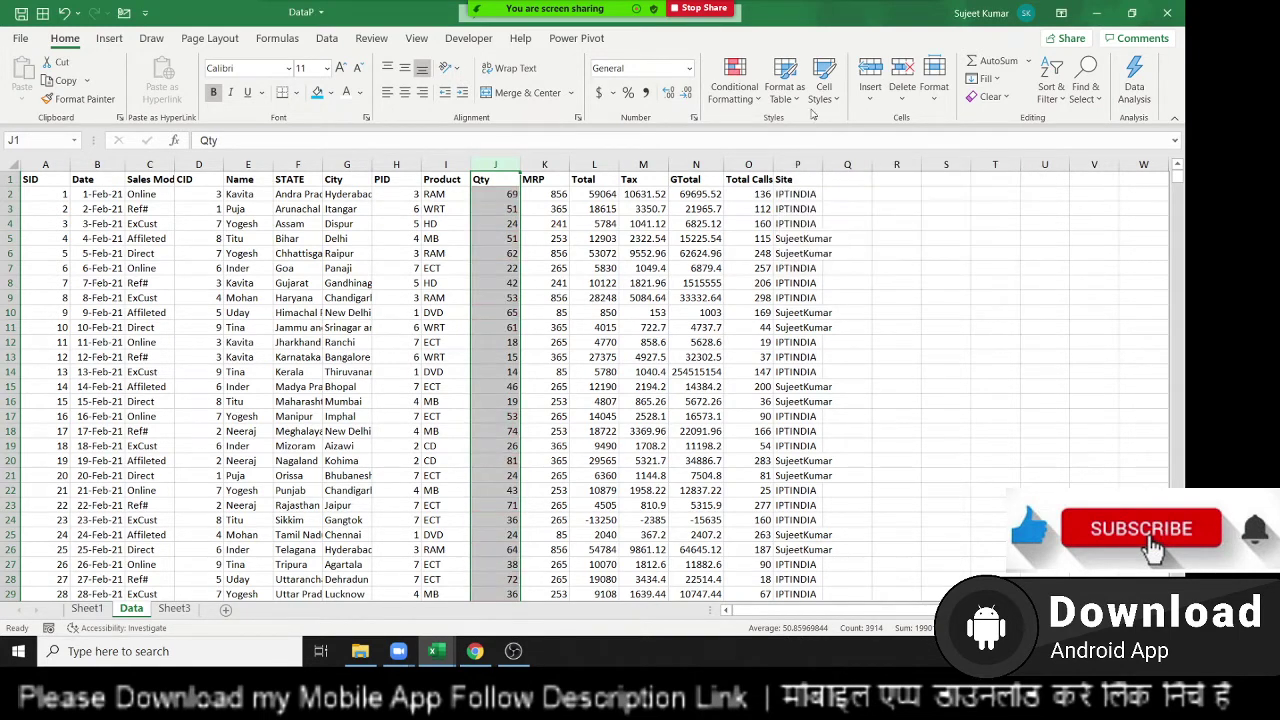
left_click(734, 80)
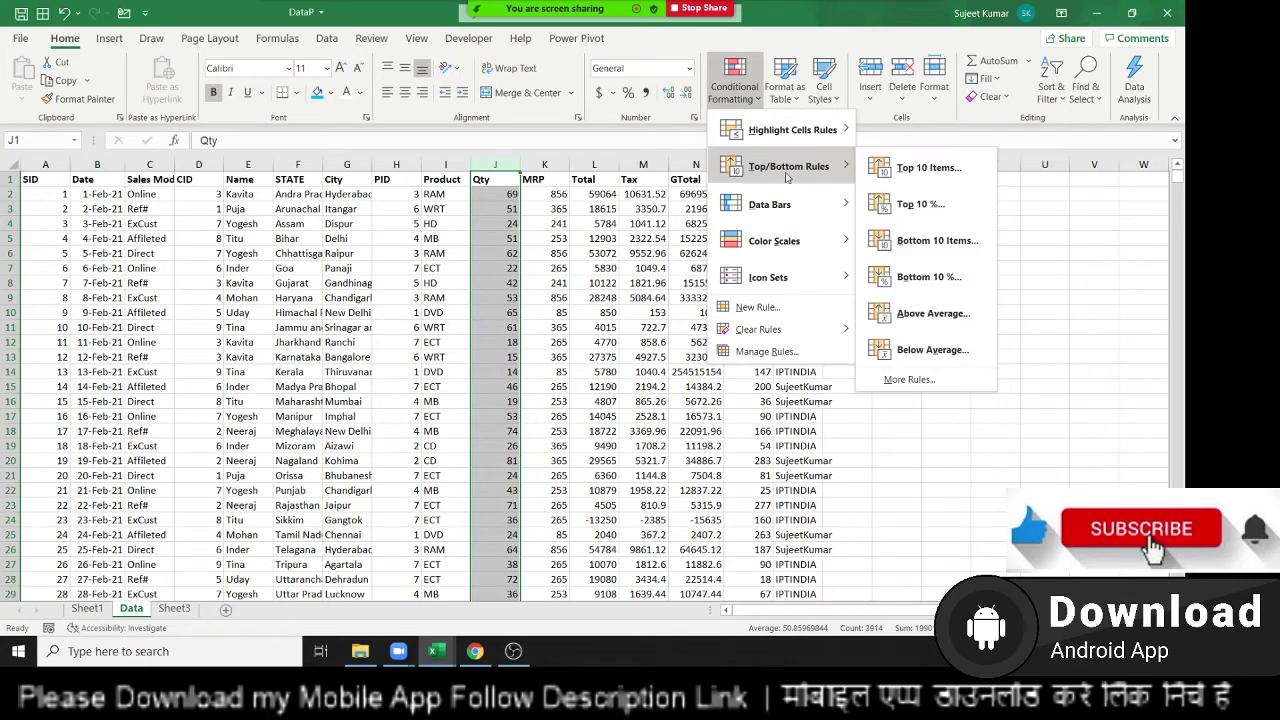
Apply Gradient Fill Blue Data Bar formatting to the Qty values.
mouse_move(826, 216)
mouse_move(812, 172)
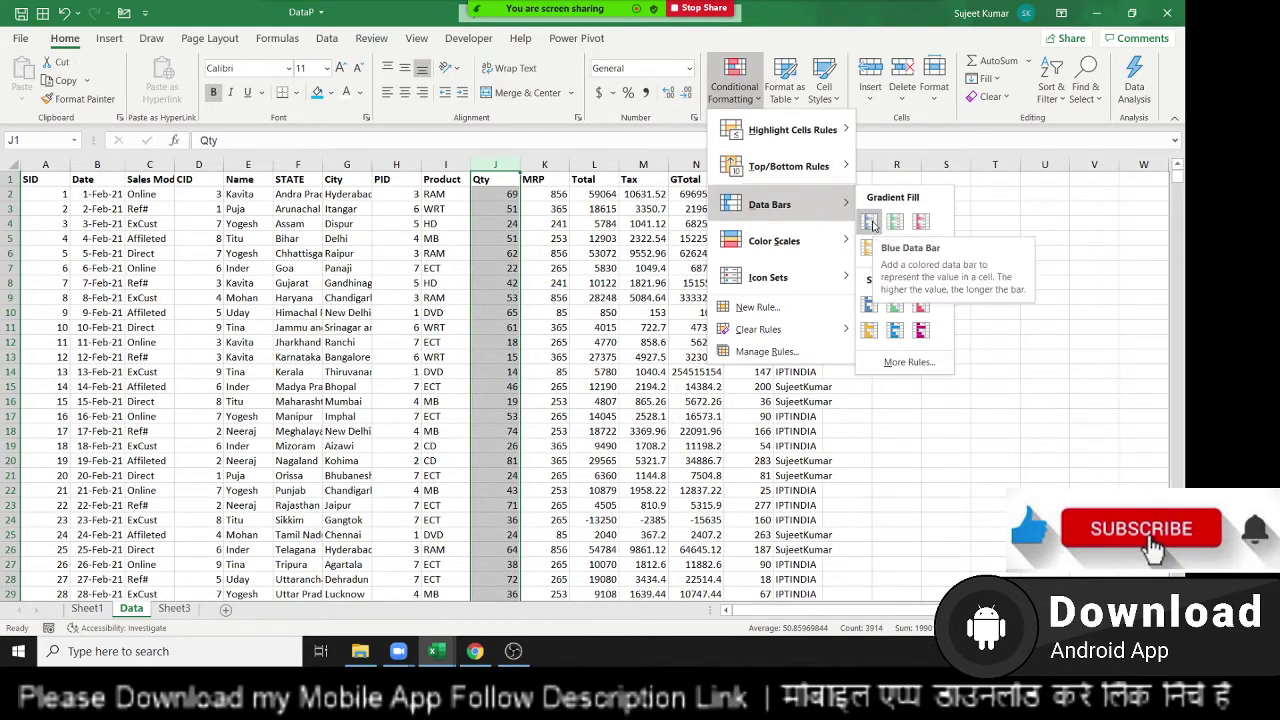
left_click(869, 225)
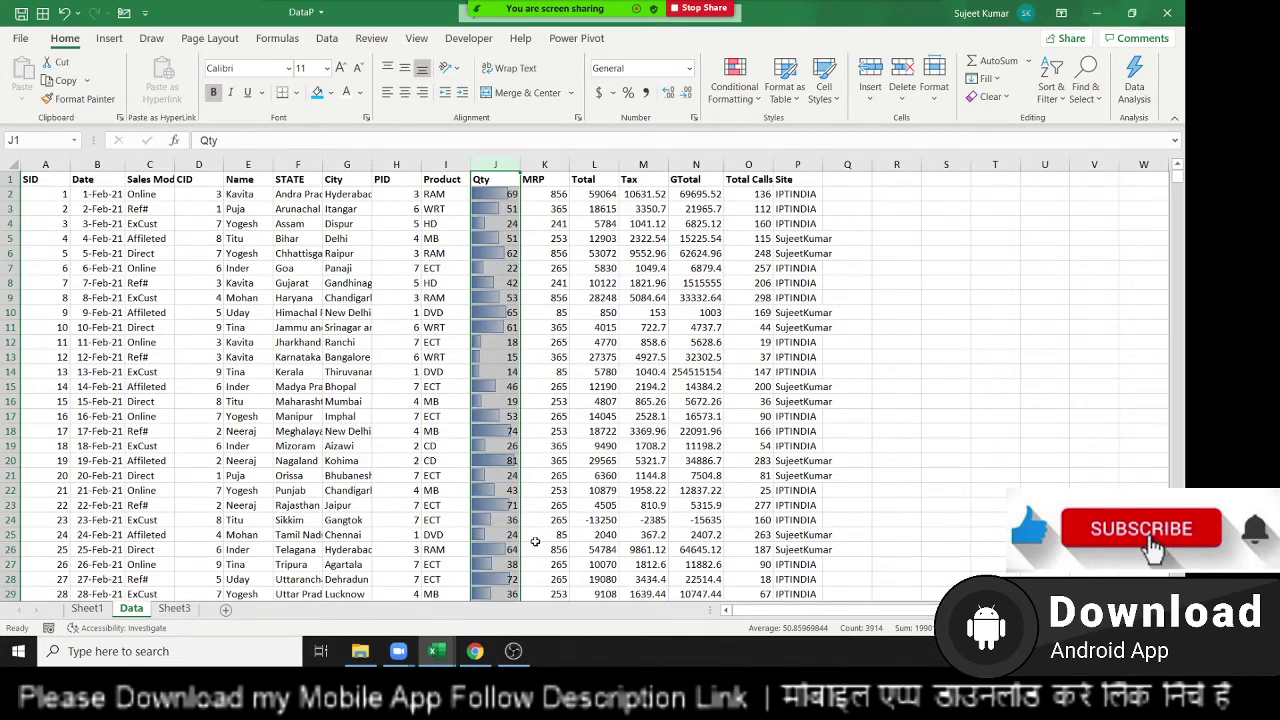
On Sheet3, enter the numbers 1 to 10 in H1:H10 and select them.
scroll(535, 509, "down", 6)
scroll(535, 509, "up", 4)
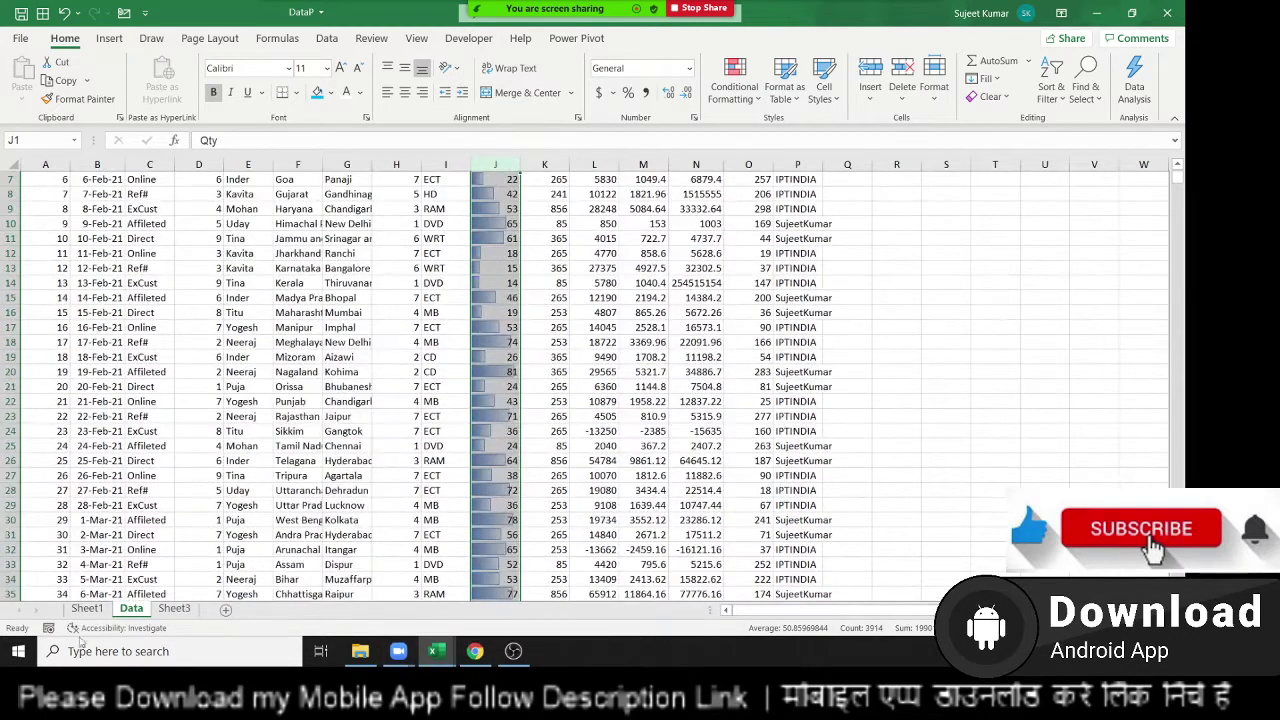
left_click(175, 609)
left_click(434, 178)
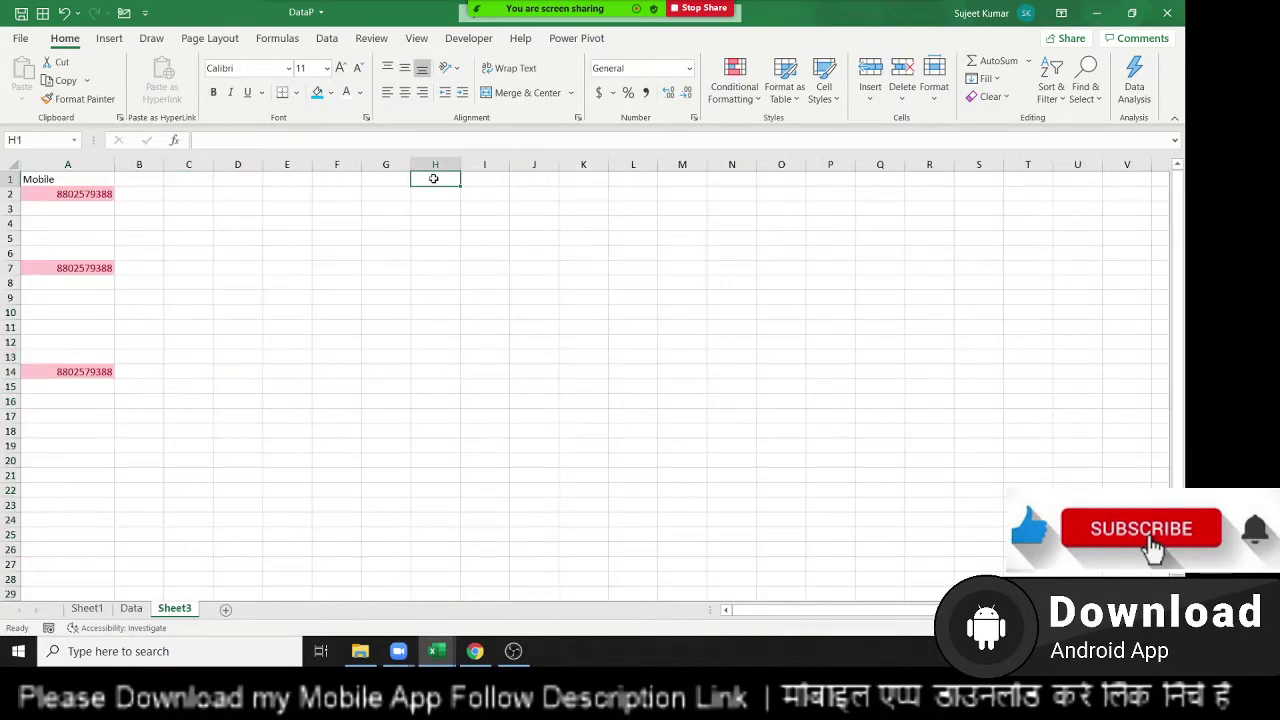
type("1")
key("Return")
type("2")
key("Return")
type("3 ")
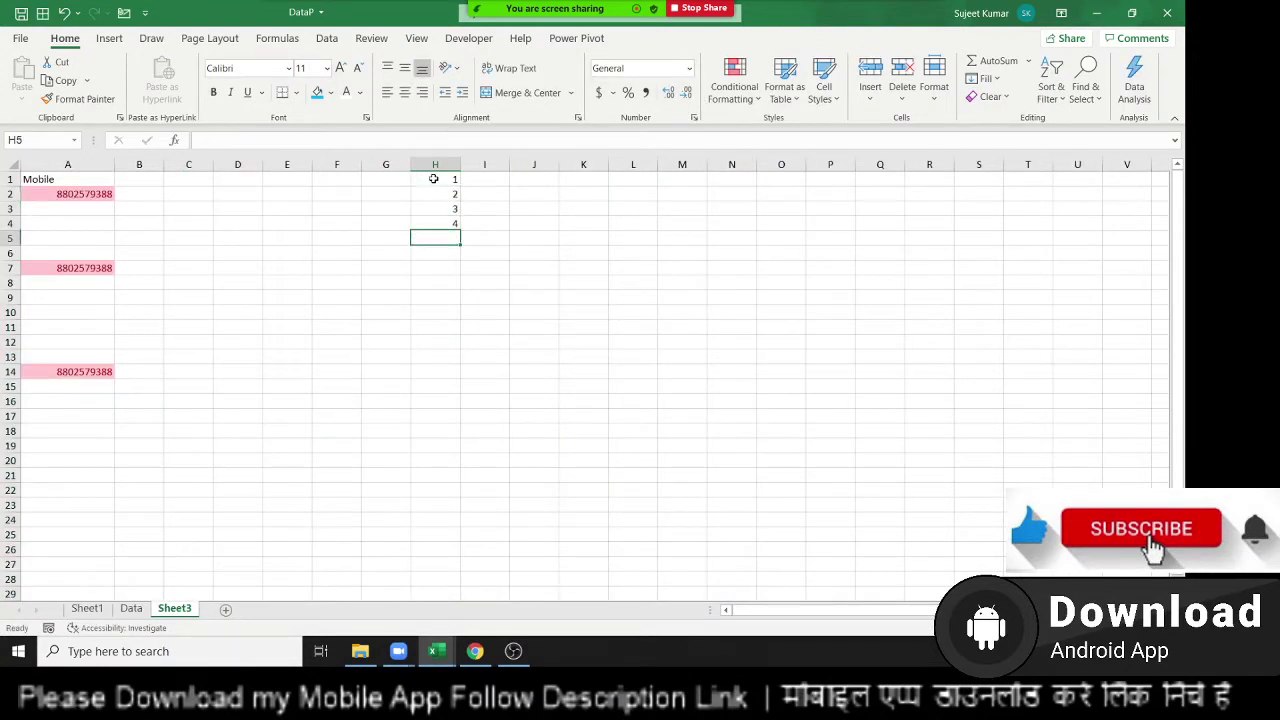
type("4 5 6 7 8 ")
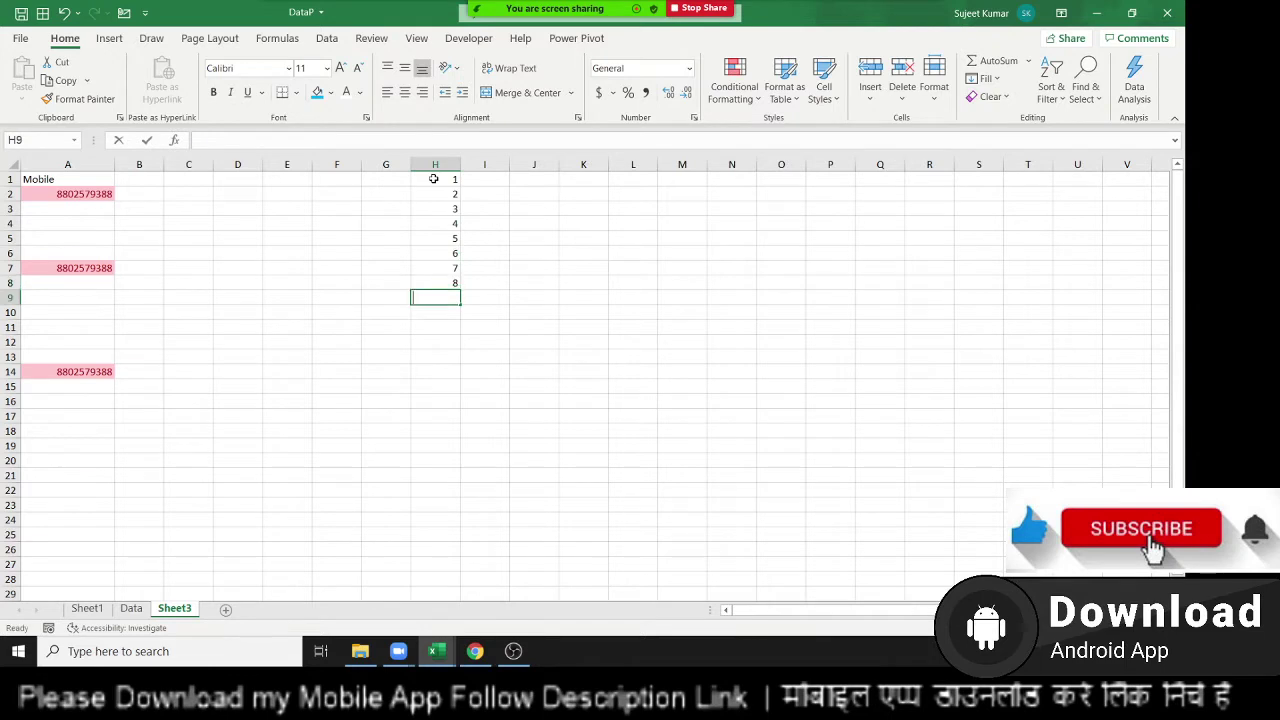
type("9 10")
left_click_drag(434, 178, 422, 310)
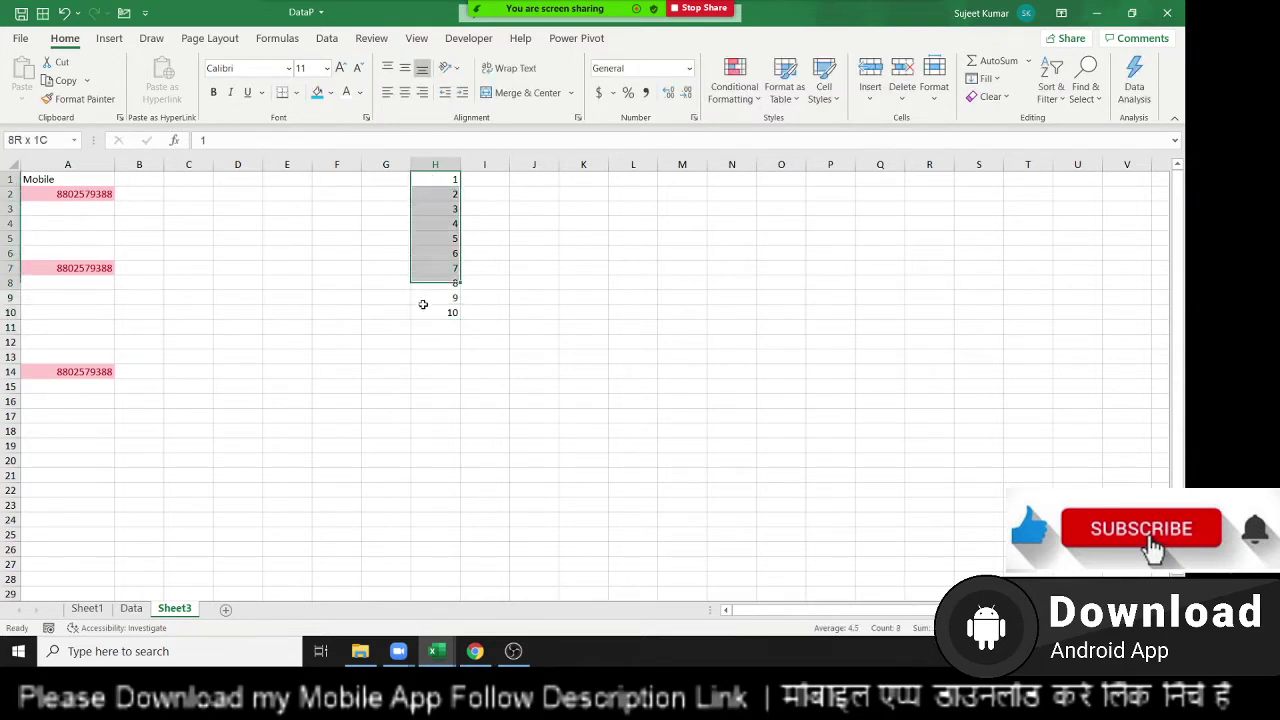
left_click(734, 84)
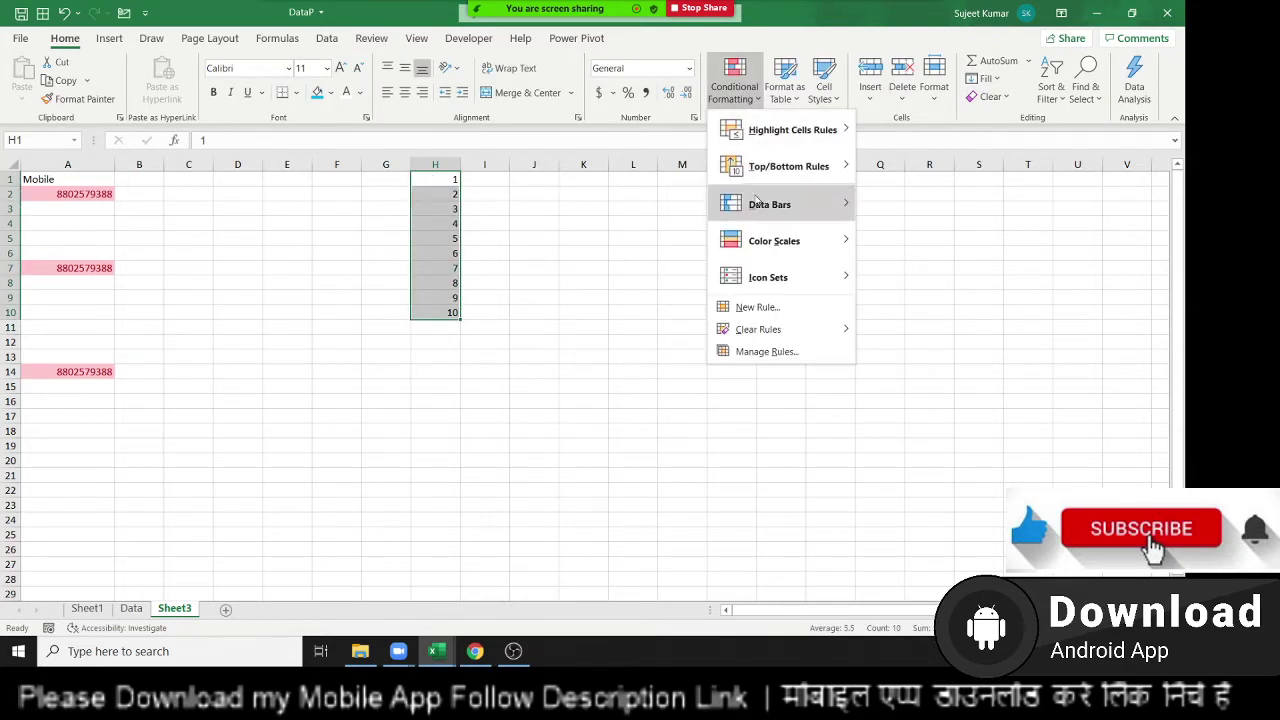
Preview data bars, colour scales and icon sets on H1:H10 without applying any.
mouse_move(775, 204)
mouse_move(848, 236)
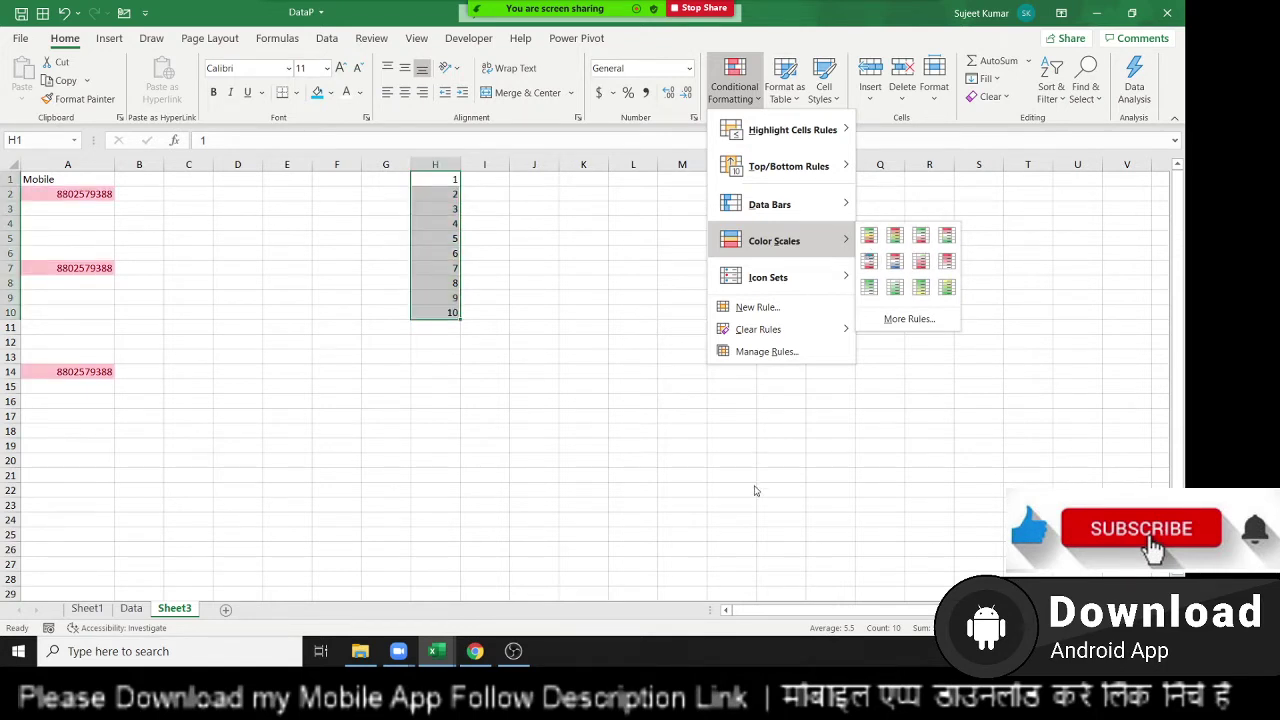
mouse_move(790, 277)
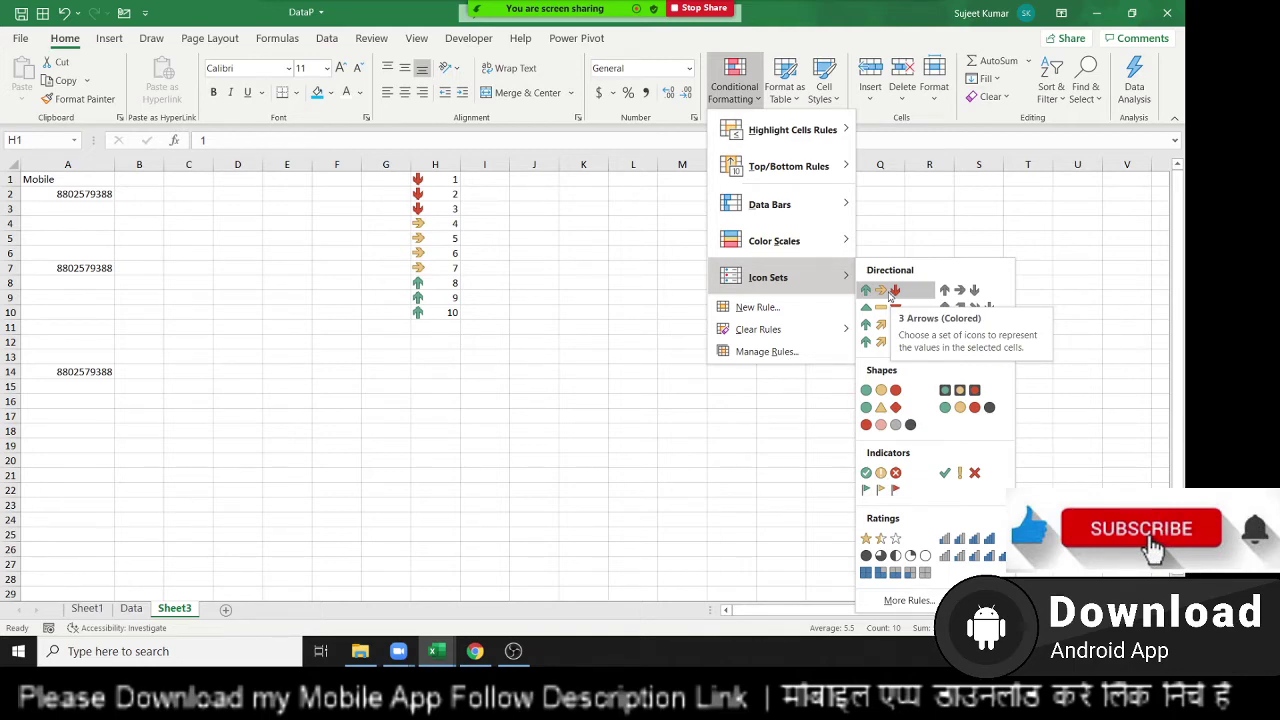
mouse_move(843, 205)
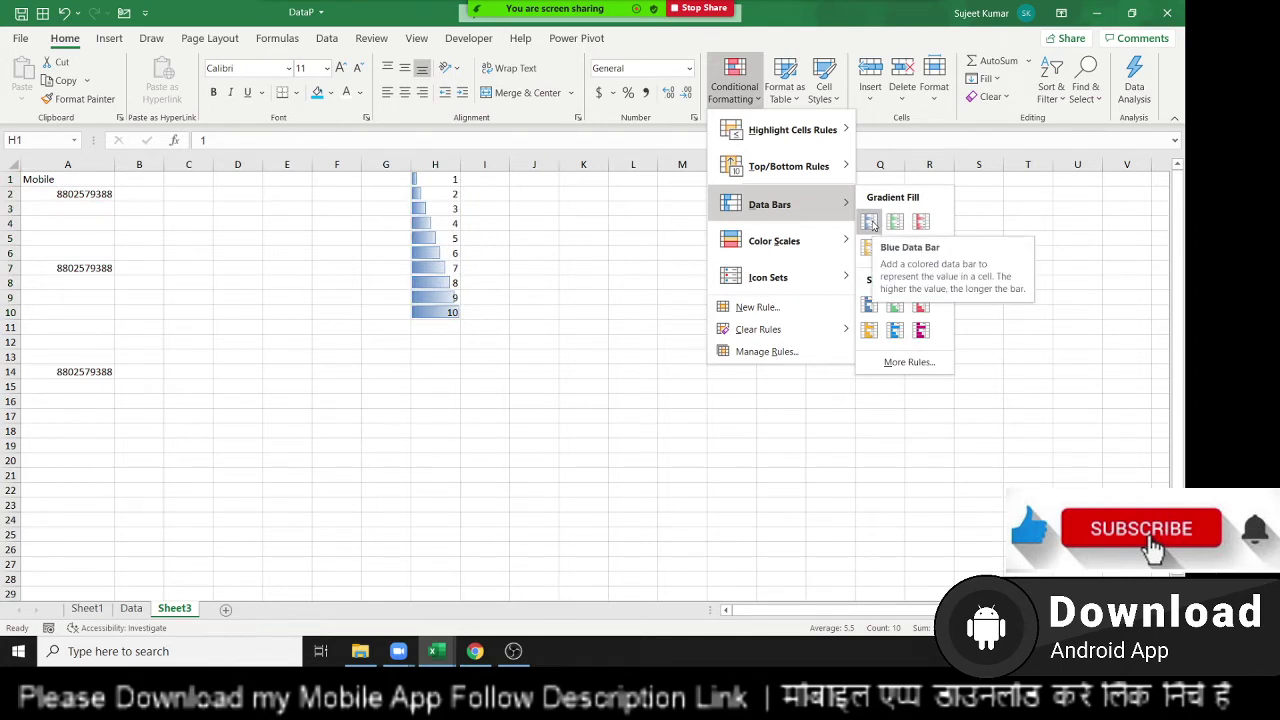
mouse_move(840, 277)
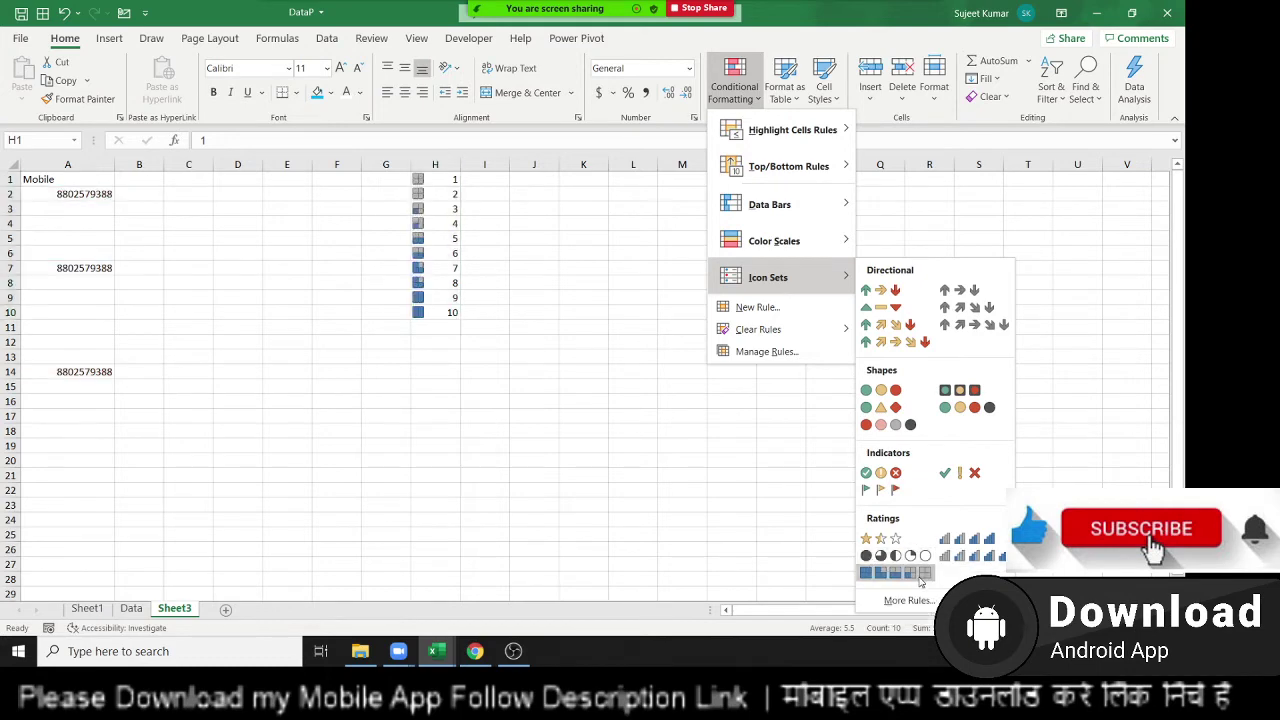
Dismiss the icon set choices and enter the headings Q1 in F16 and Q2 in G16.
left_click(506, 422)
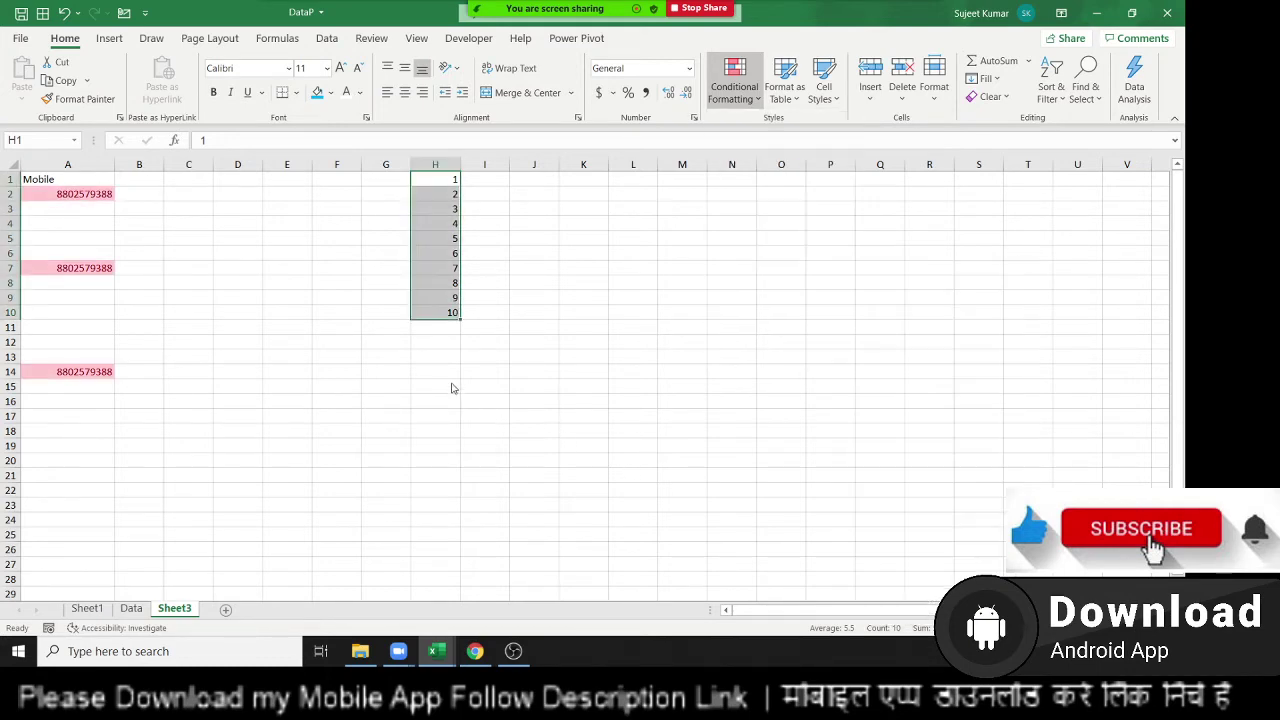
scroll(529, 340, "down", 2)
scroll(529, 340, "down", 1)
left_click(314, 265)
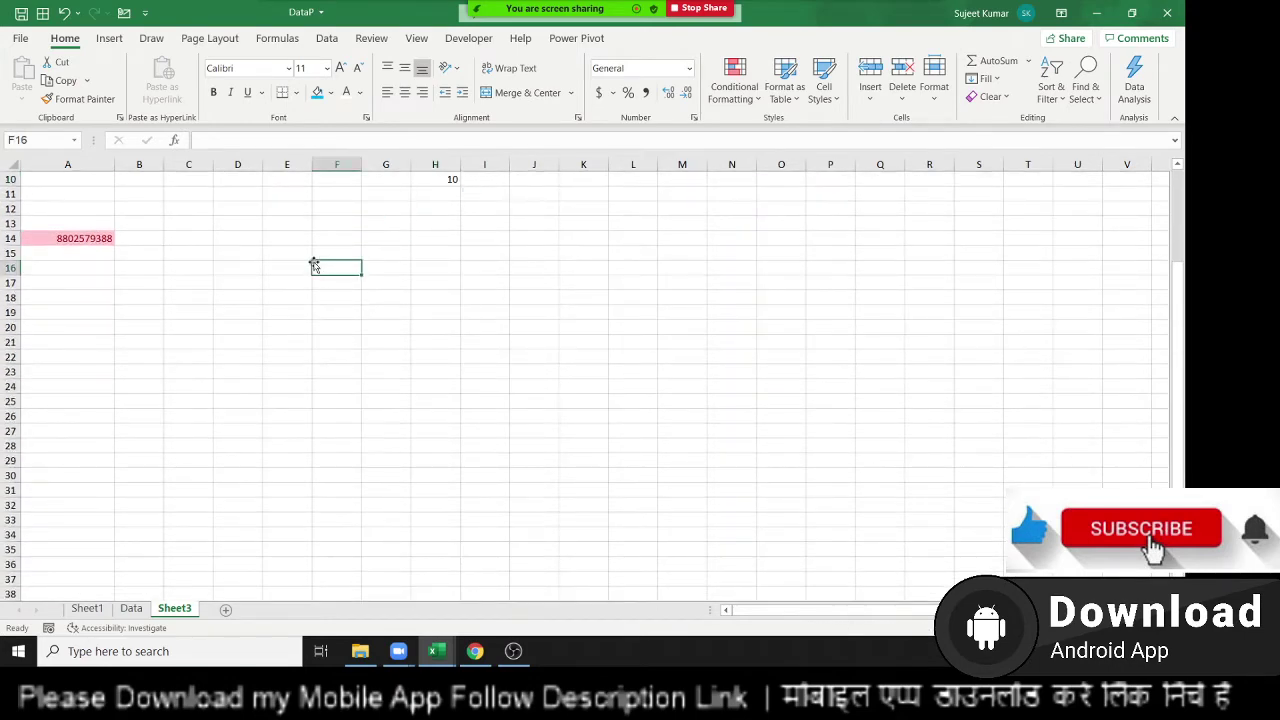
type("Q1")
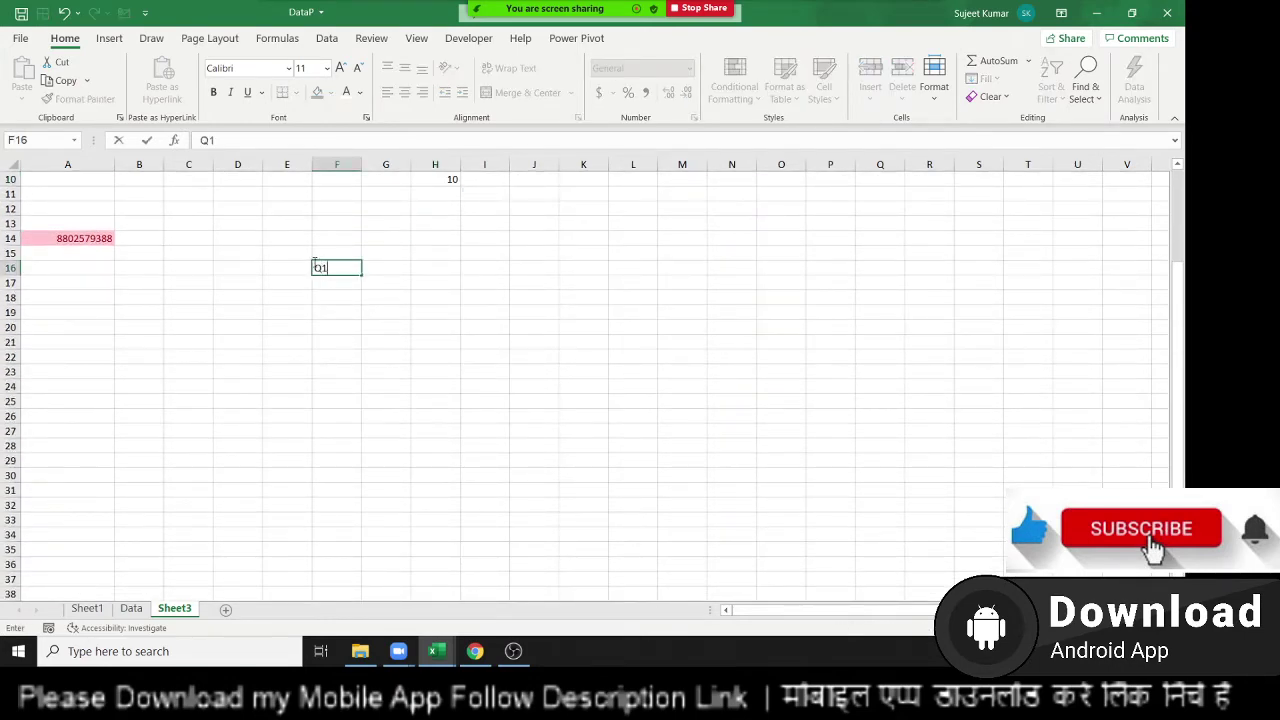
key("Tab")
type("Q2")
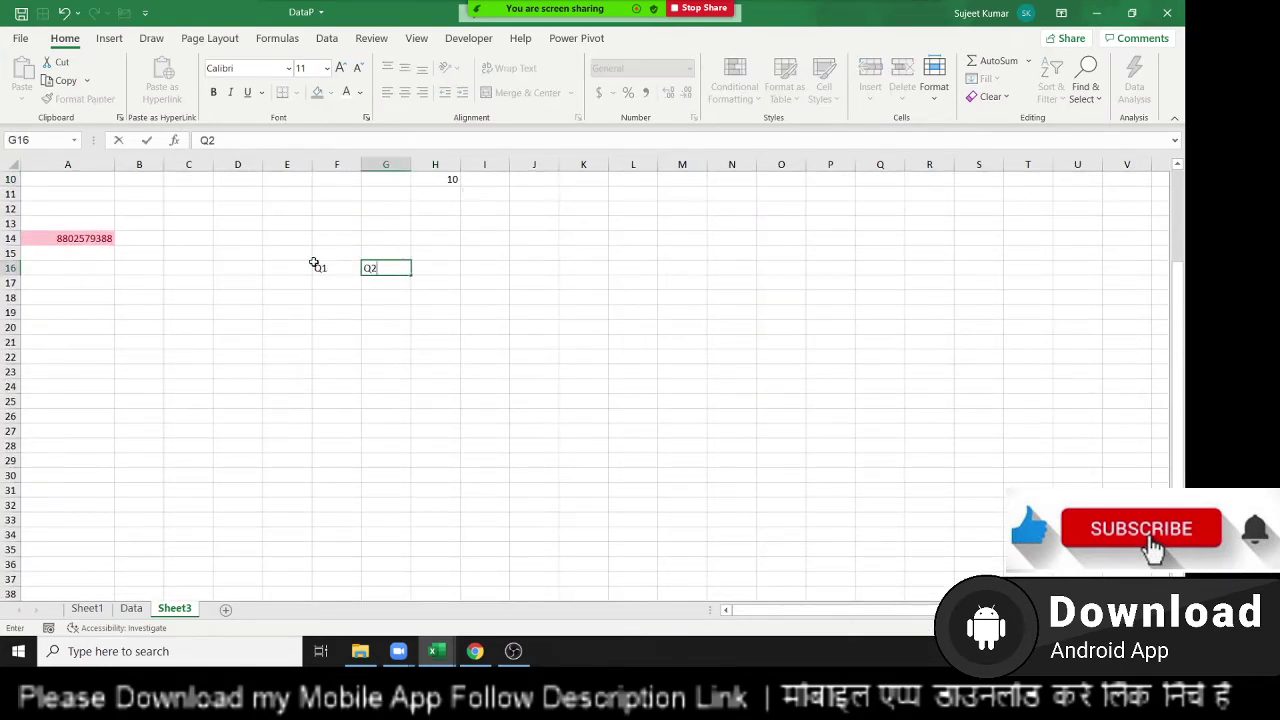
key("Return")
Enter 50 in F17 and 60 in G17, then select F17:G17.
type("50")
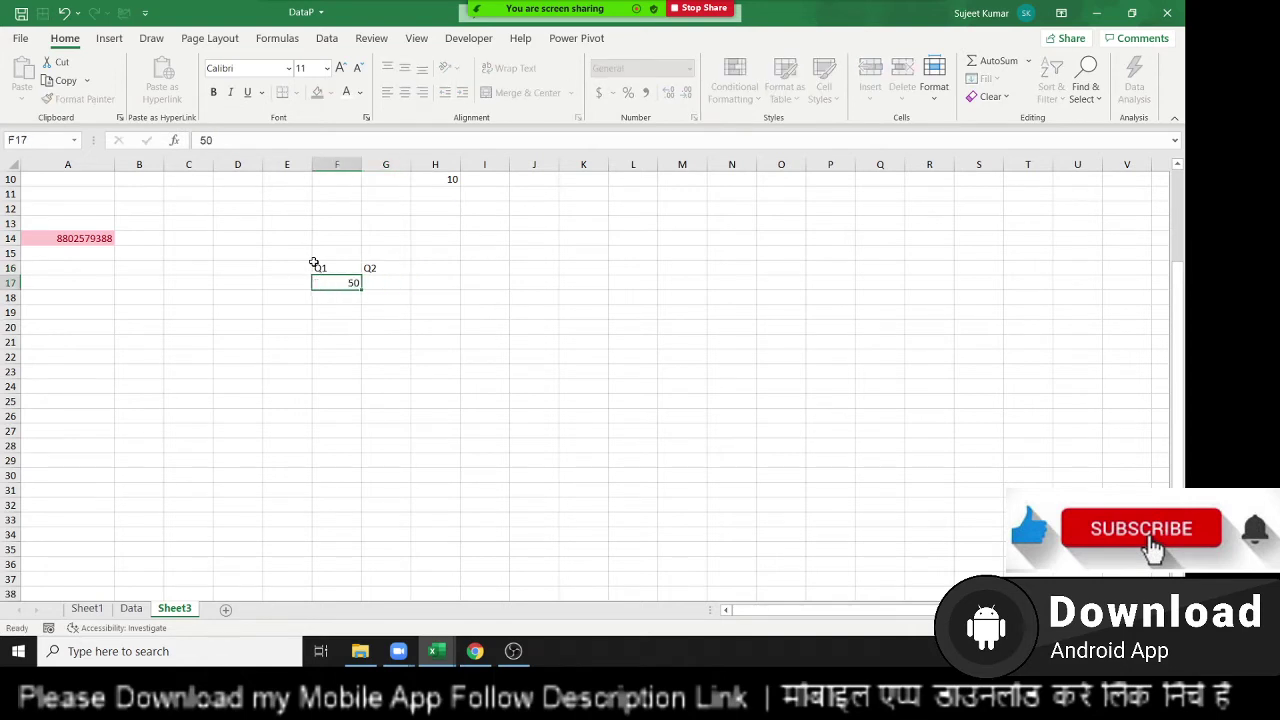
key("Tab")
type("60")
key("Down")
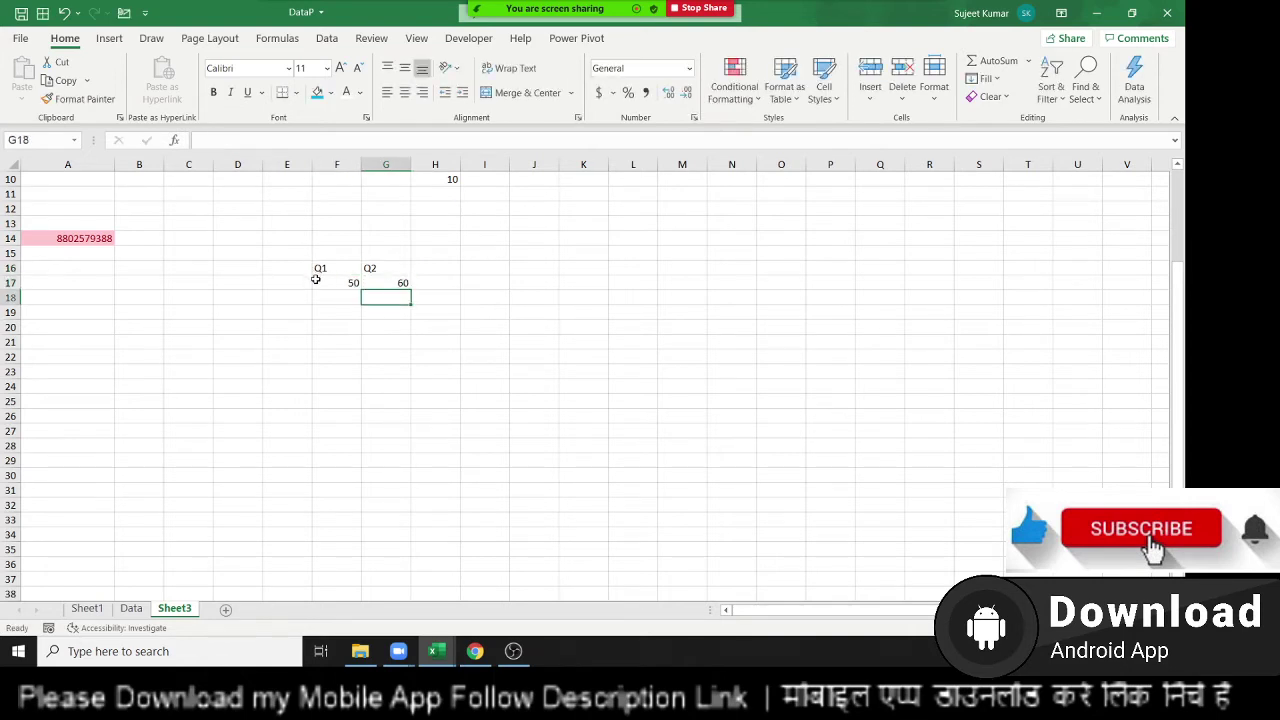
mouse_move(330, 283)
left_mouse_down()
mouse_move(455, 290)
mouse_move(346, 284)
left_mouse_up()
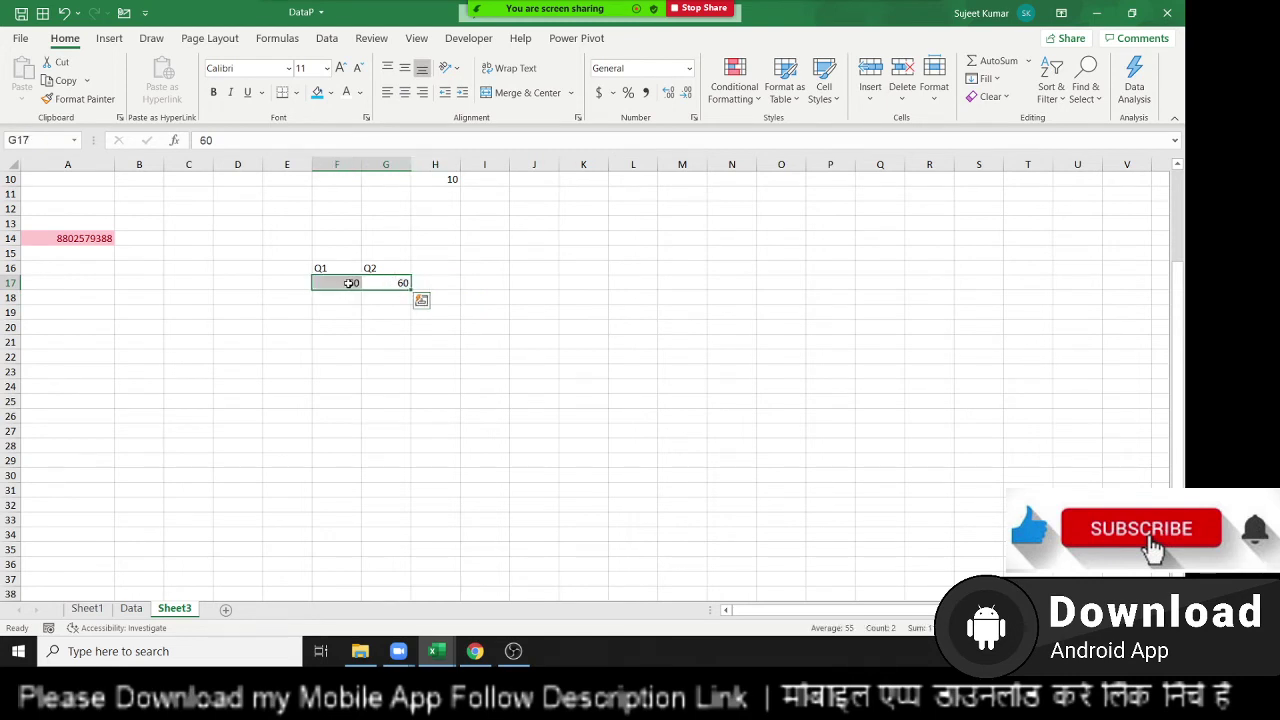
left_click(785, 90)
Apply the 3 Arrows (Colored) icon set to the selected values.
left_click(737, 100)
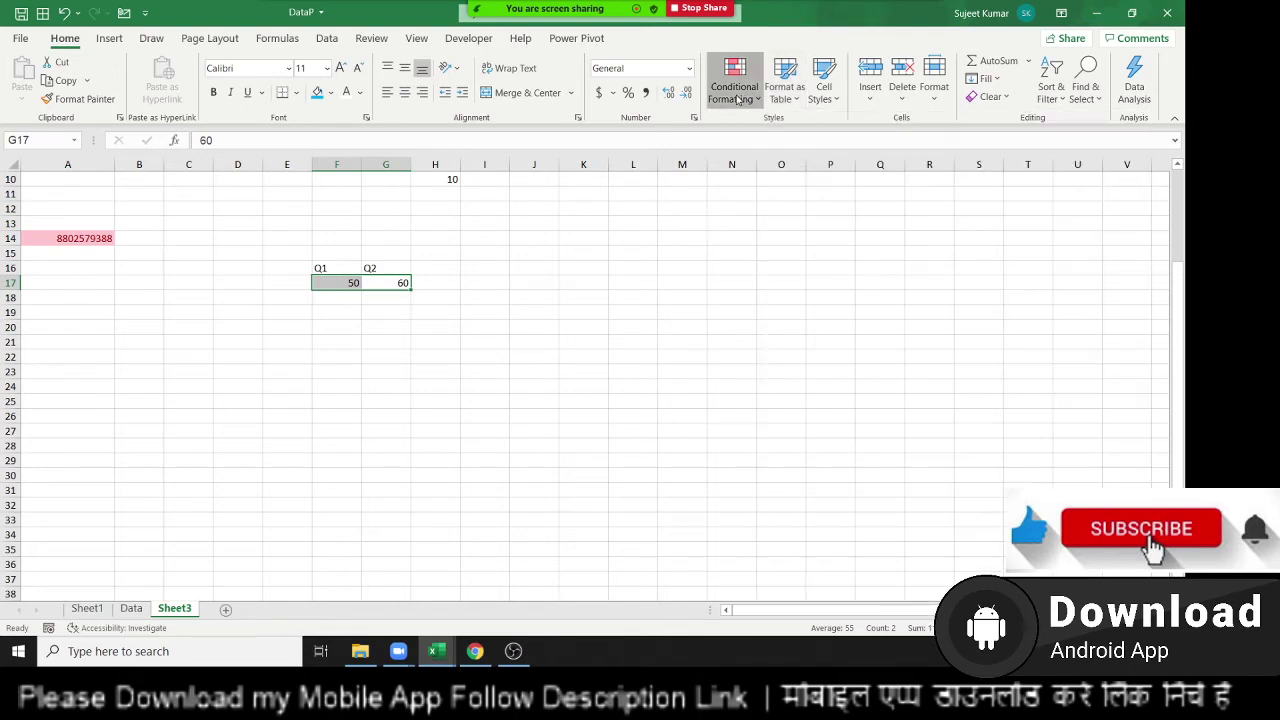
left_click(737, 100)
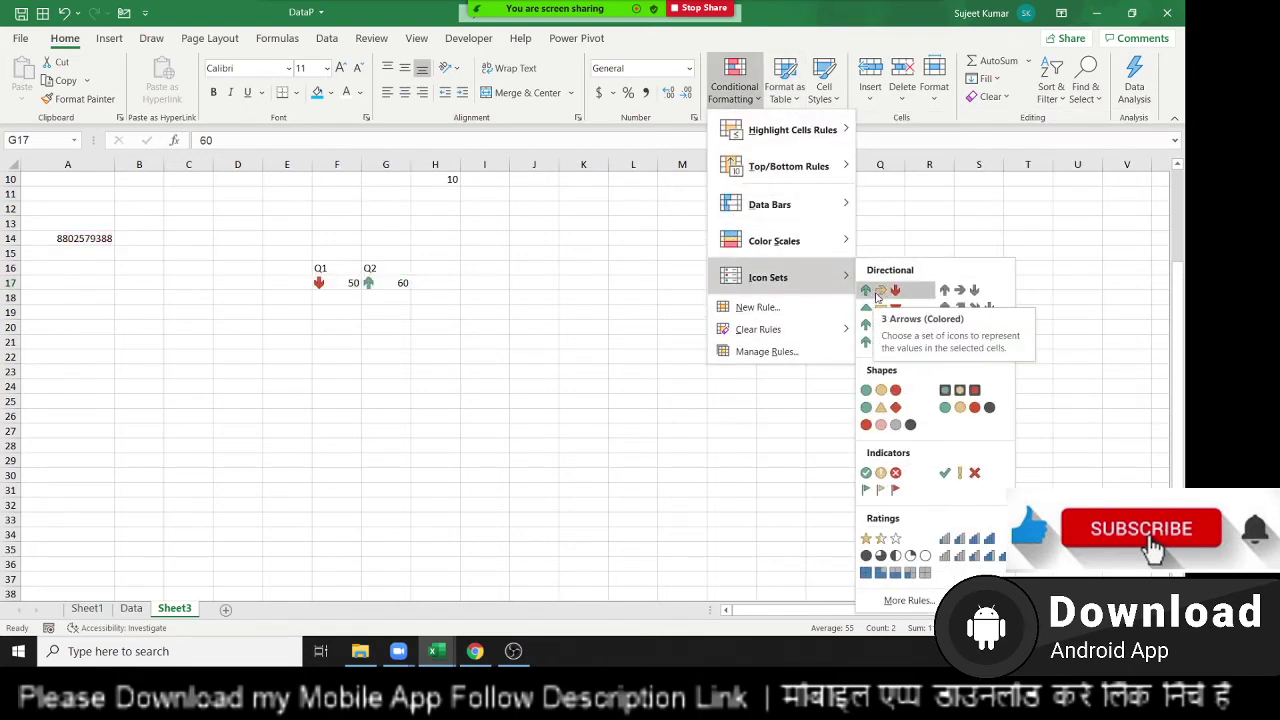
left_click(876, 296)
left_click(450, 353)
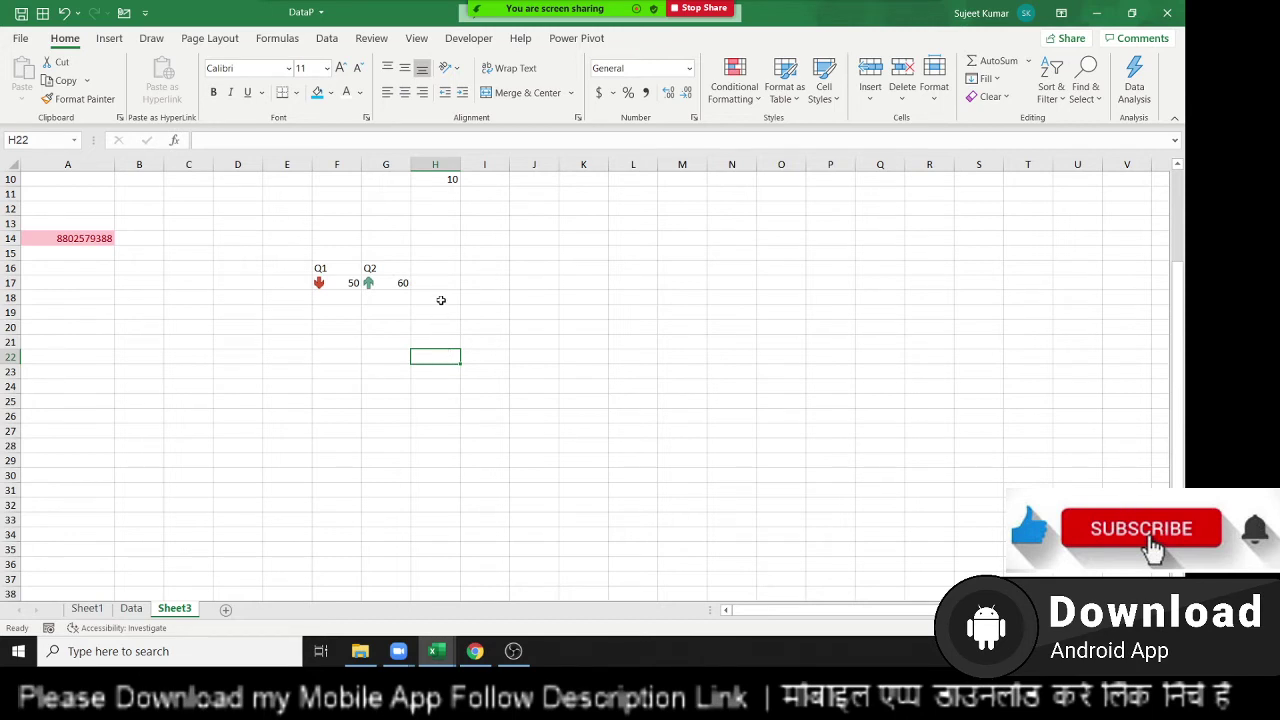
Compare the arrows on the Q1 and Q2 values in F17:G17.
left_click_drag(433, 268, 434, 300)
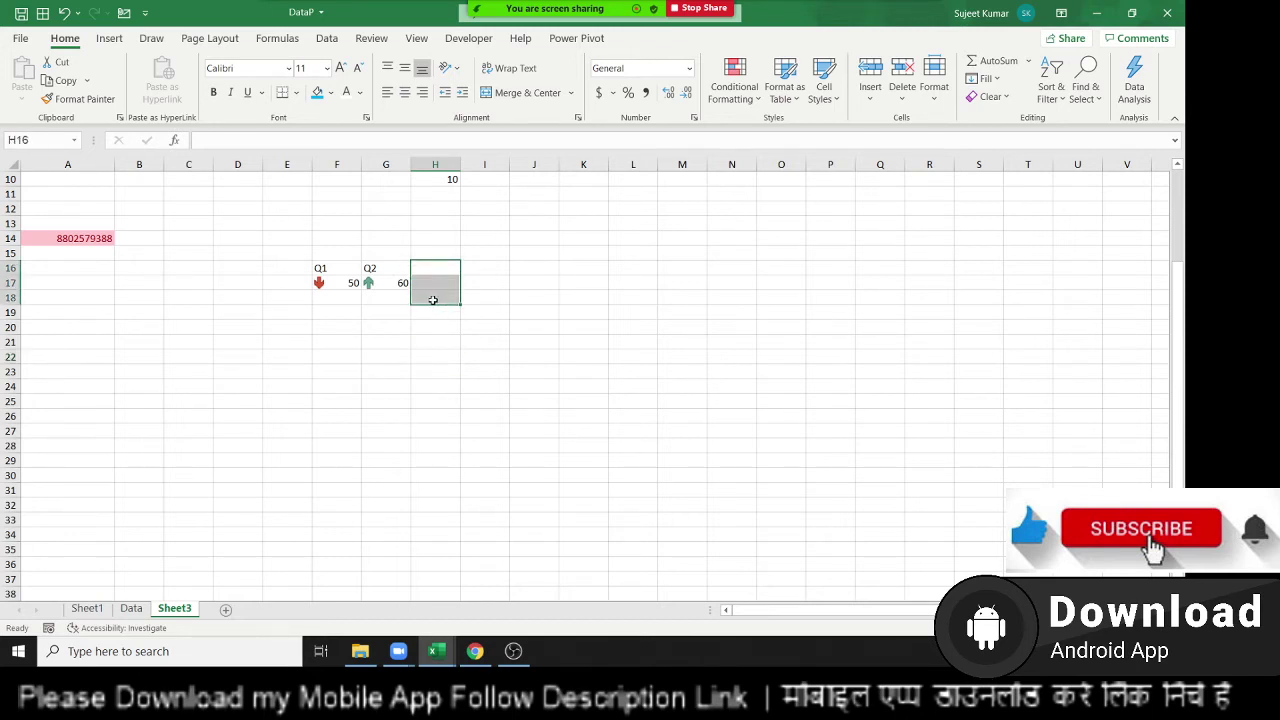
left_click(389, 288)
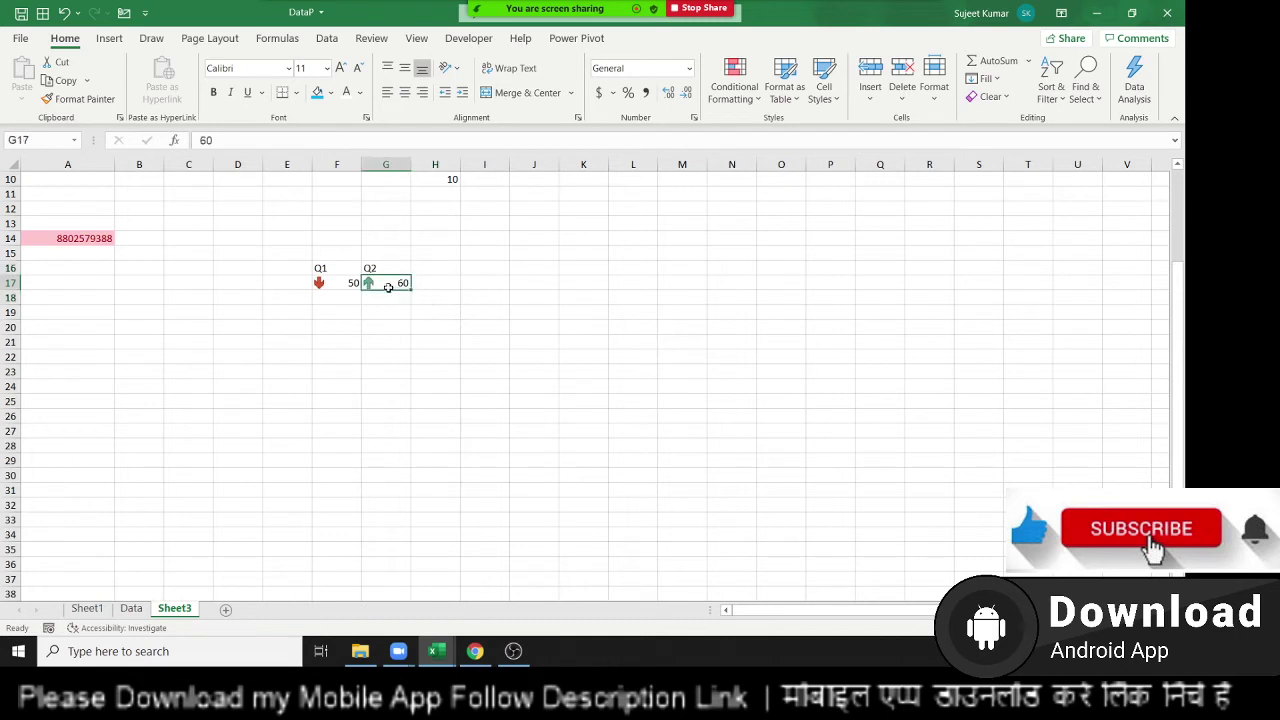
left_click(350, 284)
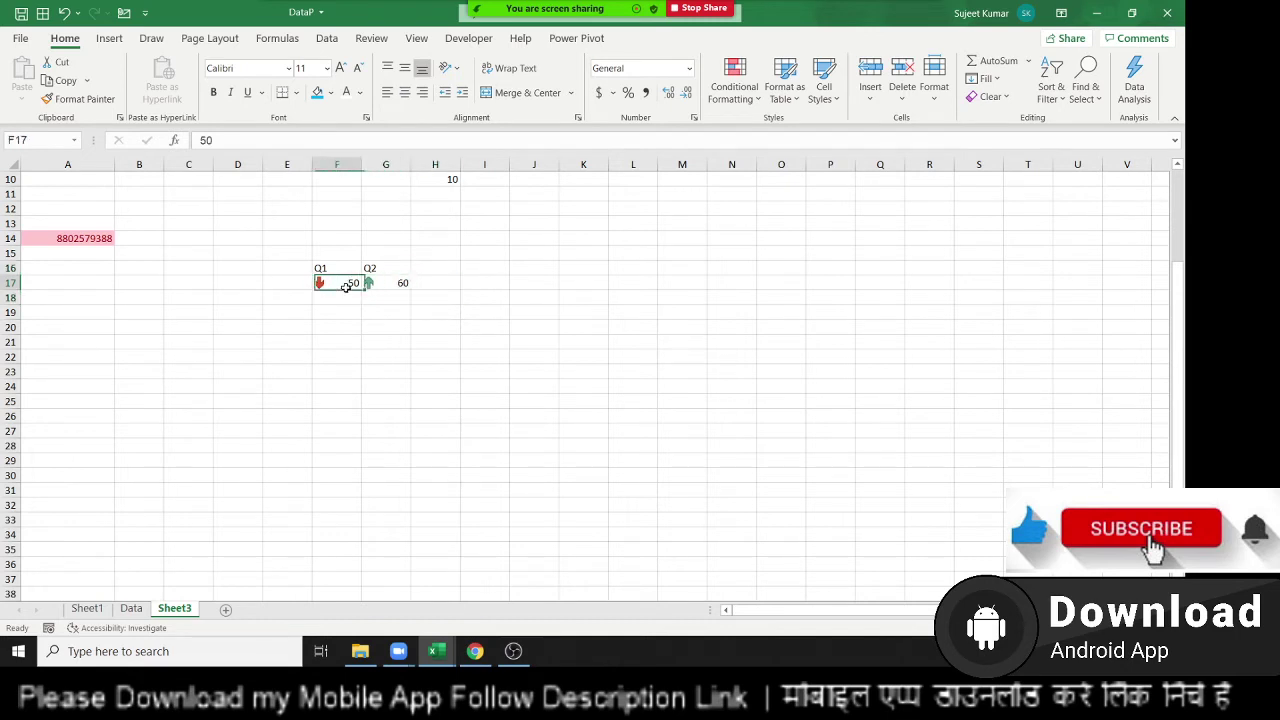
left_click(395, 285)
left_click_drag(389, 285, 340, 285)
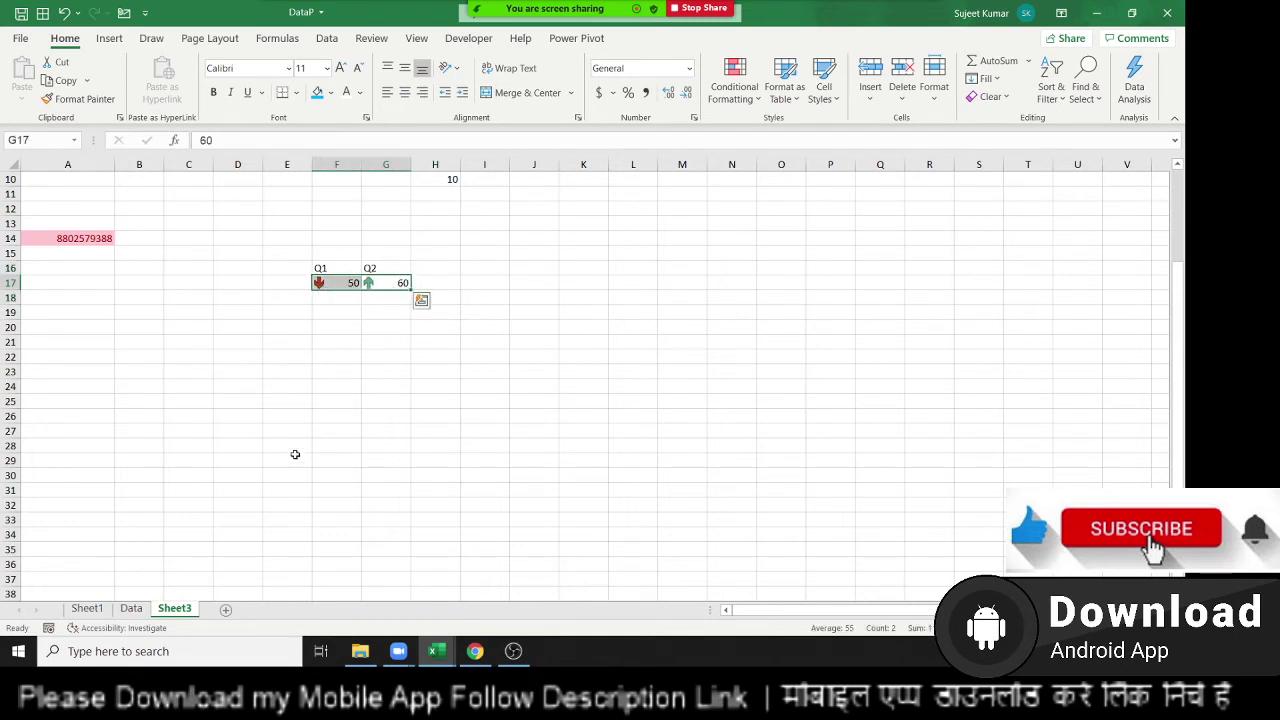
left_click(325, 375)
Change the Q1 value in F17 to 61 and select the headers and values F16:G18.
left_click(340, 284)
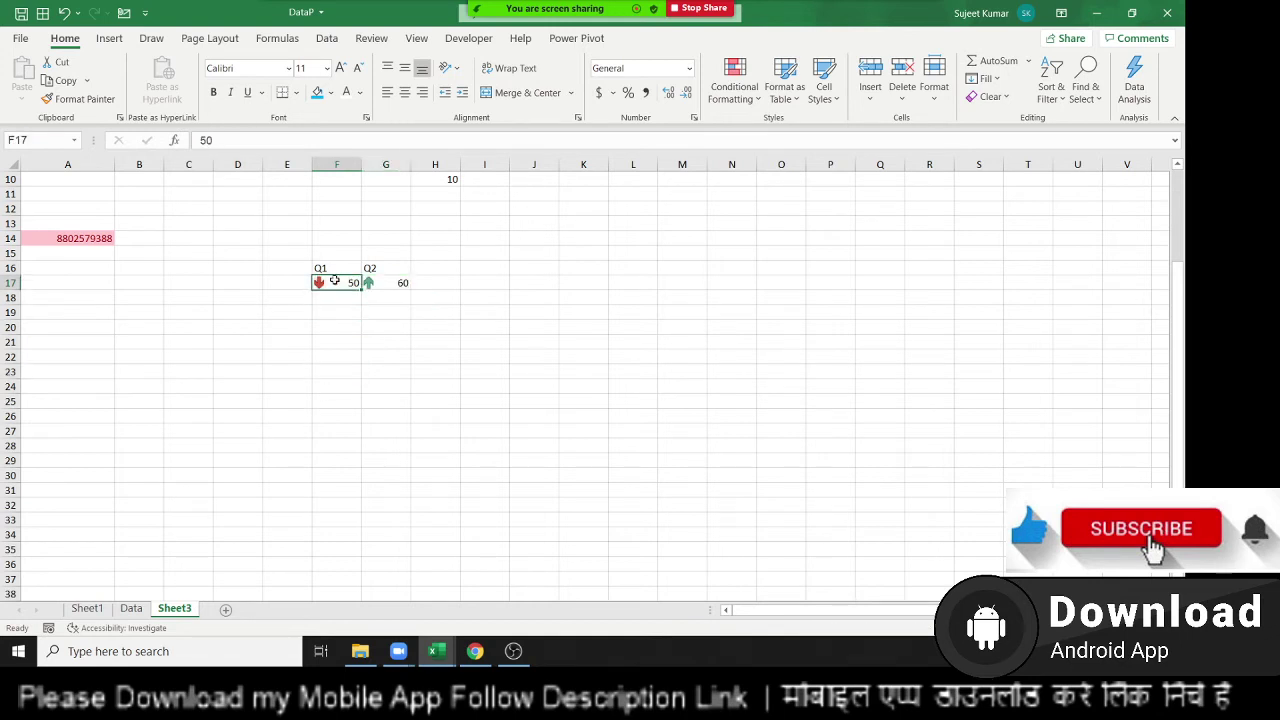
type("61")
key("Return")
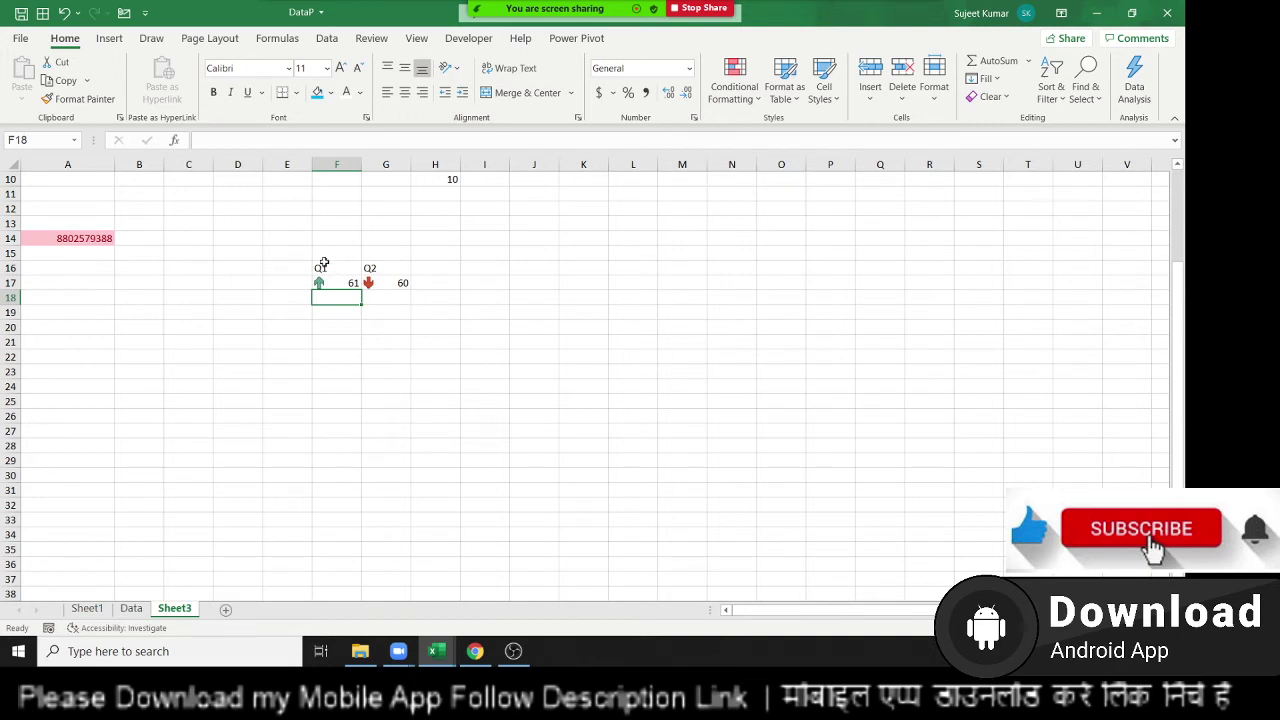
left_click_drag(320, 265, 402, 300)
left_click(742, 90)
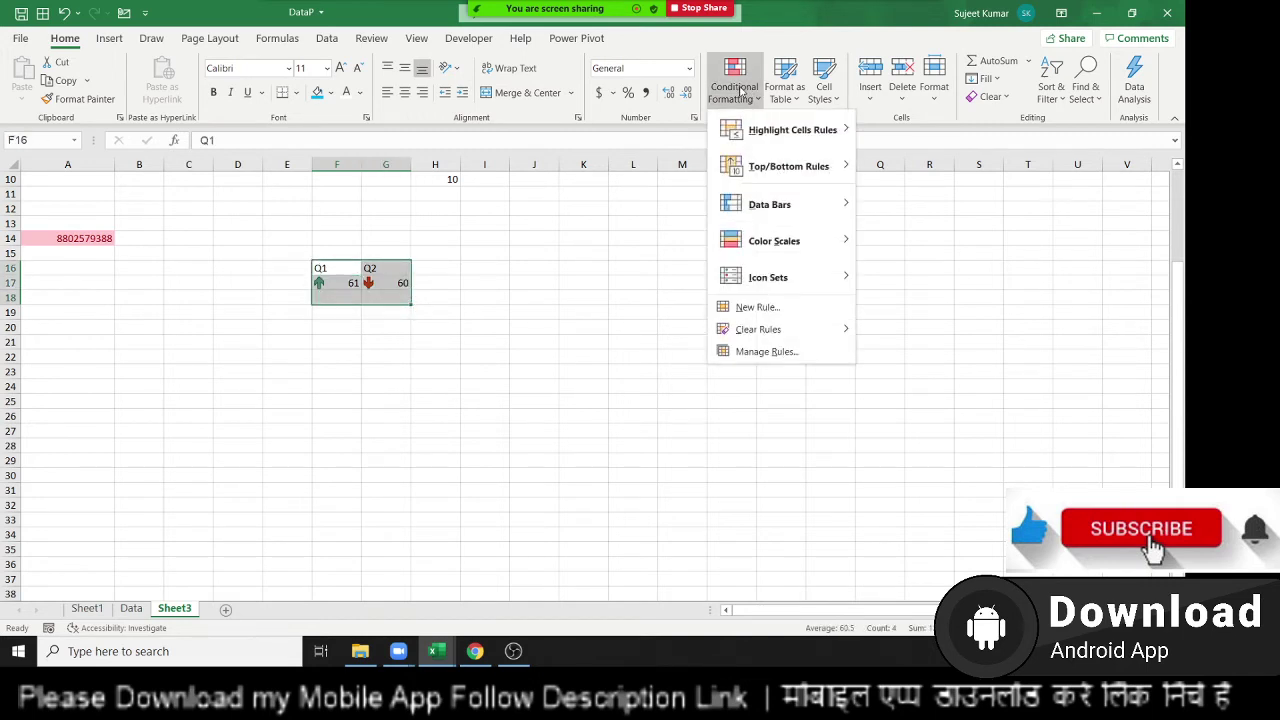
mouse_move(749, 133)
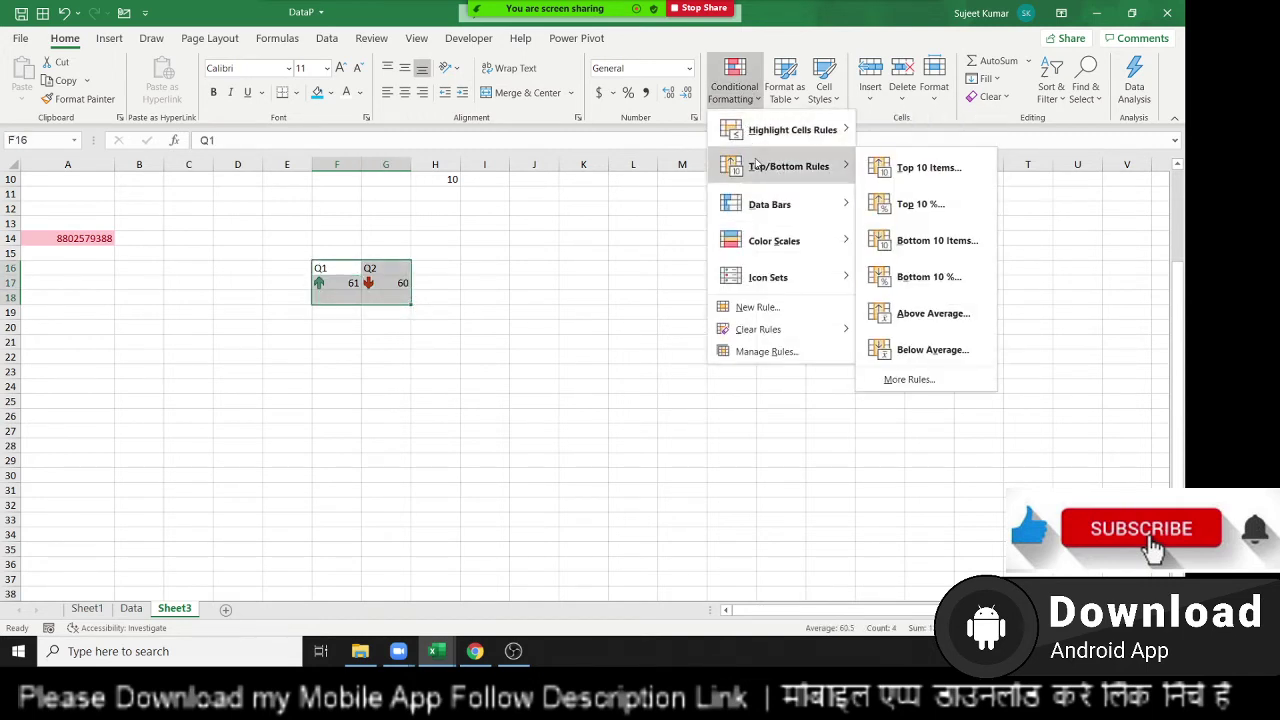
mouse_move(761, 209)
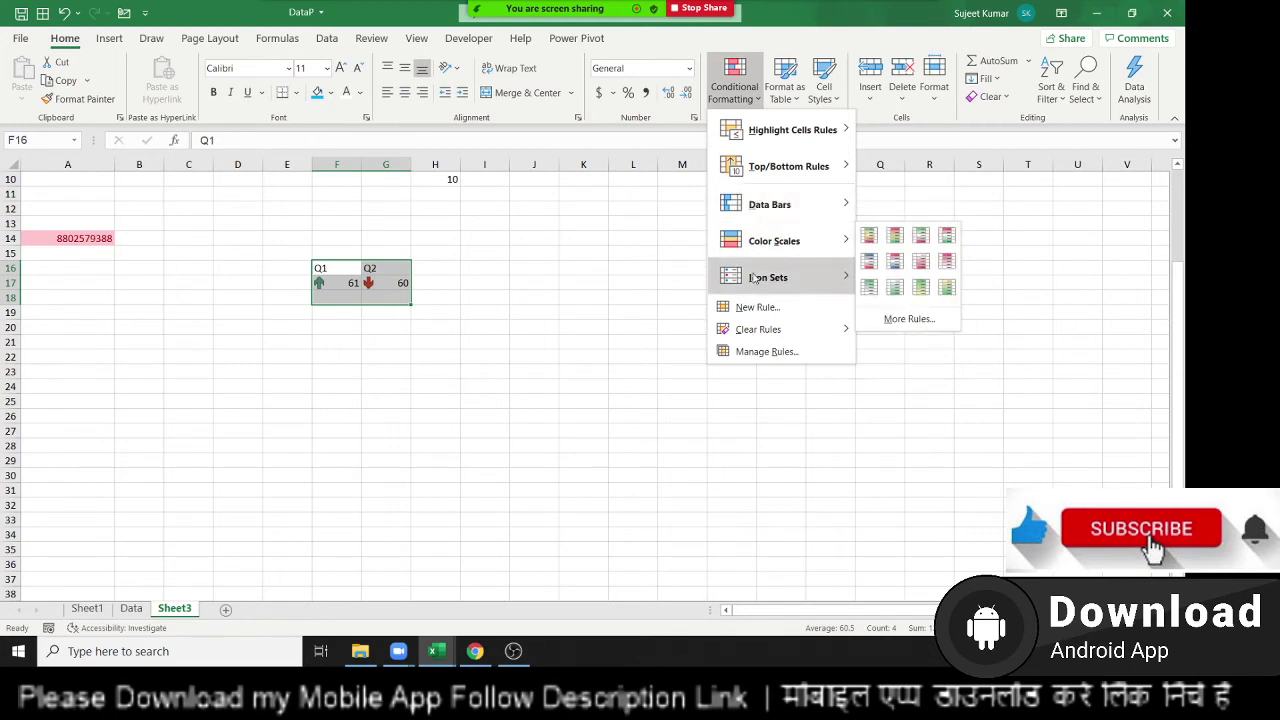
mouse_move(791, 136)
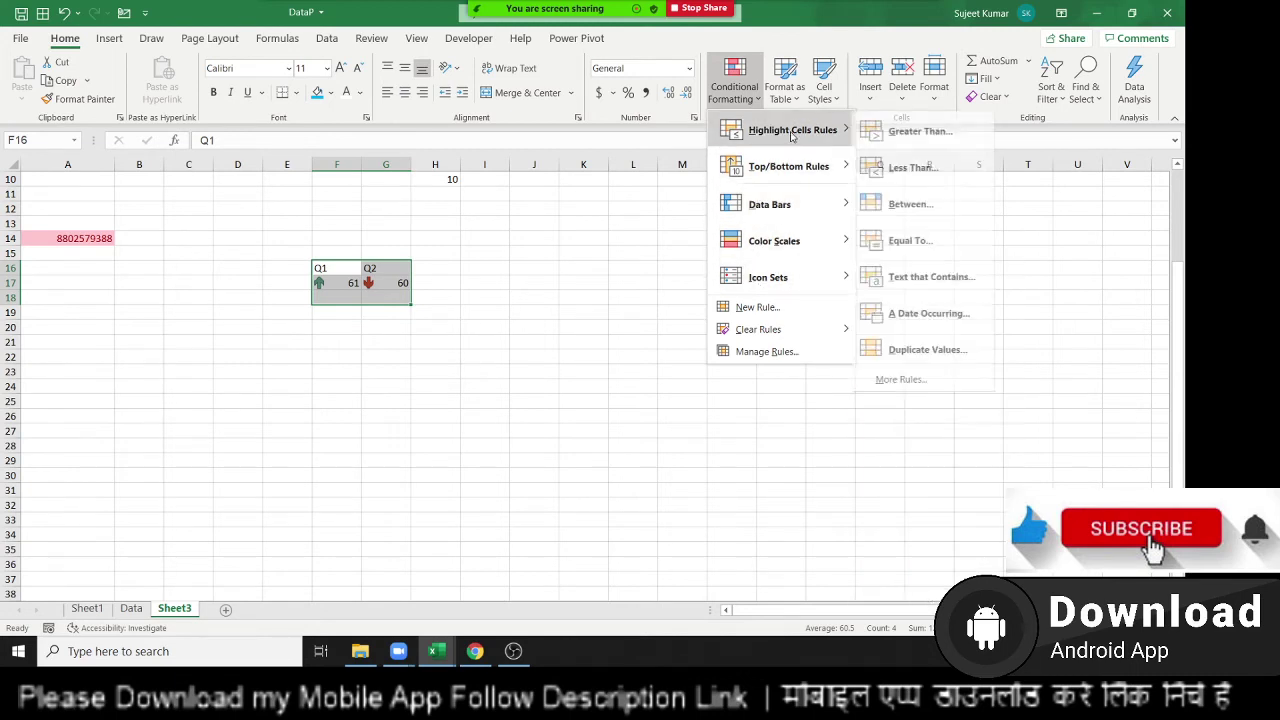
left_click(903, 391)
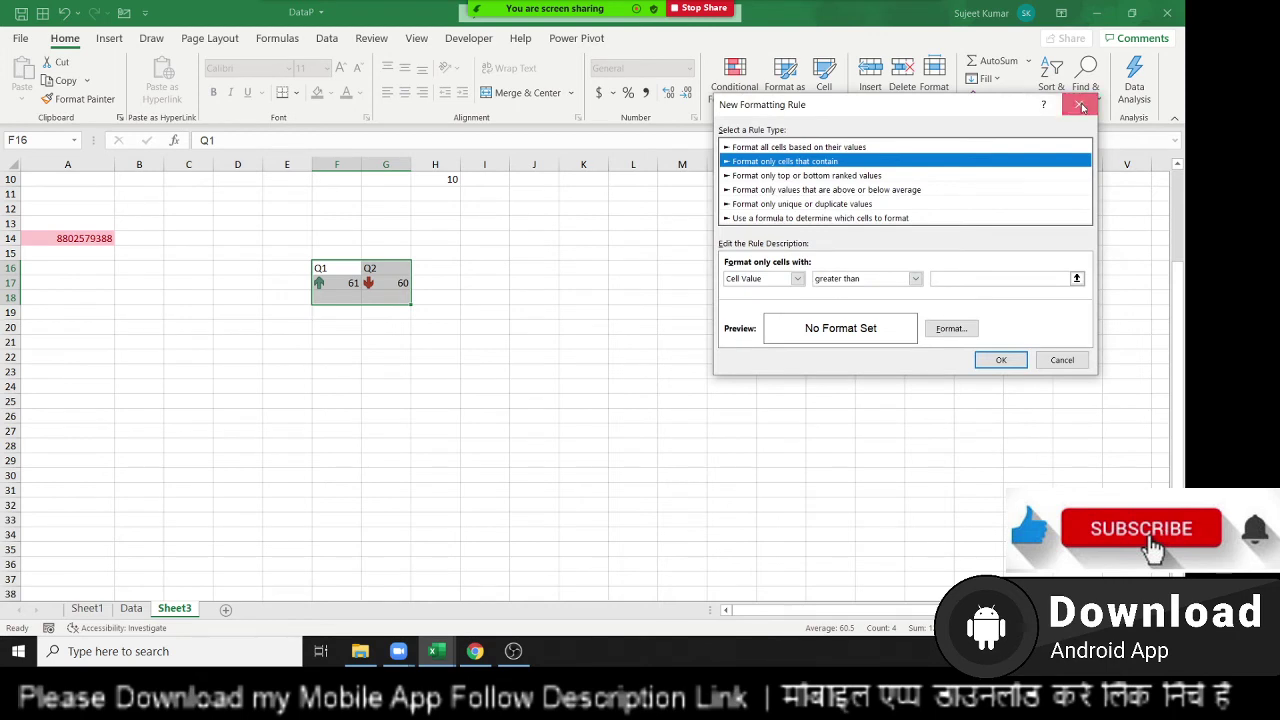
left_click(1079, 104)
left_click(737, 100)
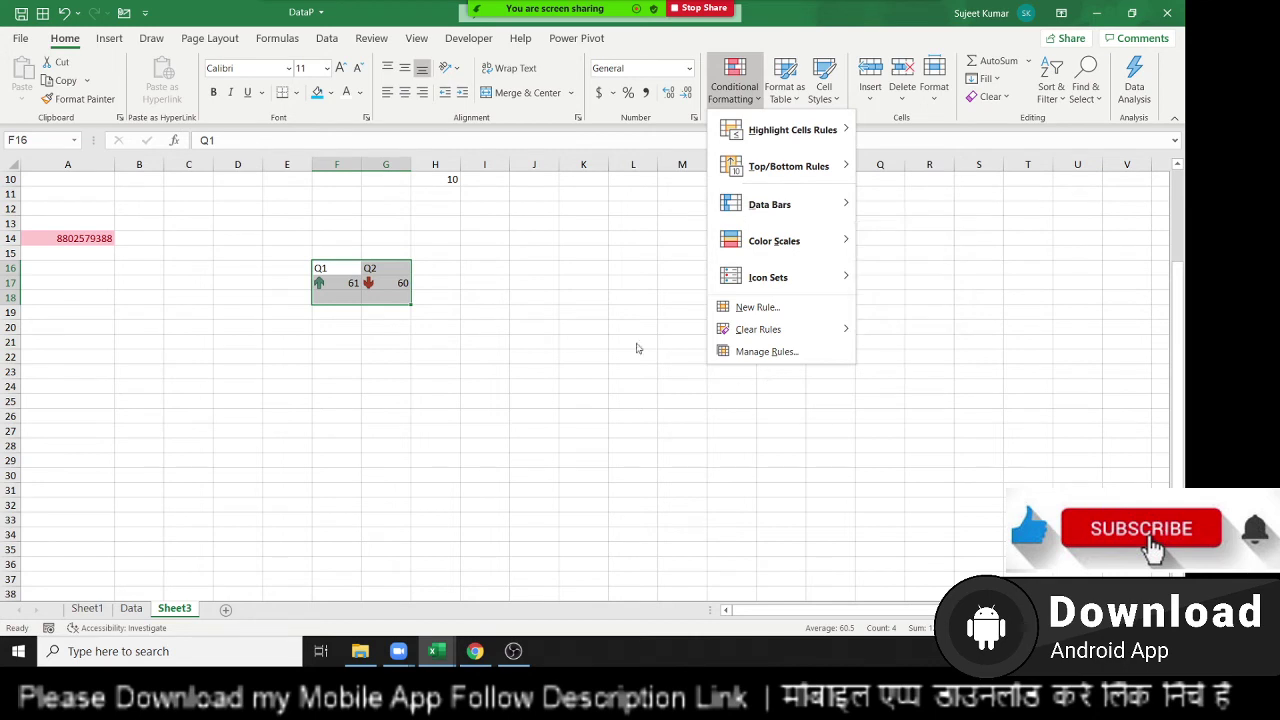
left_click(421, 313)
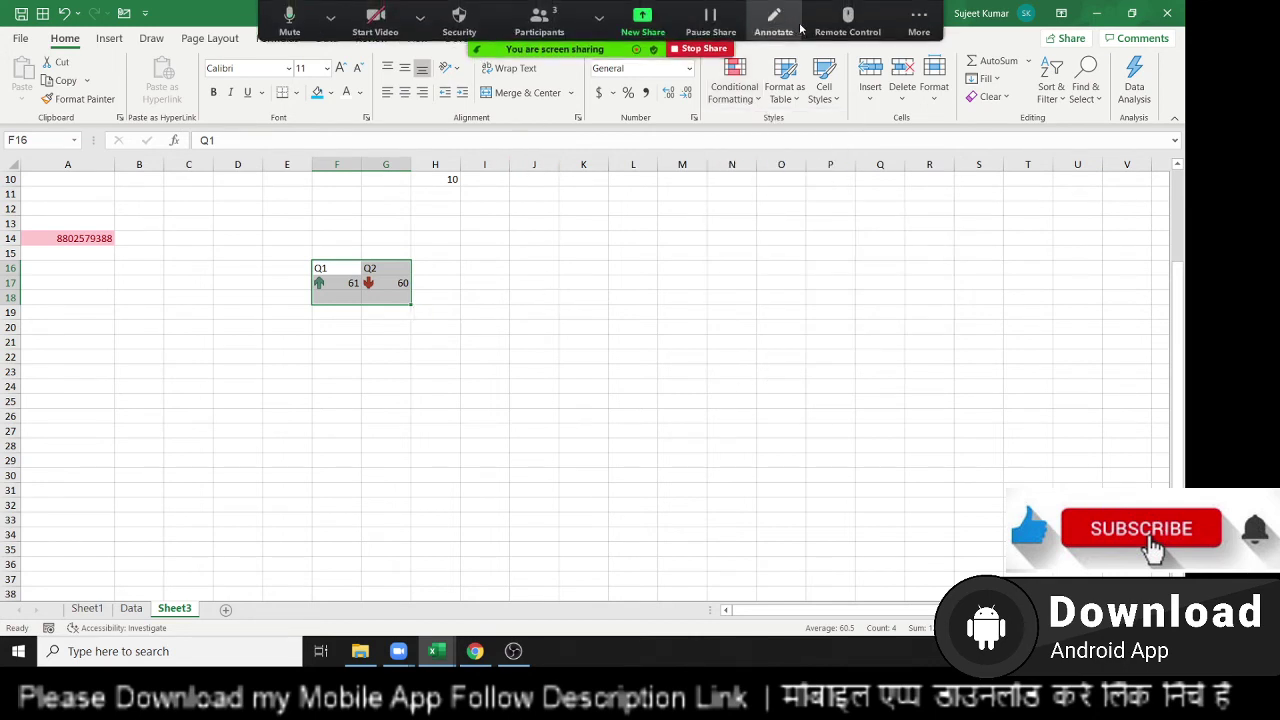
End the Zoom meeting for all participants.
left_click(933, 12)
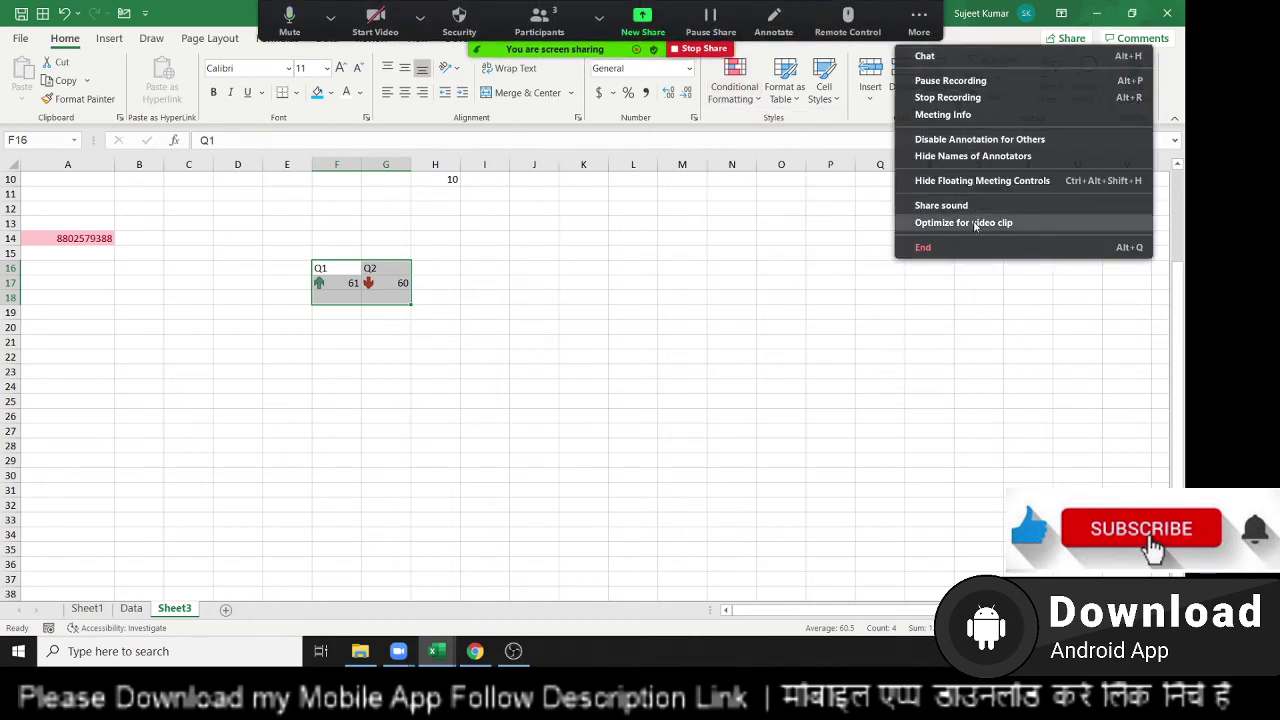
left_click(930, 248)
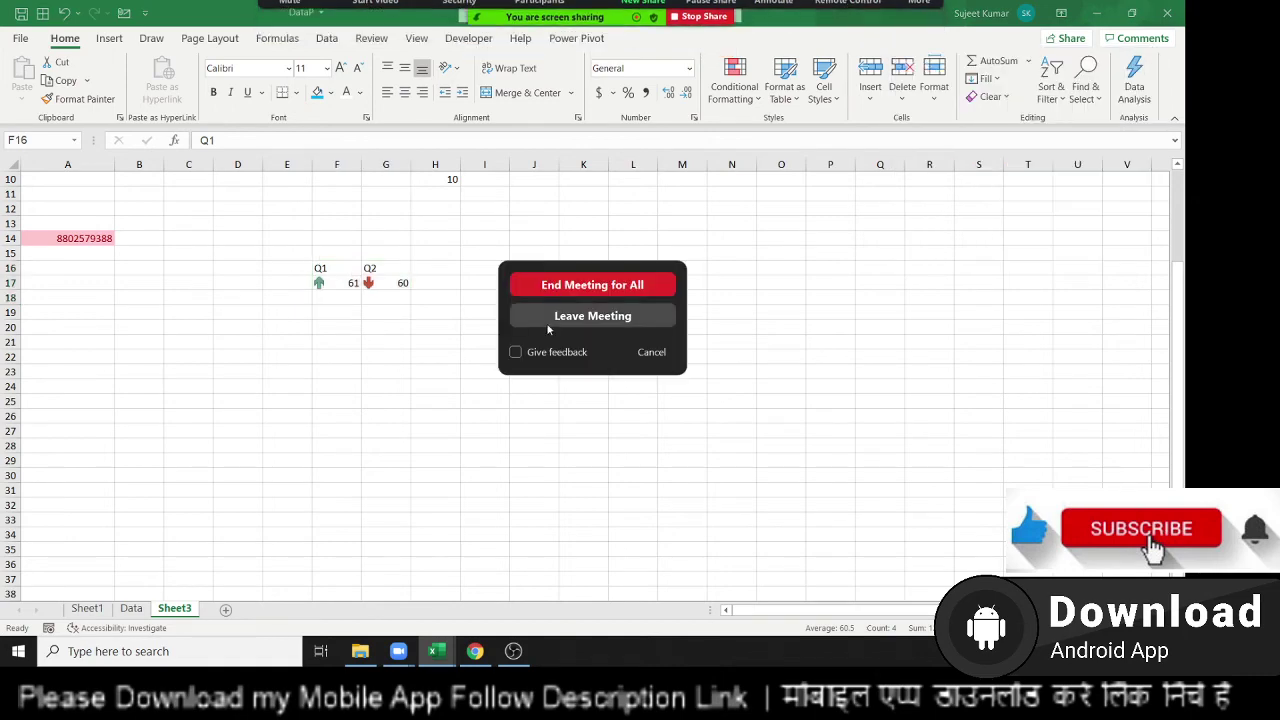
left_click(560, 291)
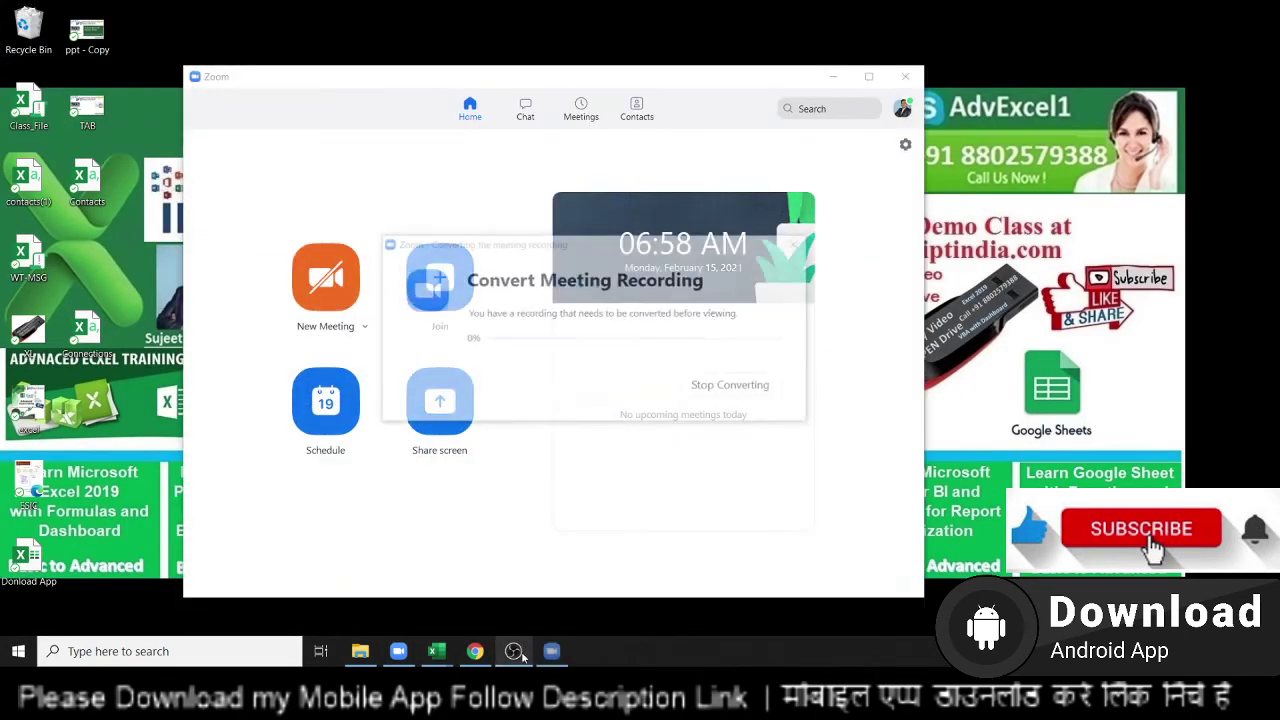
Bring the DataP workbook forward, check the screen recorder, then minimise the workbook.
left_click(436, 651)
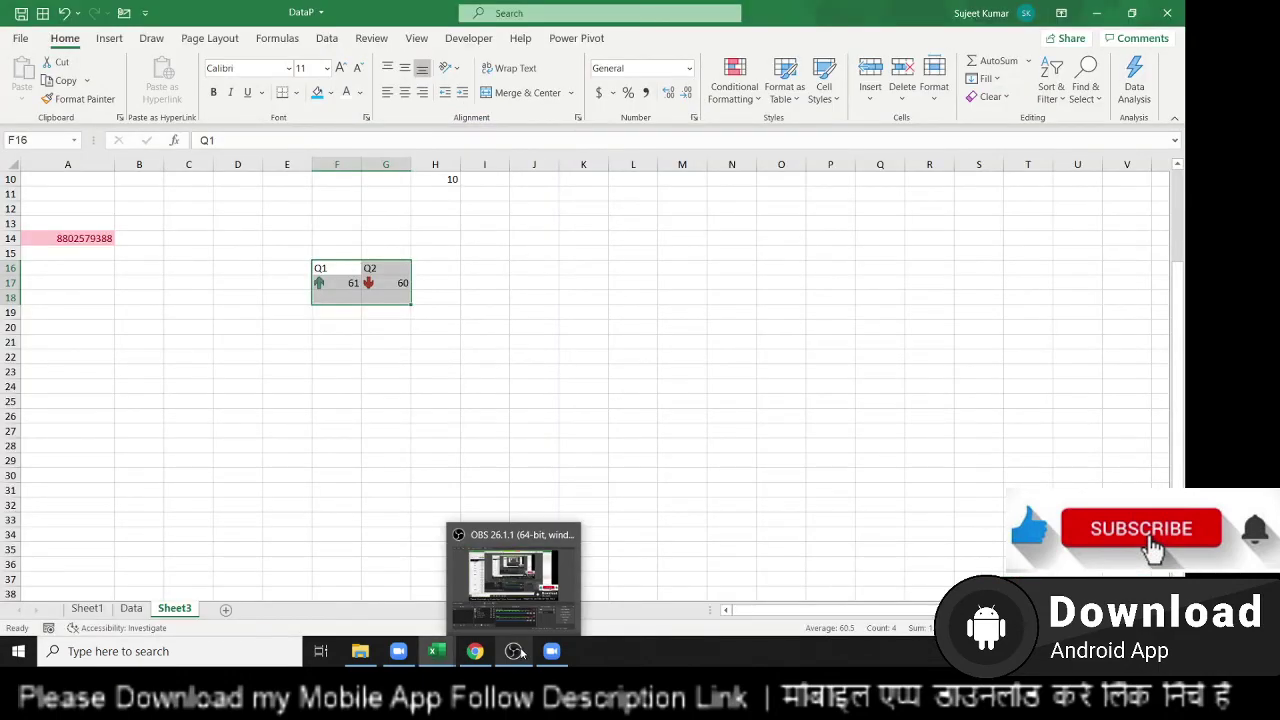
left_click(520, 652)
left_click(520, 652)
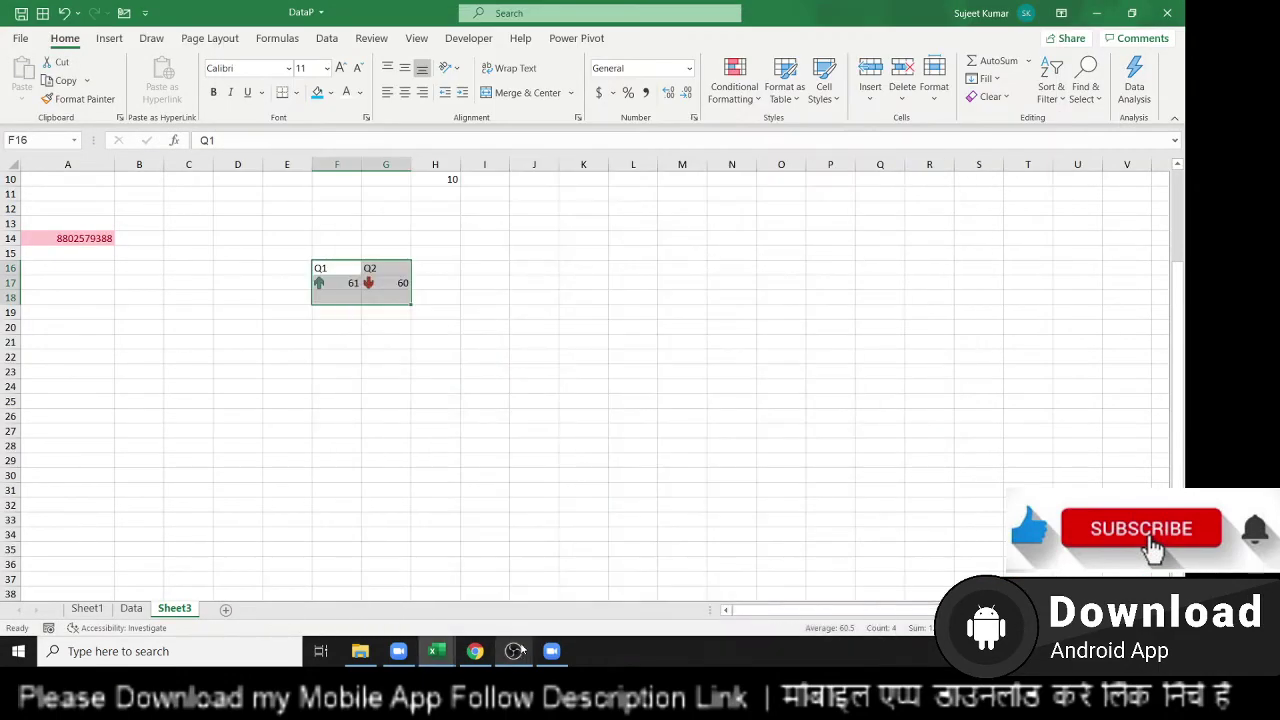
left_click(1107, 16)
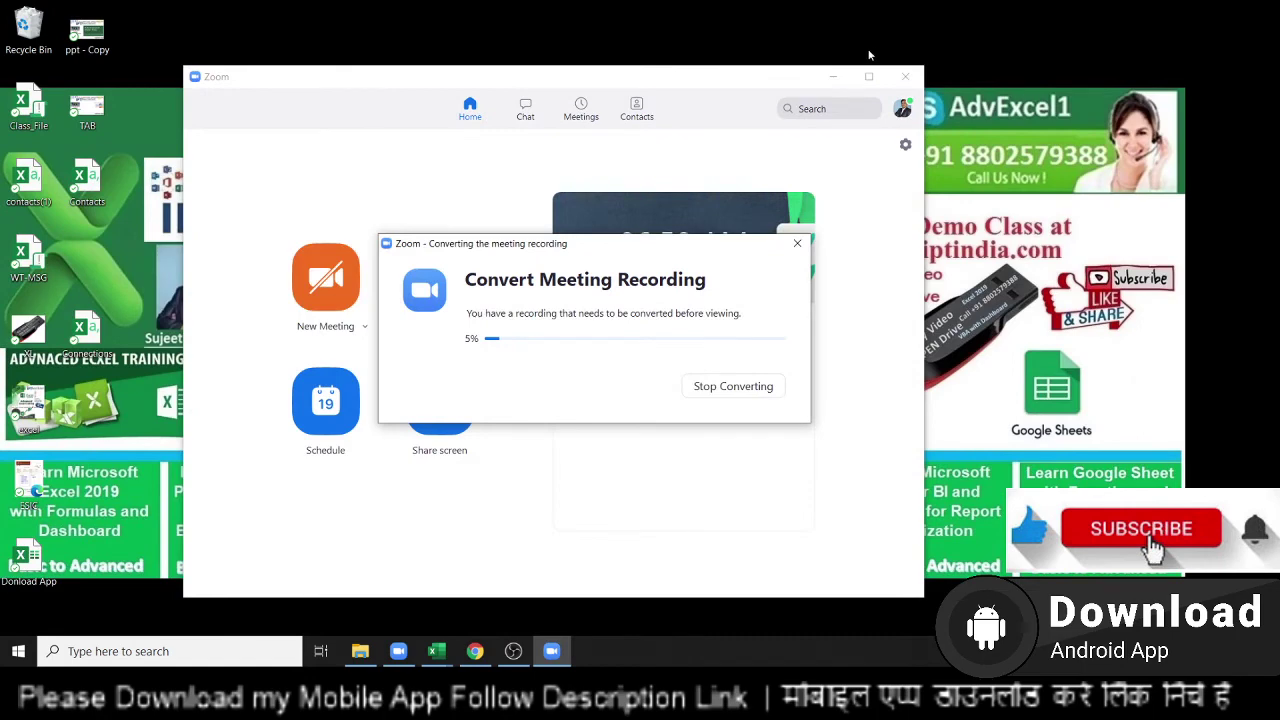
Show the desktop, briefly highlight the demo class website text, then bring WhatsApp Web forward.
key("super+d")
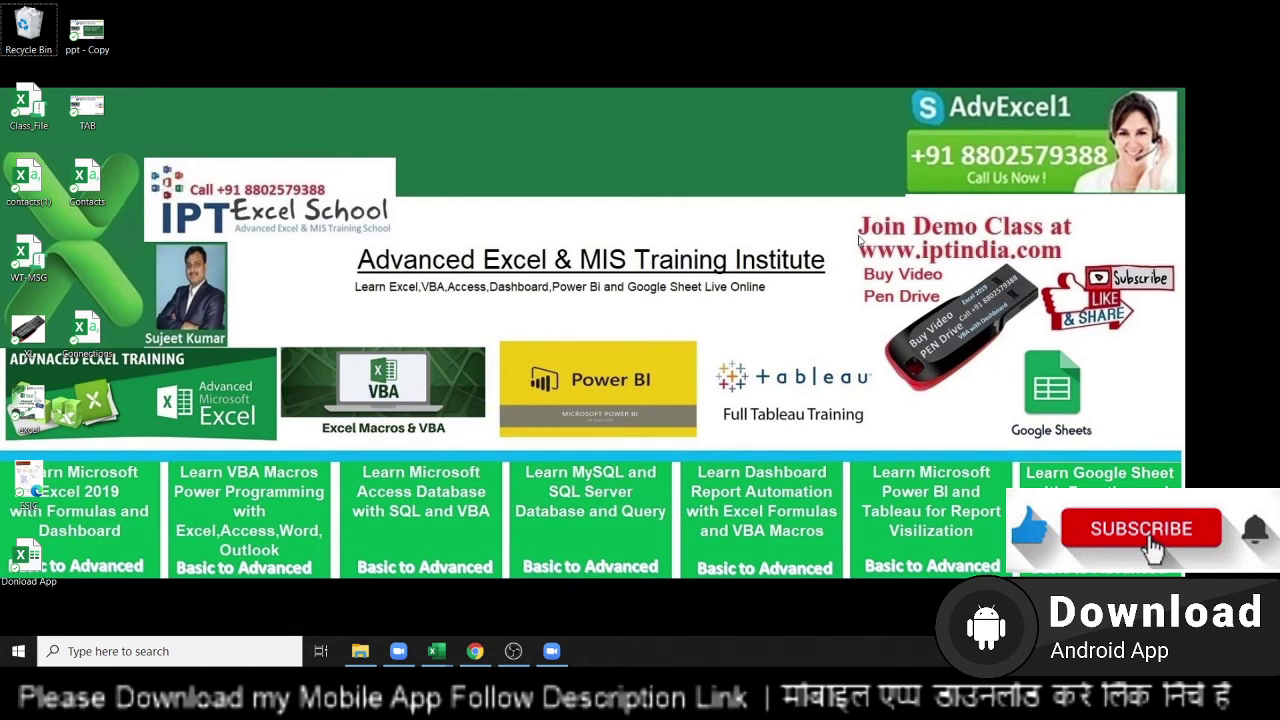
left_click_drag(858, 236, 1049, 259)
left_click(959, 302)
left_click(478, 651)
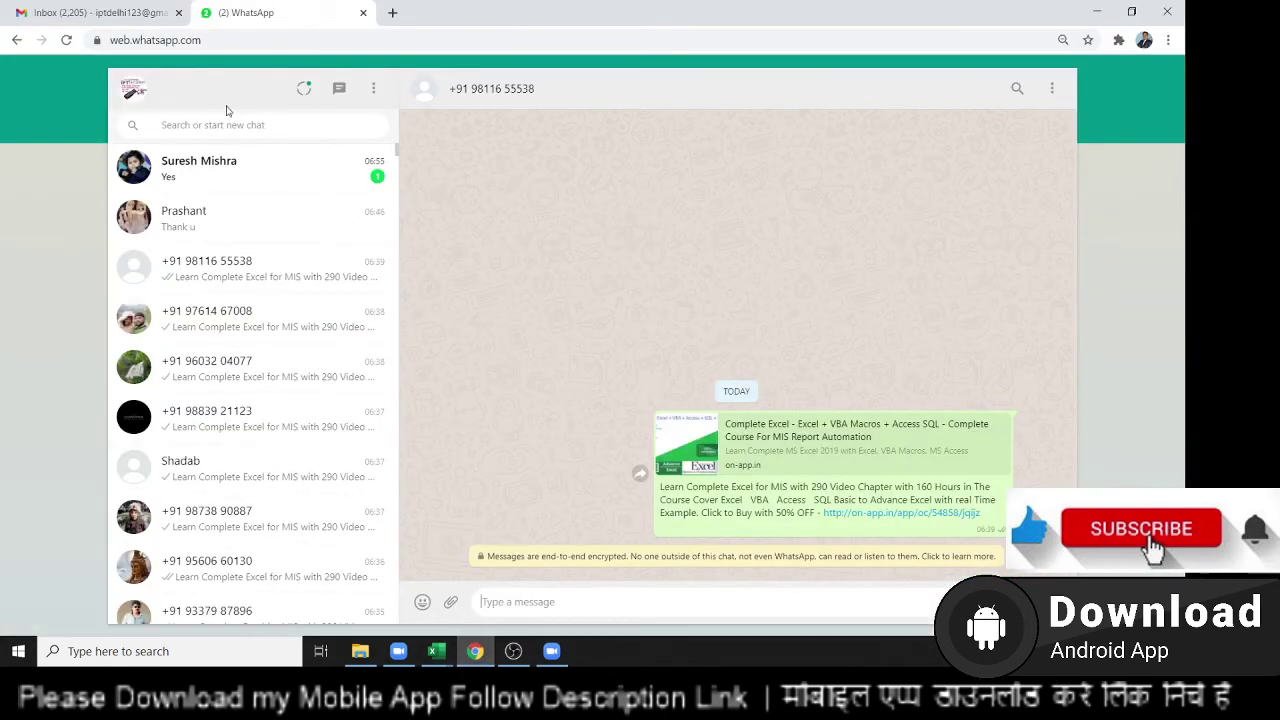
Go to play.google.com in a new tab and select the EXCEL MIS TRAINING app title.
left_click(394, 10)
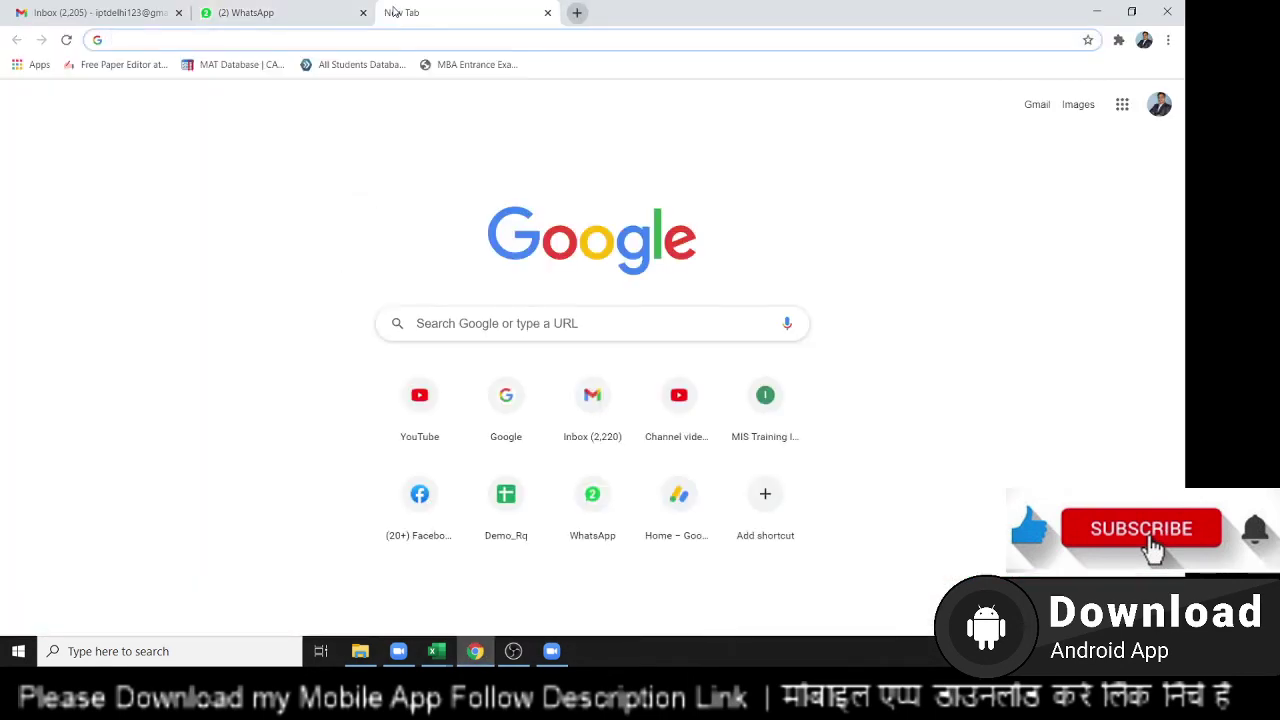
type("pl")
key("Return")
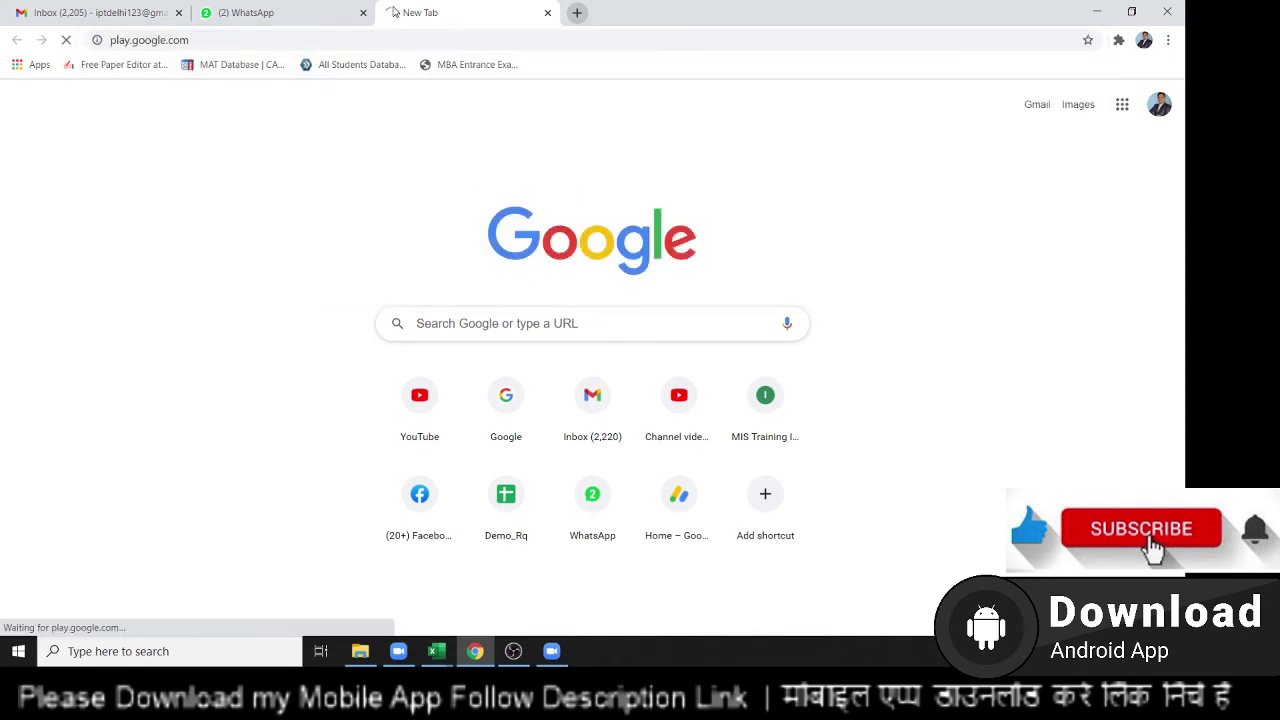
triple_click(449, 207)
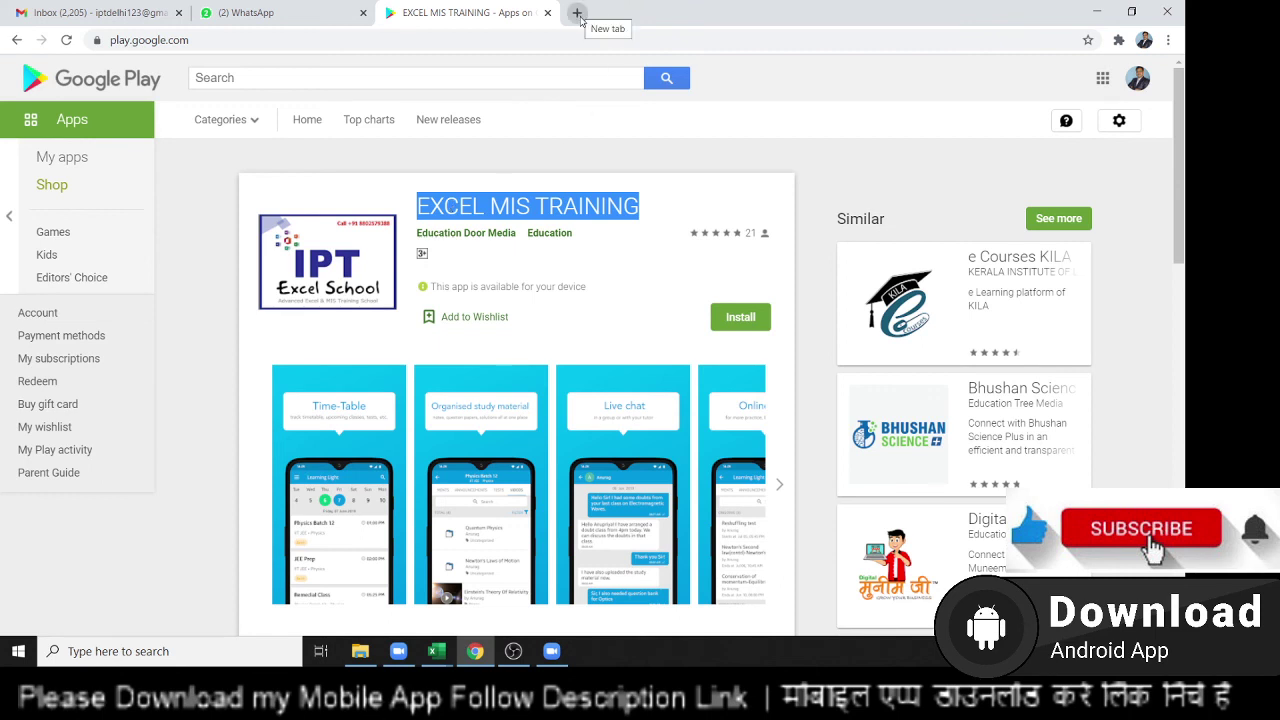
Glance at WhatsApp, return to the EXCEL MIS TRAINING page, and minimise the browser.
left_click(242, 14)
left_click(452, 15)
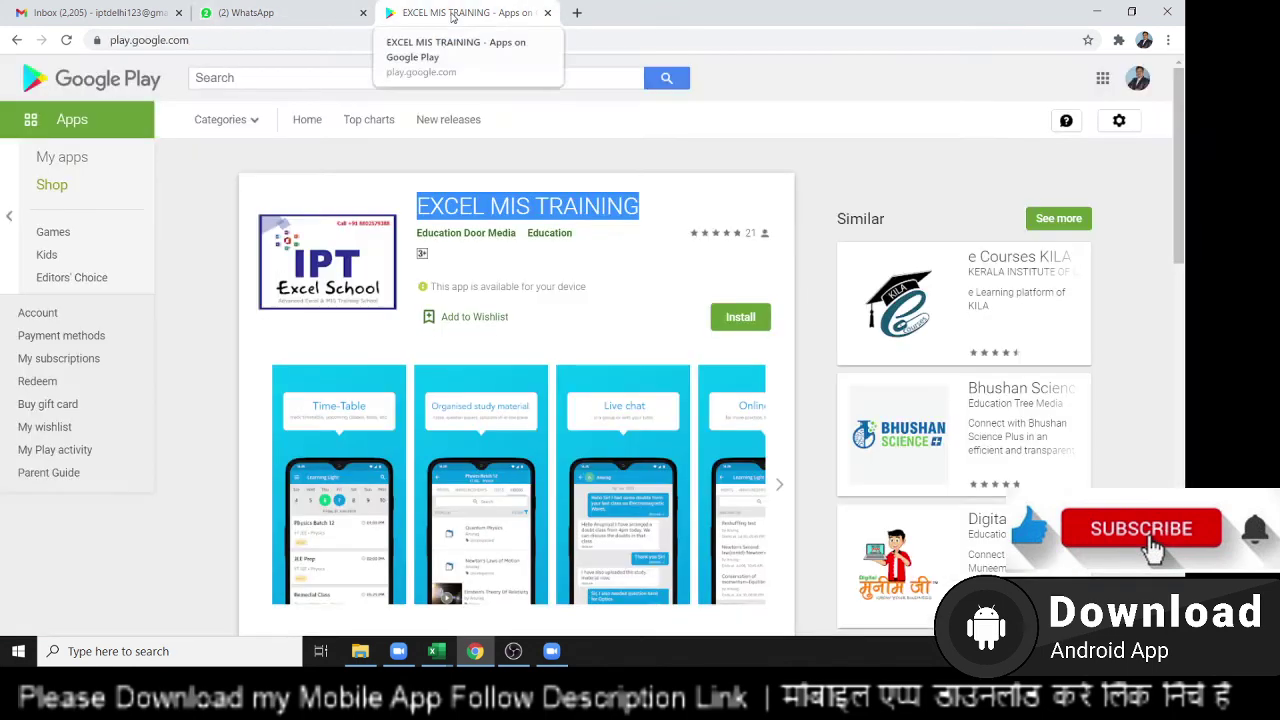
left_click(1097, 13)
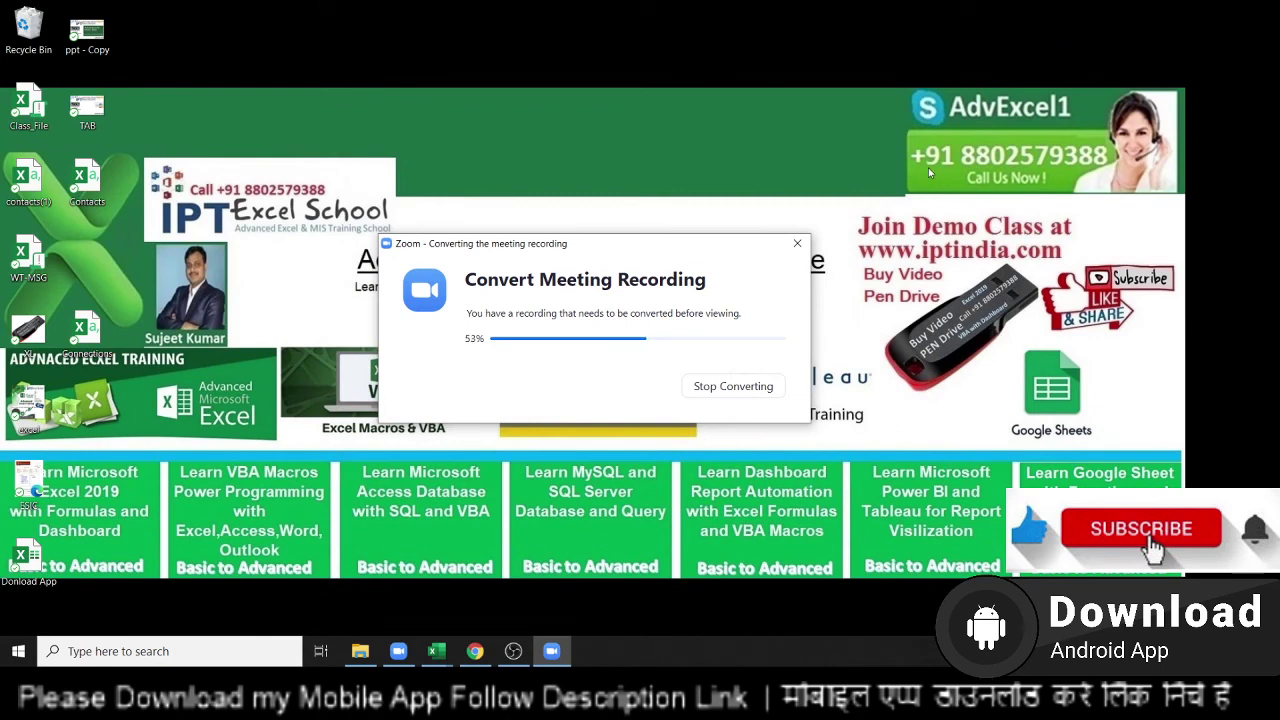
mouse_move(897, 124)
left_mouse_down()
mouse_move(1112, 178)
mouse_move(1119, 194)
left_mouse_up()
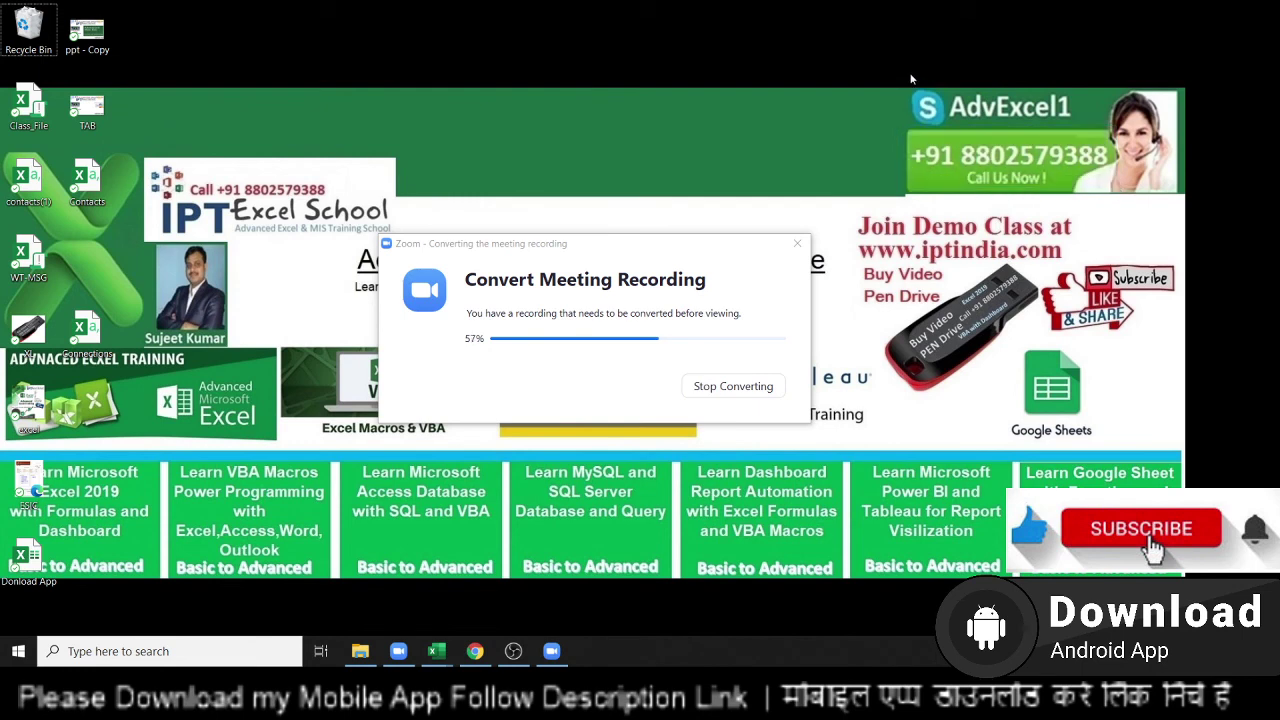